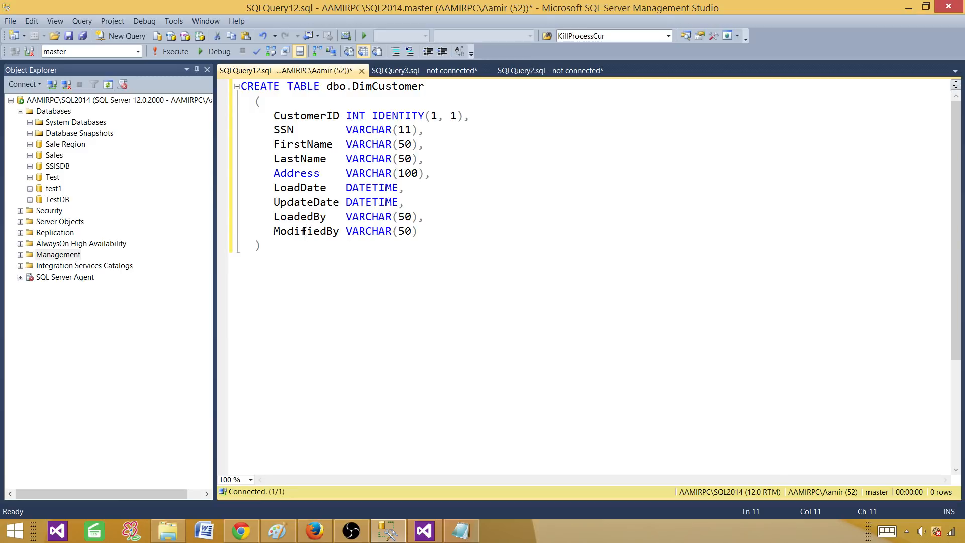
Review the LoadDate, LoadedBy and ModifiedBy columns in the DimCustomer CREATE TABLE script.
left_click_drag(421, 232, 267, 188)
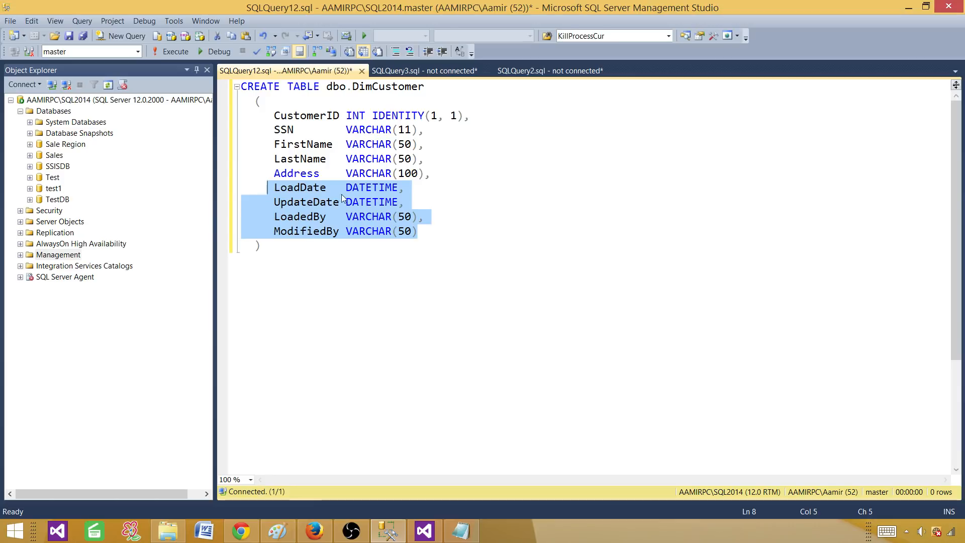
left_click(300, 187)
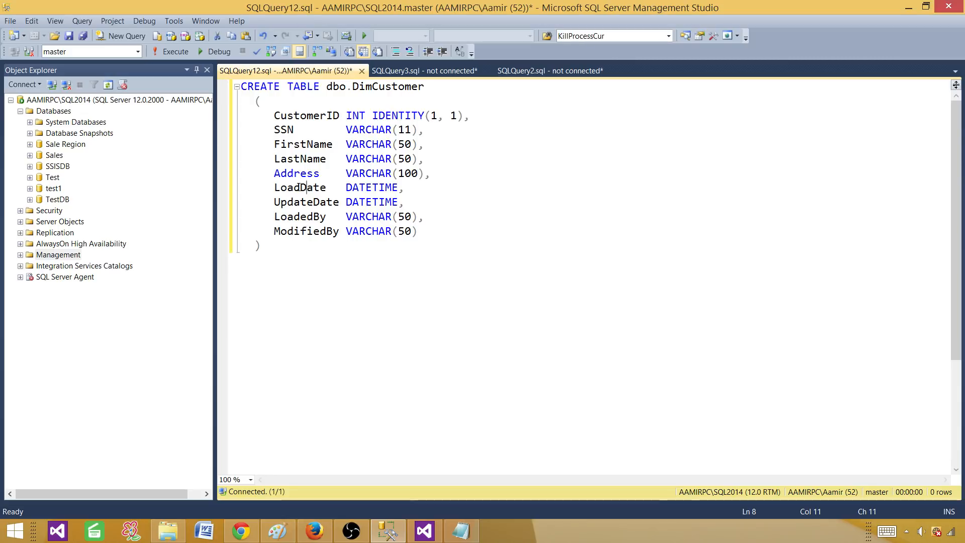
left_click(295, 220)
left_click_drag(274, 231, 337, 229)
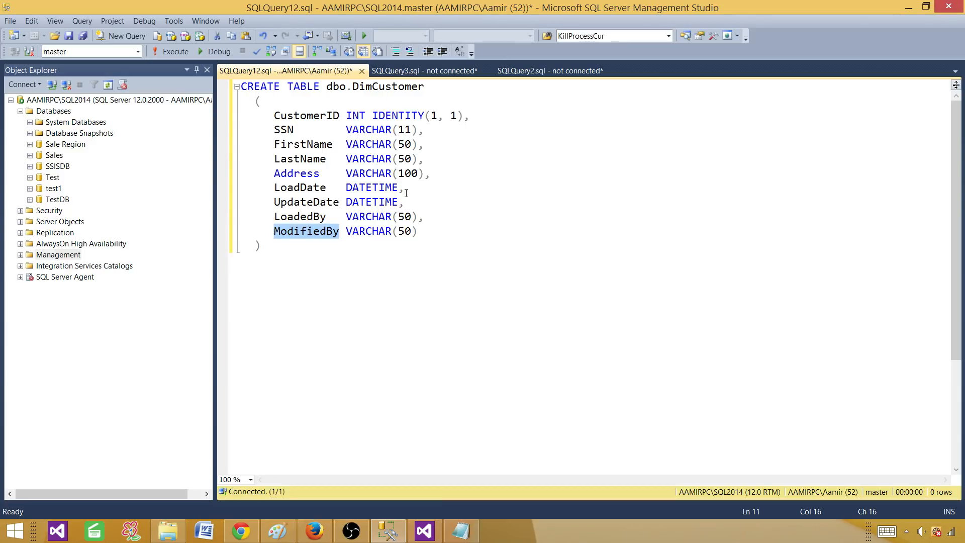
left_click(321, 182)
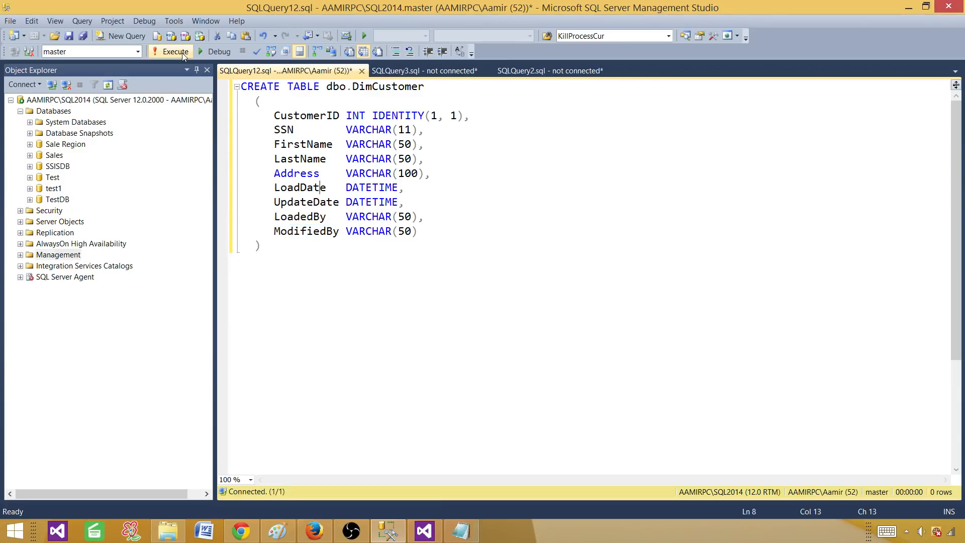
Execute the CREATE TABLE script against the Test database, then bring up InputFolder.
left_click(137, 53)
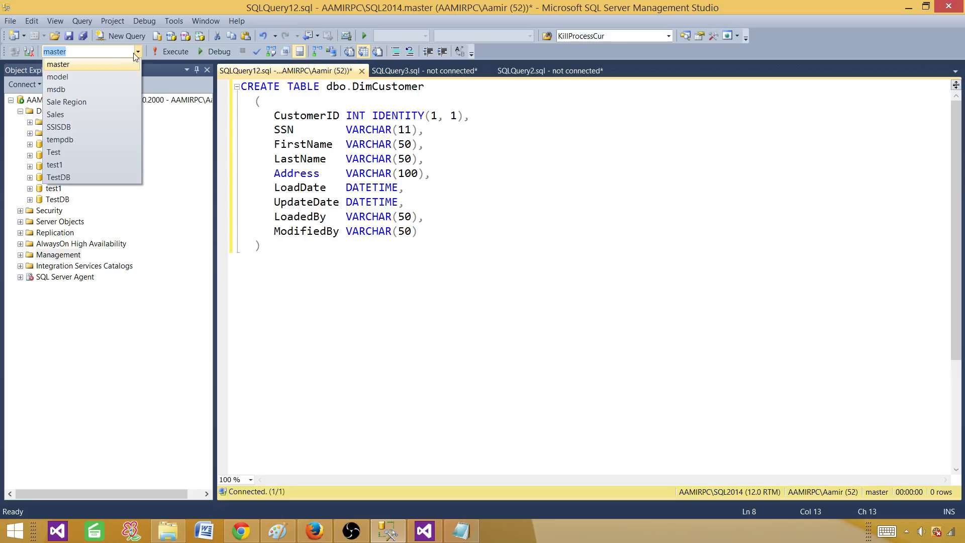
left_click(92, 149)
left_click(171, 50)
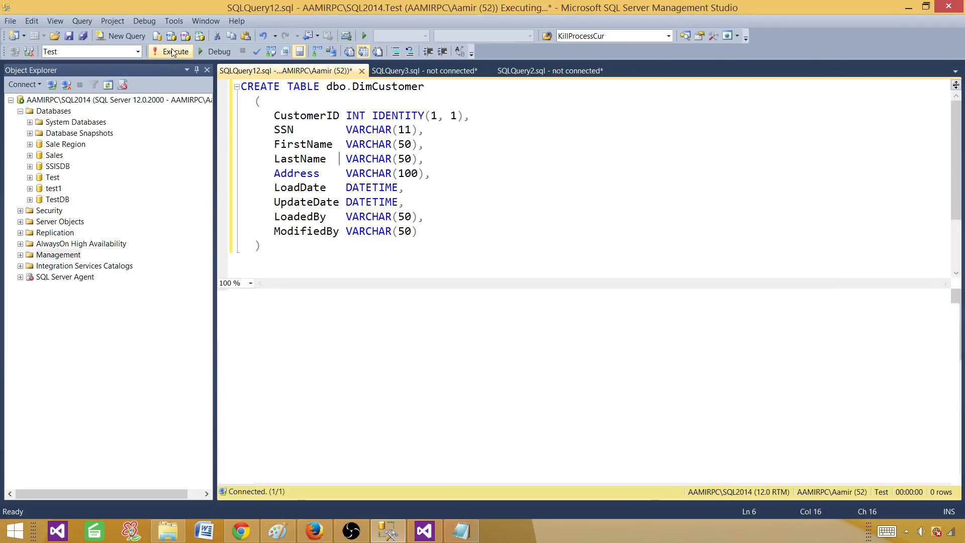
left_click(168, 531)
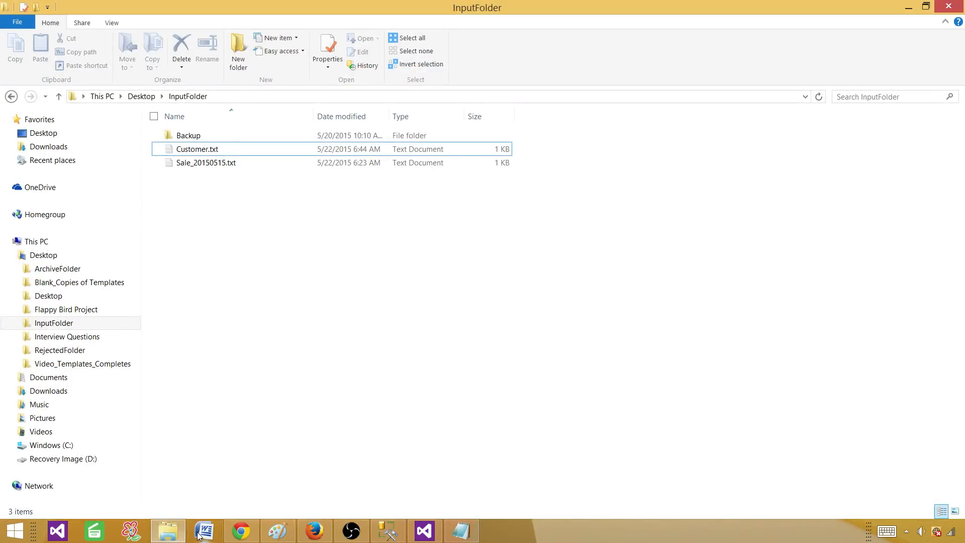
Open Customer.txt in Notepad and inspect the first customer's SSN value.
double_click(204, 150)
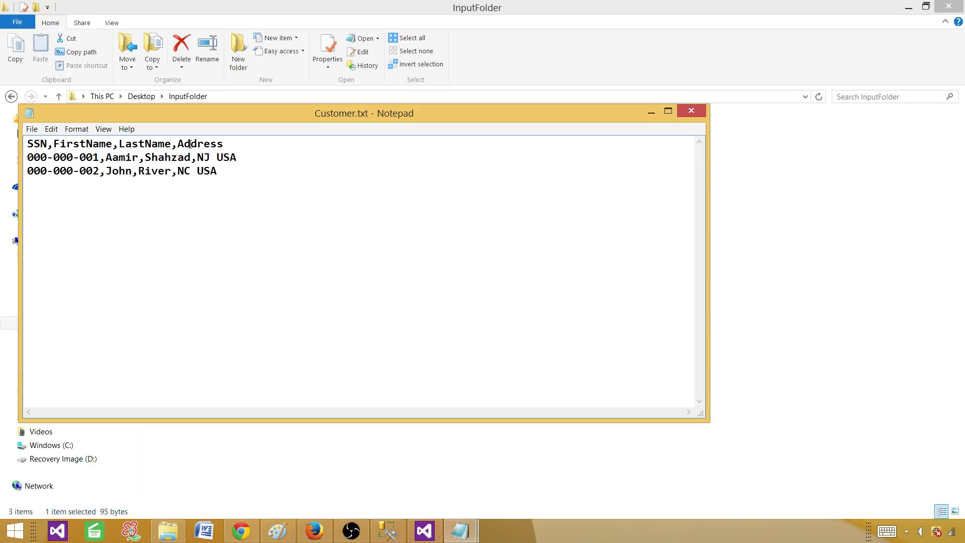
left_click_drag(102, 158, 25, 159)
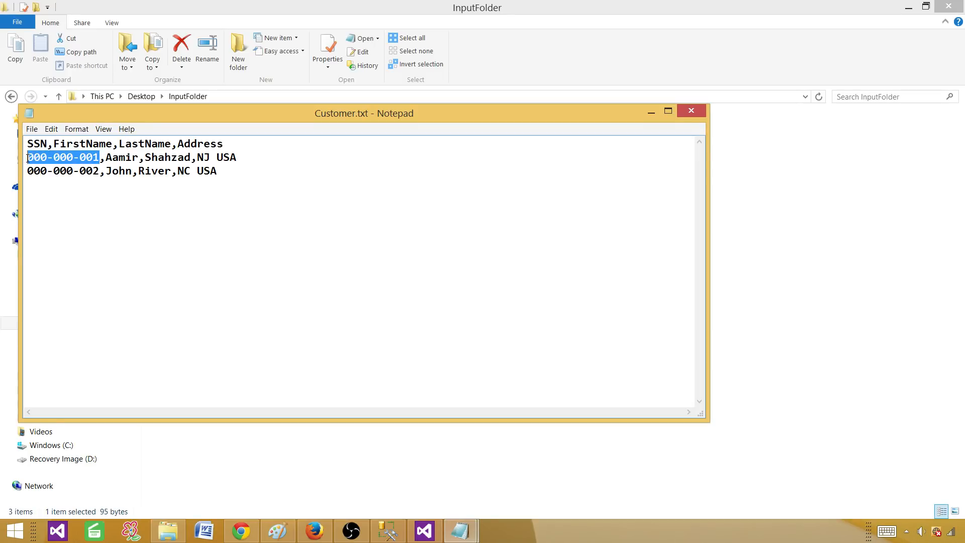
left_click(388, 532)
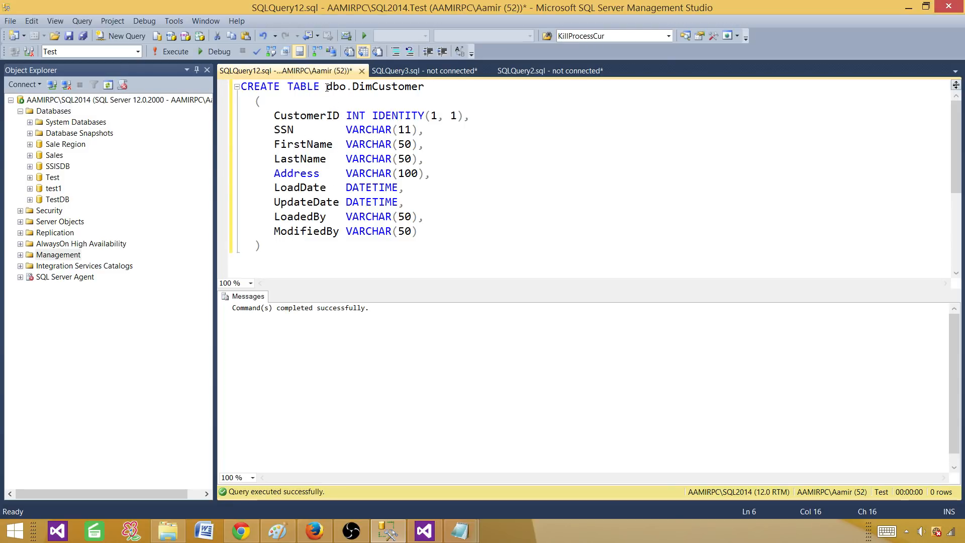
Check the dbo.DimCustomer table name in the query, then go to the LookupTransformationDemo project.
left_click_drag(326, 87, 425, 88)
left_click(446, 151)
left_click(423, 530)
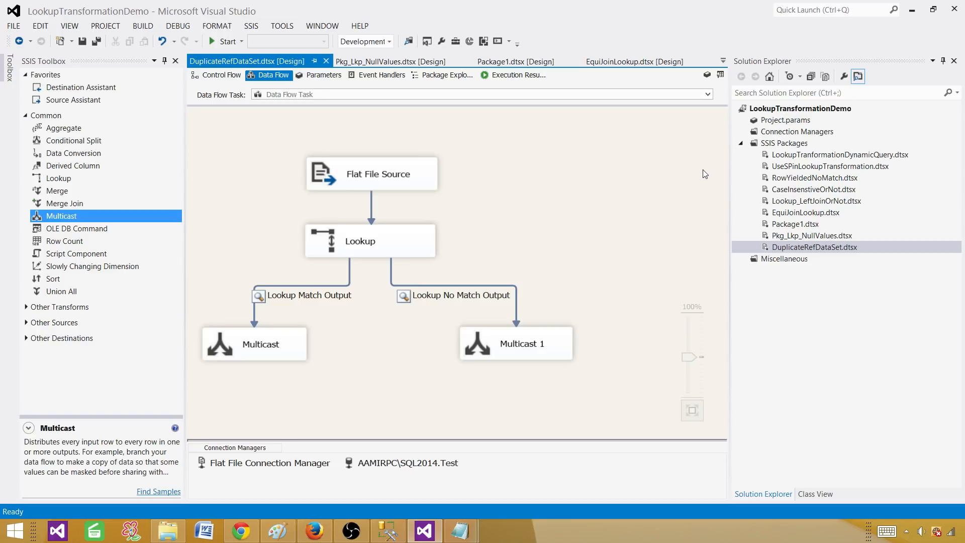
Add a new SSIS package to the project and rename it Upsert.dtsx.
left_click(782, 146)
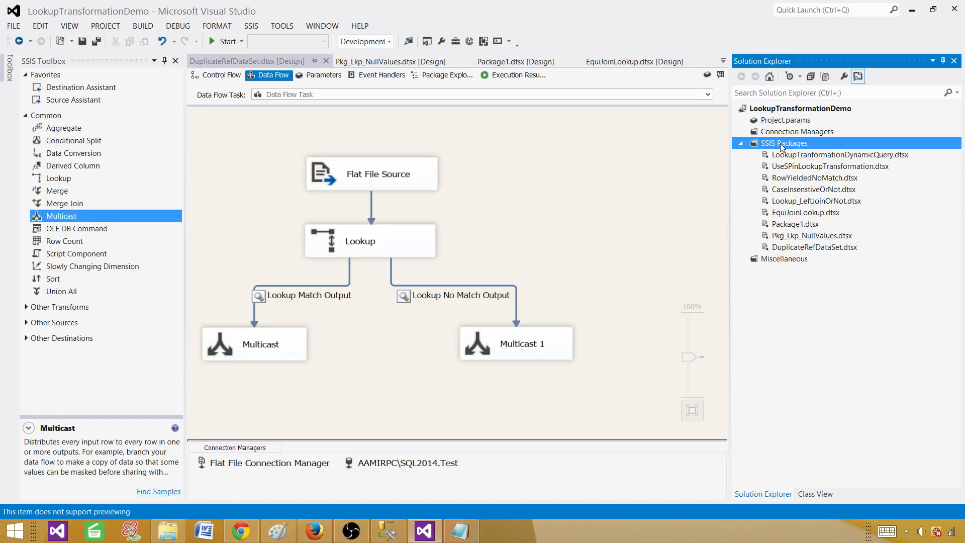
right_click(781, 147)
left_click(677, 153)
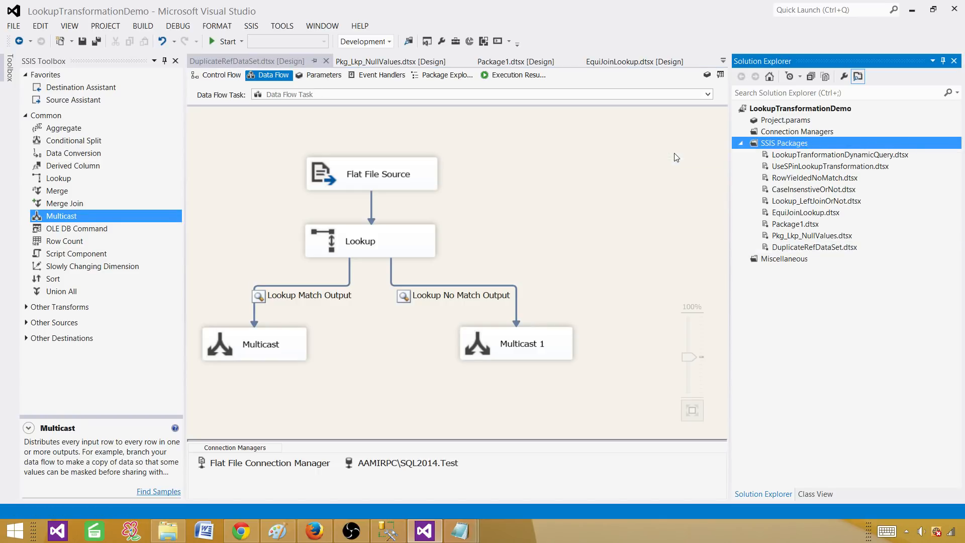
left_click(792, 259)
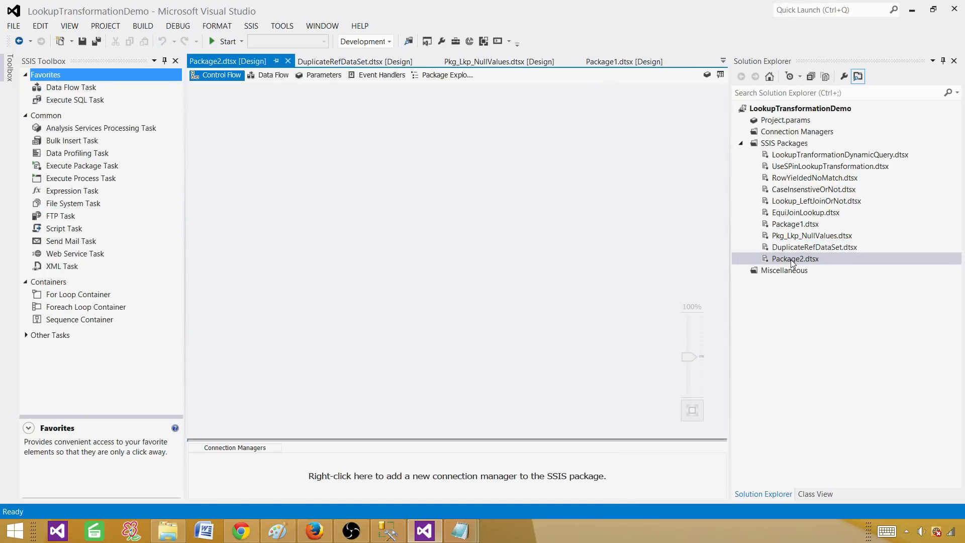
left_click(795, 260)
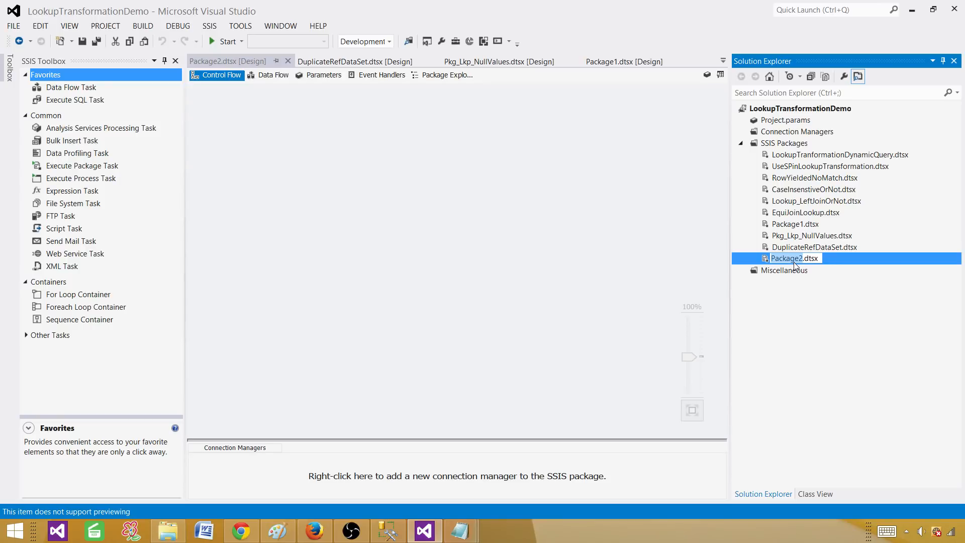
type("Upsert")
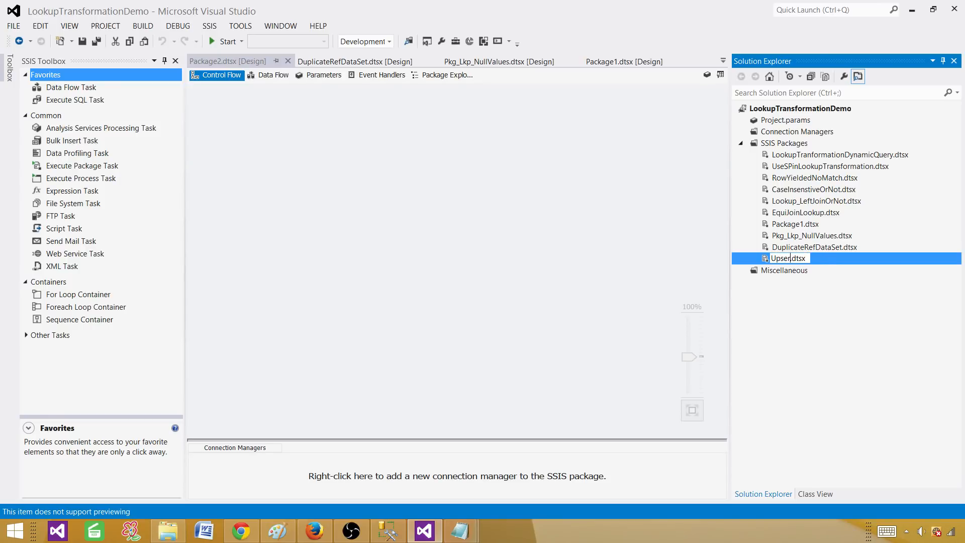
key("Return")
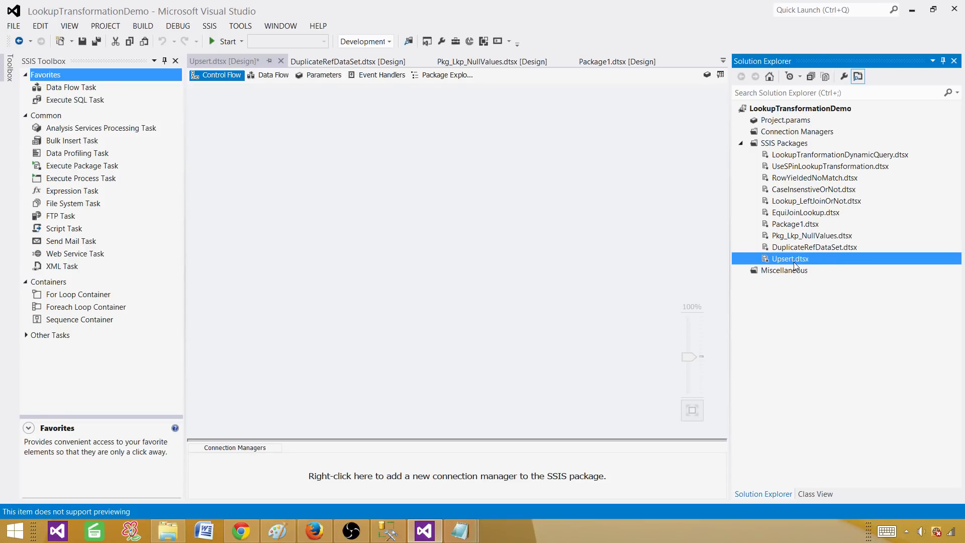
Add a Data Flow Task to Upsert.dtsx and place a Flat File Source inside it.
left_click(390, 196)
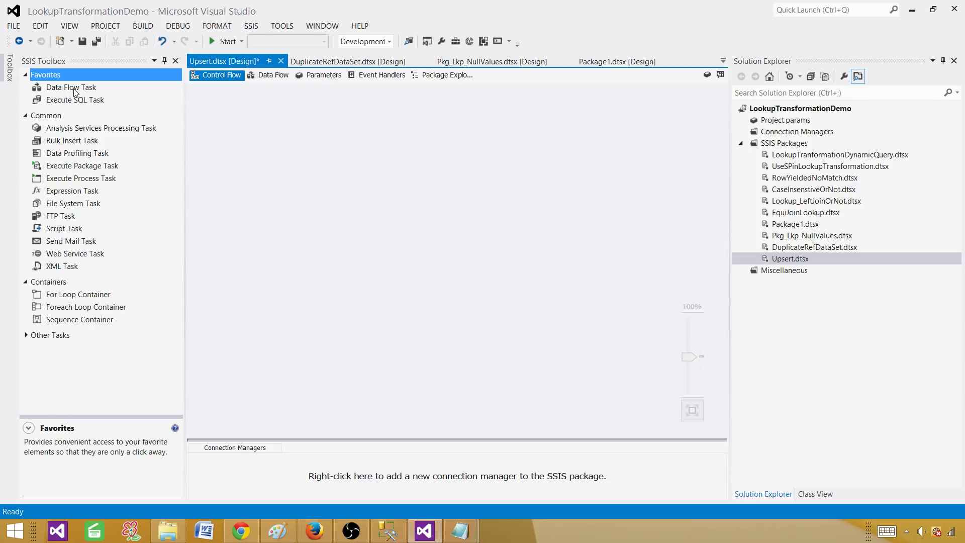
left_click_drag(75, 92, 323, 157)
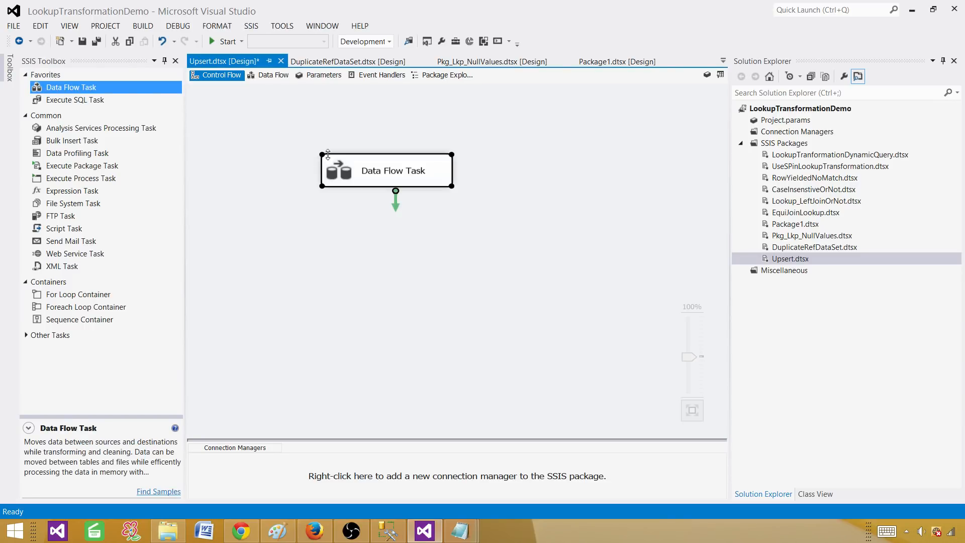
double_click(392, 168)
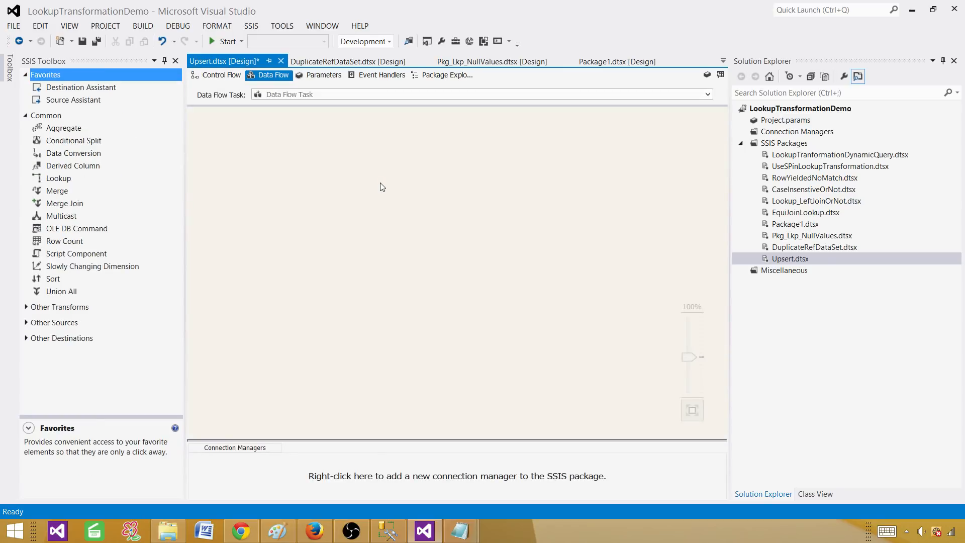
left_click(26, 322)
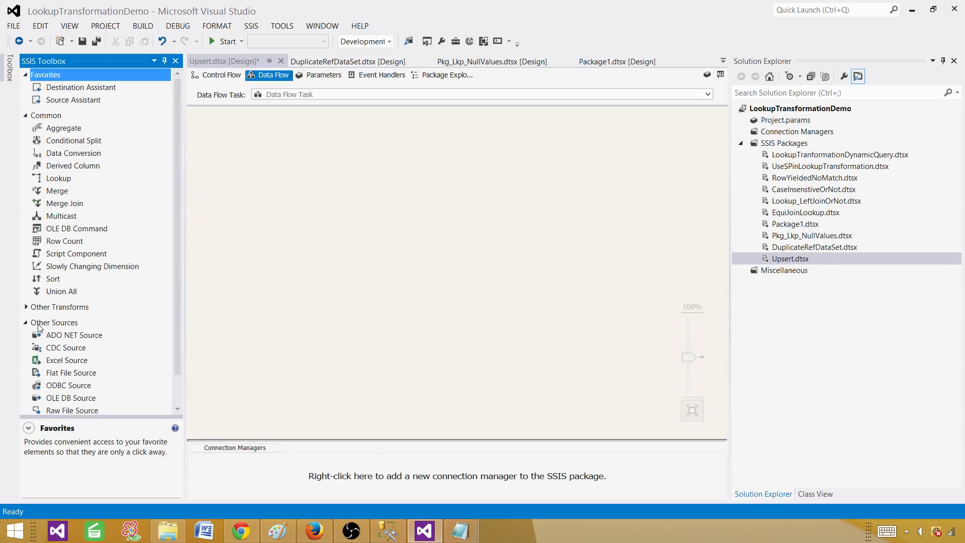
scroll(107, 329, "down", 1)
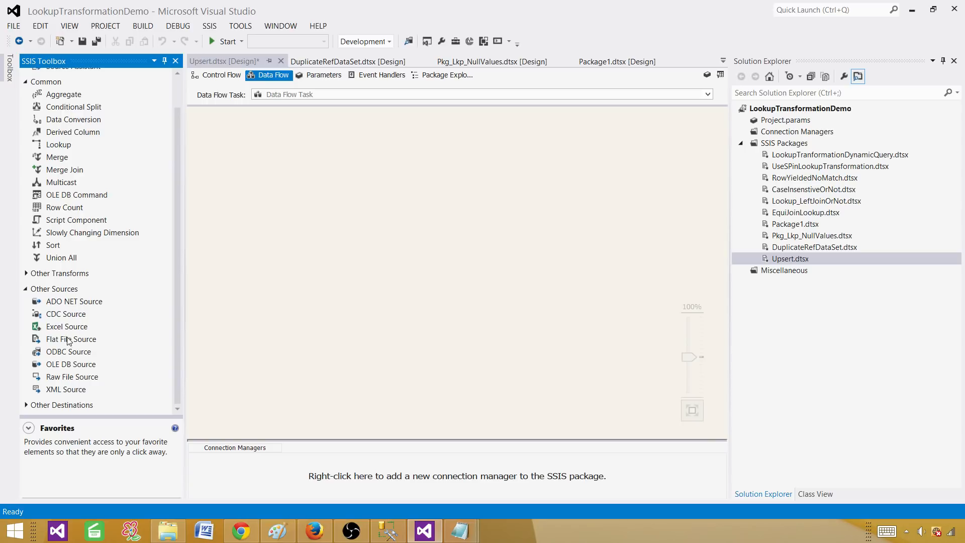
left_click_drag(66, 341, 297, 136)
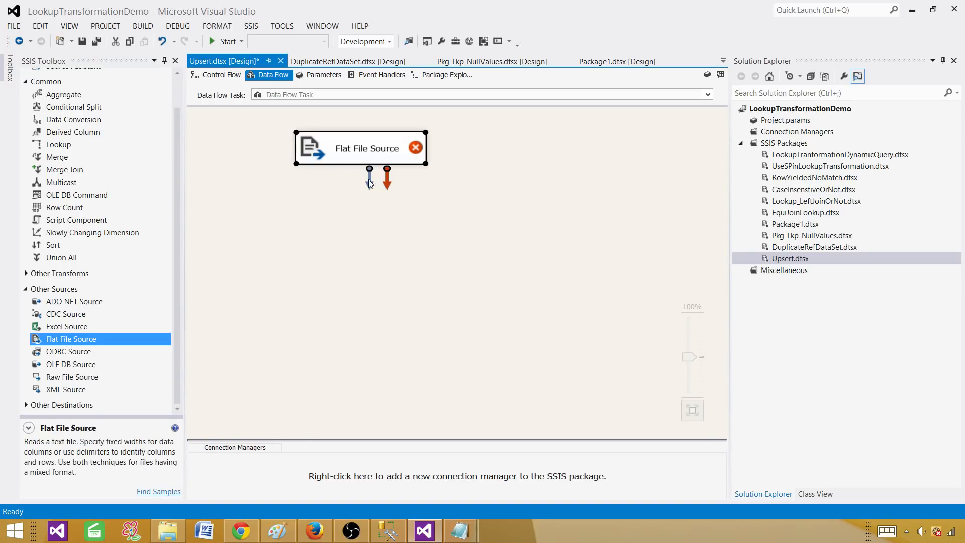
Create a new flat file connection manager for the source, pointing to Customer.txt.
double_click(414, 152)
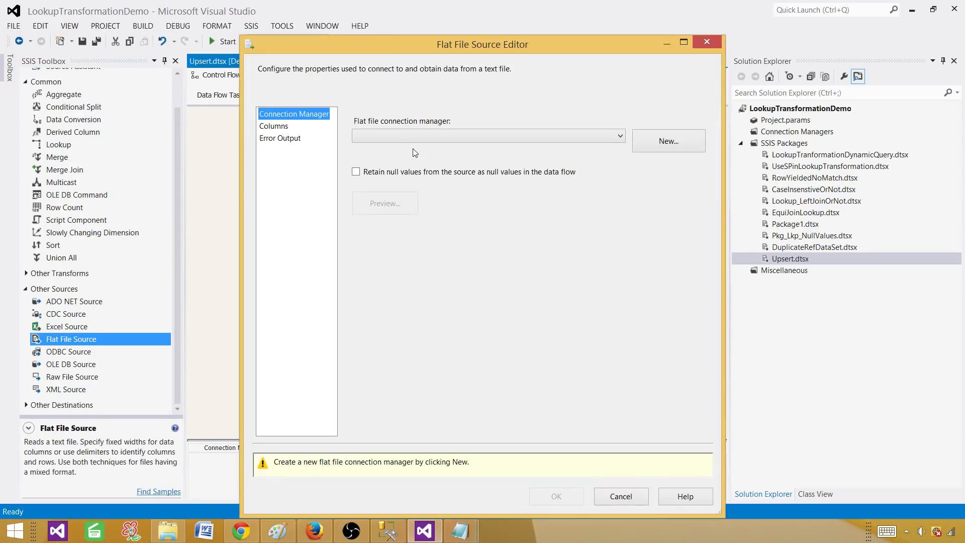
left_click(645, 146)
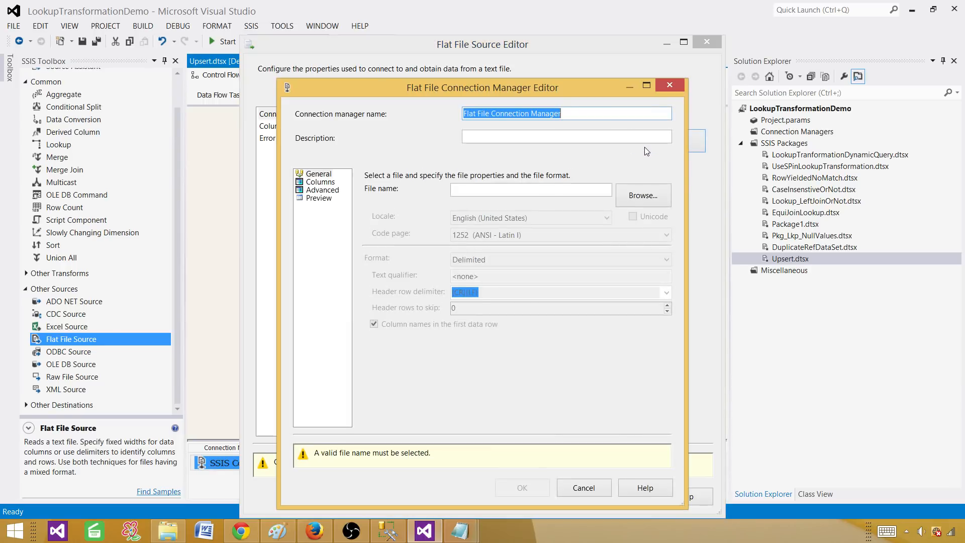
left_click(644, 197)
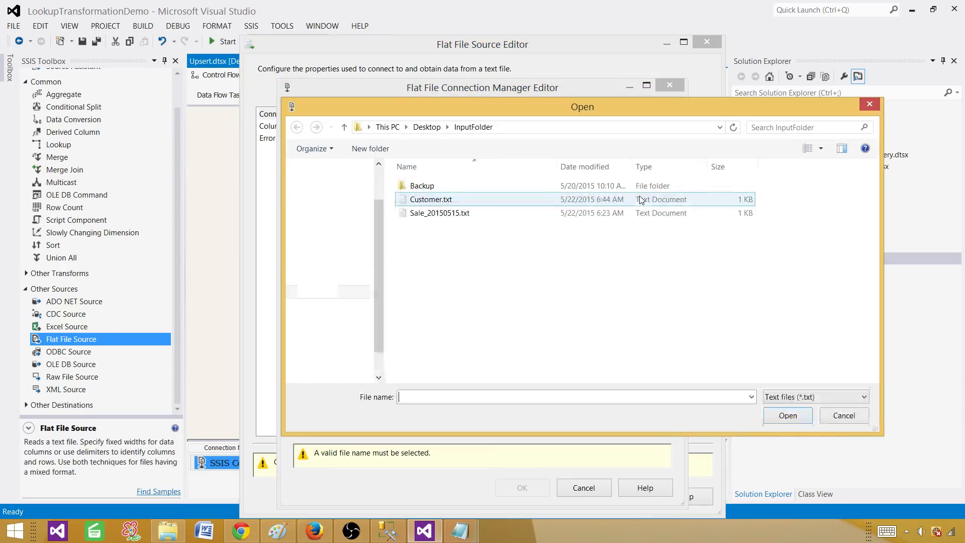
left_click(434, 201)
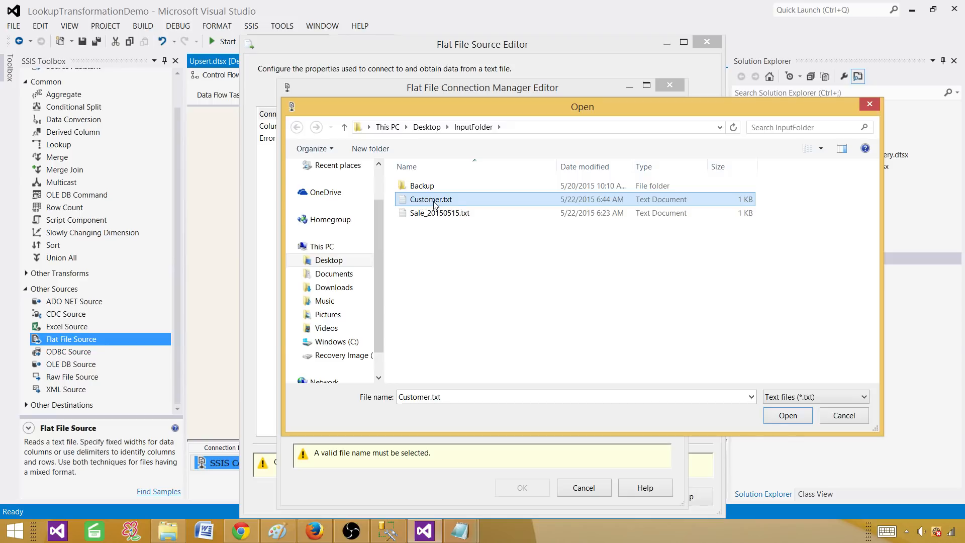
left_click(787, 415)
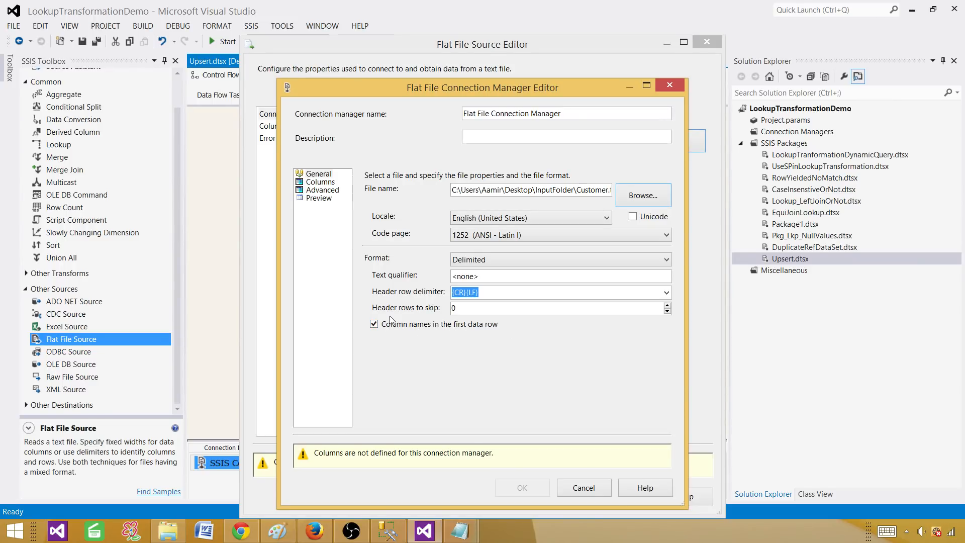
Keep the header row as column names and preview the comma-delimited SSN, FirstName, LastName, Address columns.
left_click(375, 326)
left_click(376, 326)
left_click(374, 325)
left_click(327, 184)
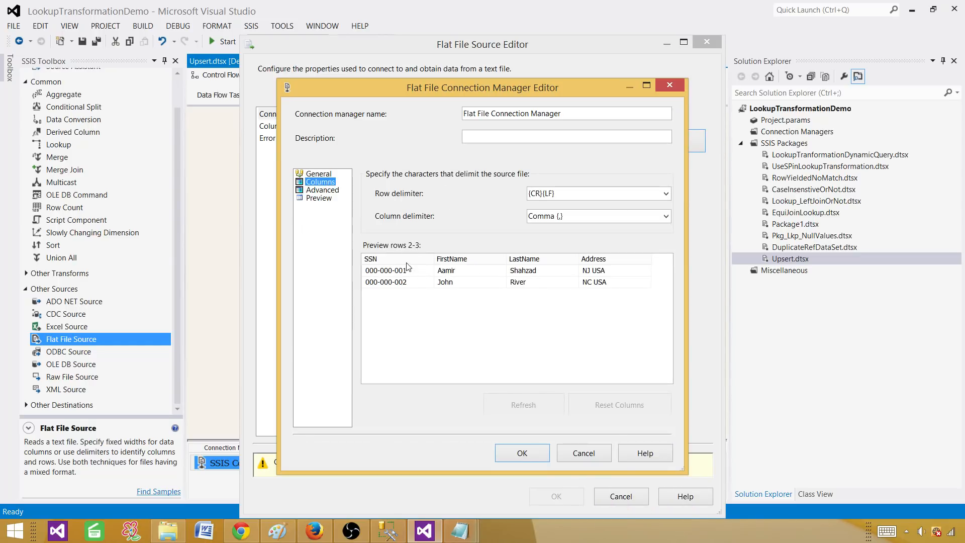
left_click(404, 263)
left_click(335, 194)
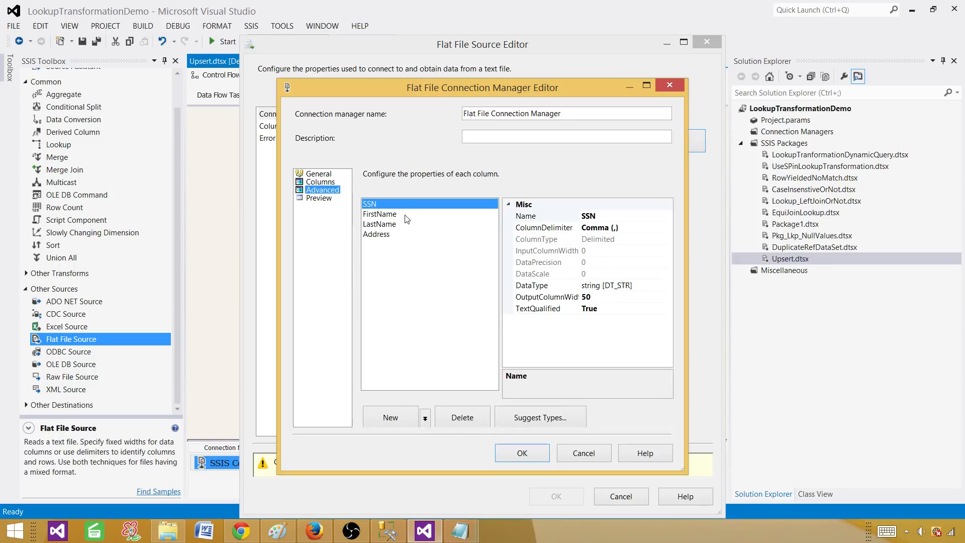
Set the SSN output column width to 11, checking DimCustomer column sizes in Management Studio.
left_click(603, 298)
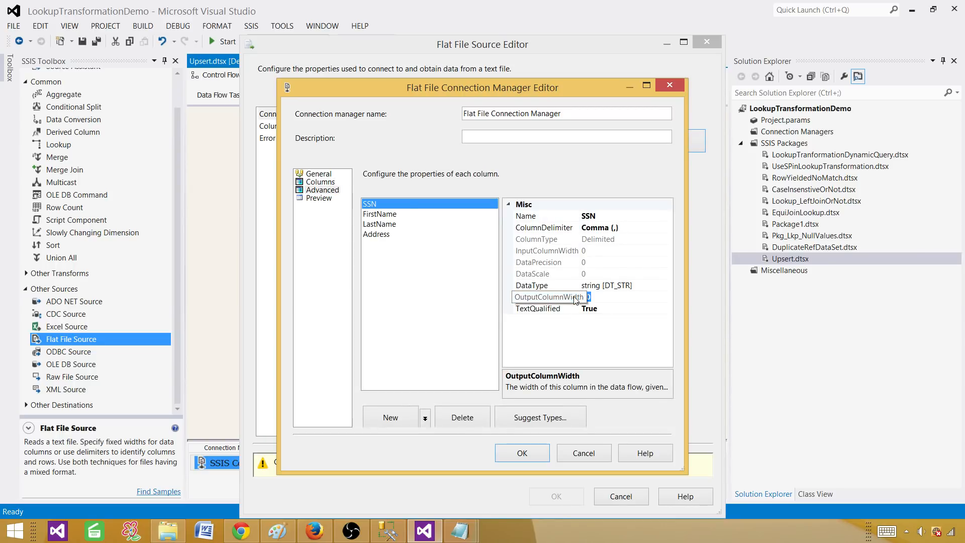
type("11")
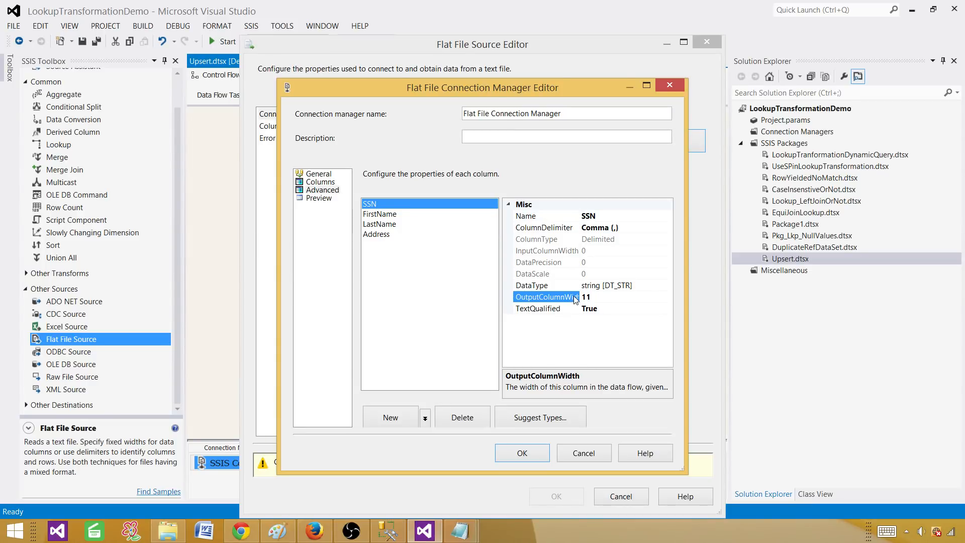
left_click(407, 218)
left_click(393, 535)
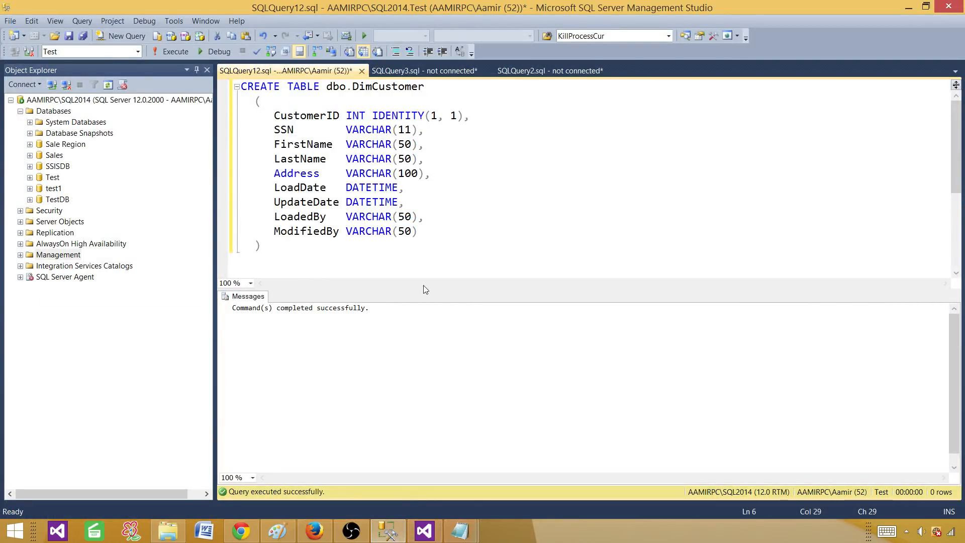
left_click(425, 530)
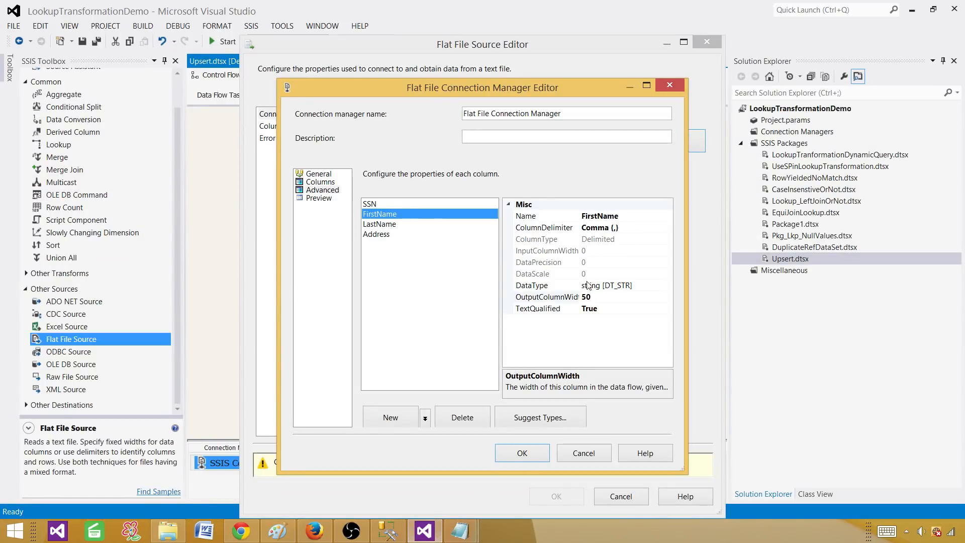
Set the Address output column width to 100, check the preview, and save the connection.
left_click(388, 225)
left_click(525, 296)
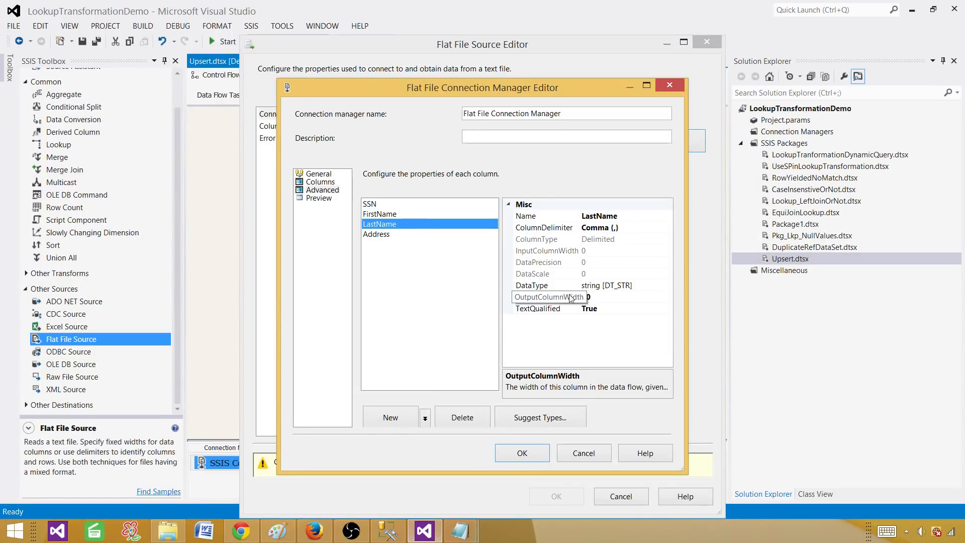
left_click(377, 235)
left_click(609, 297)
key("shift+Home")
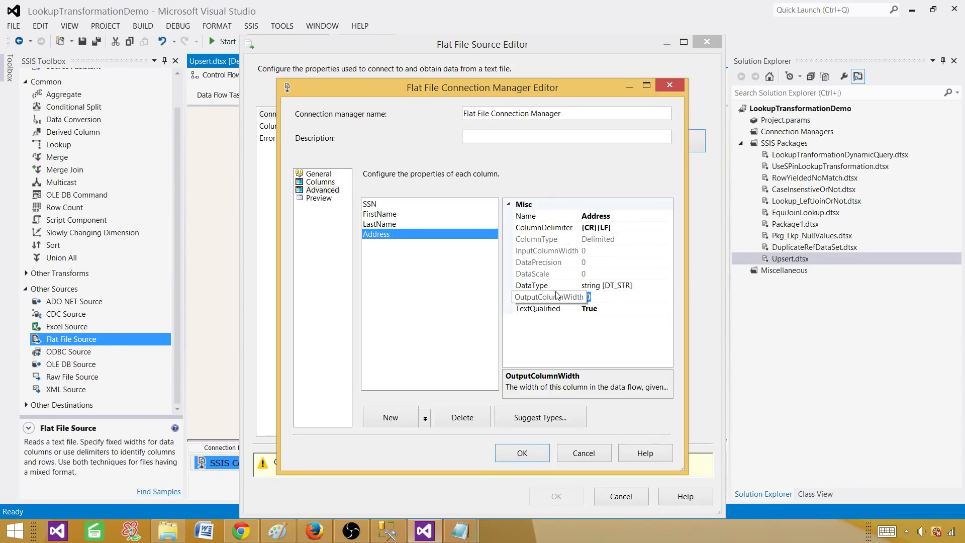
type("100")
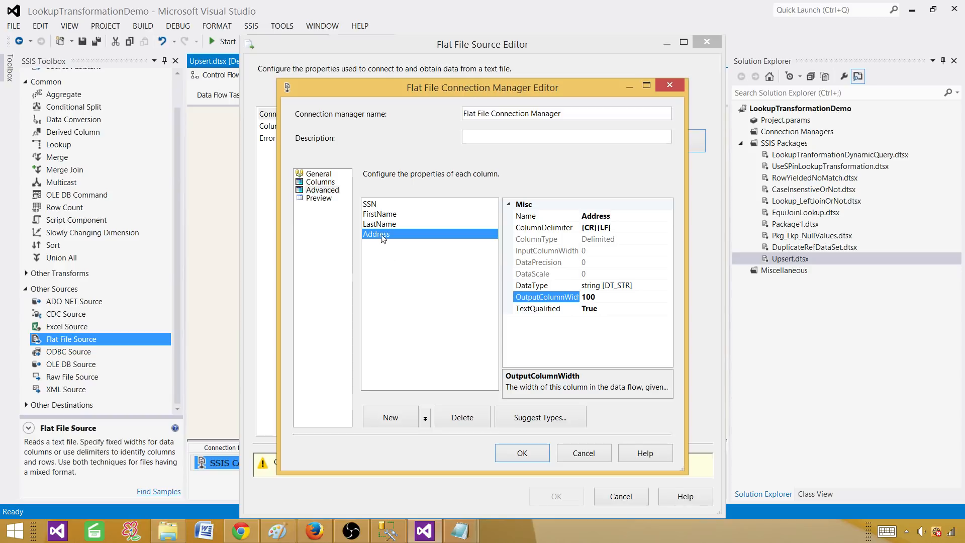
left_click(319, 198)
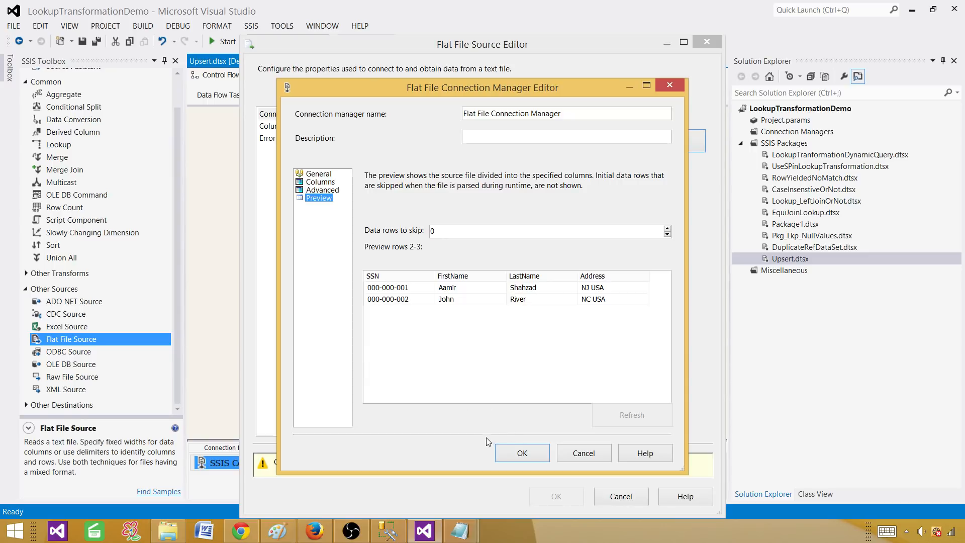
left_click(519, 453)
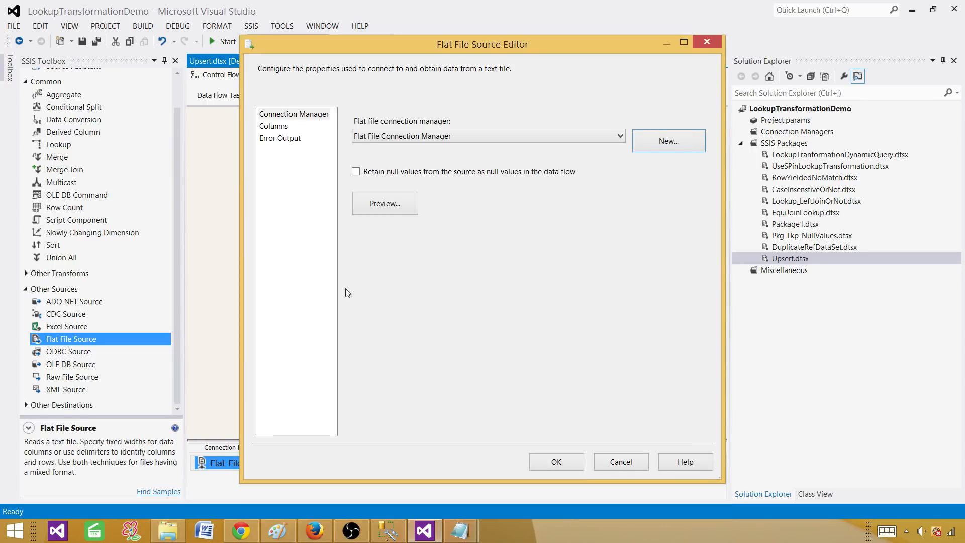
Enable 'Retain null values from the source as null values', review the output columns, and close the editor.
left_click(356, 172)
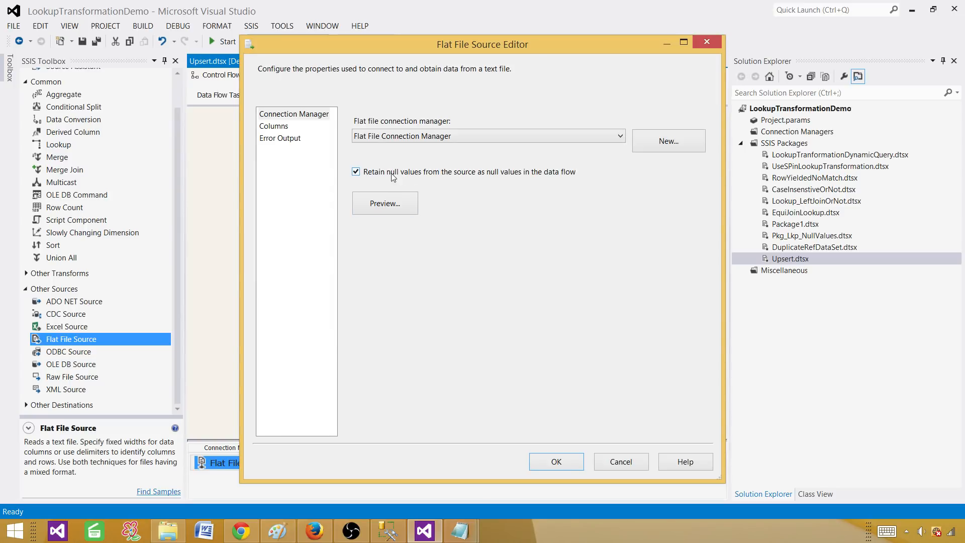
left_click(274, 128)
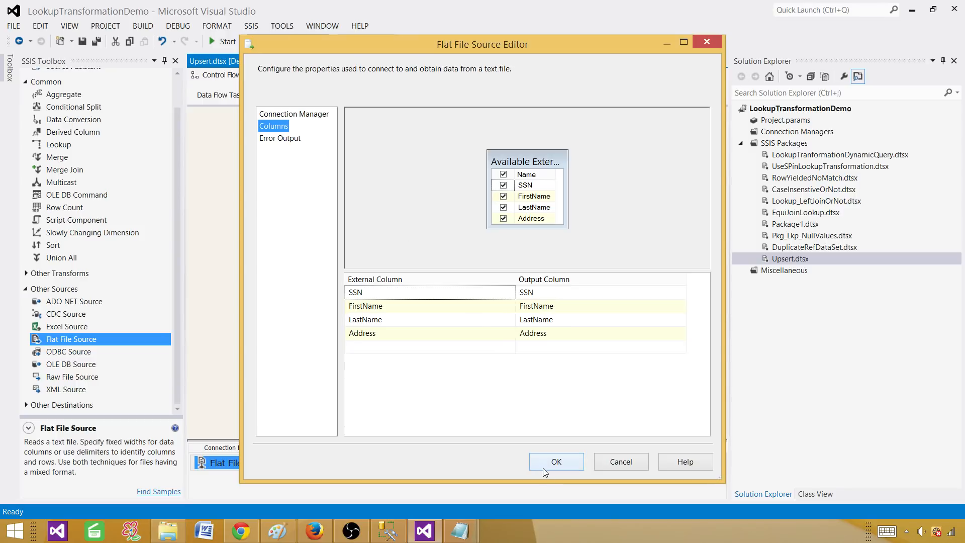
left_click(556, 463)
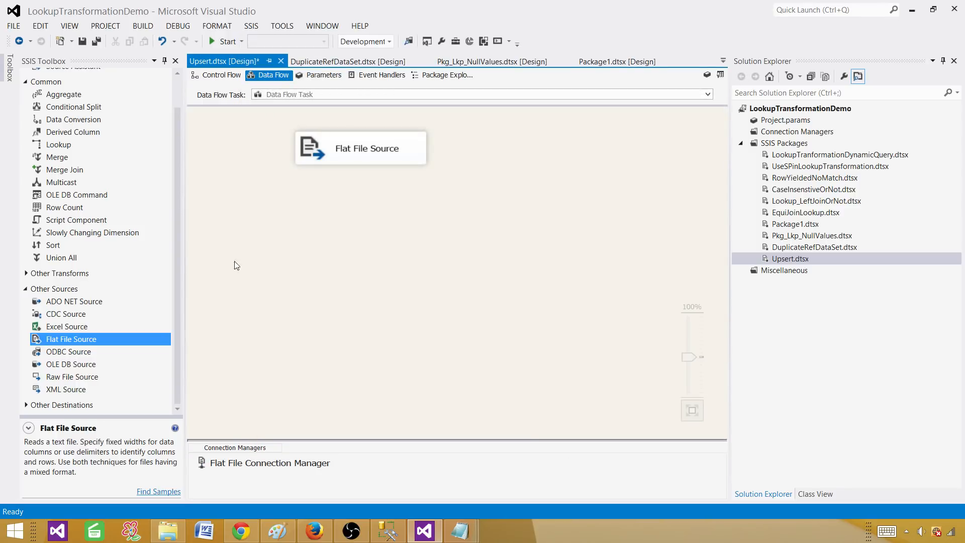
Place a Lookup below the Flat File Source, link the source output to it, and open its editor.
left_click(59, 145)
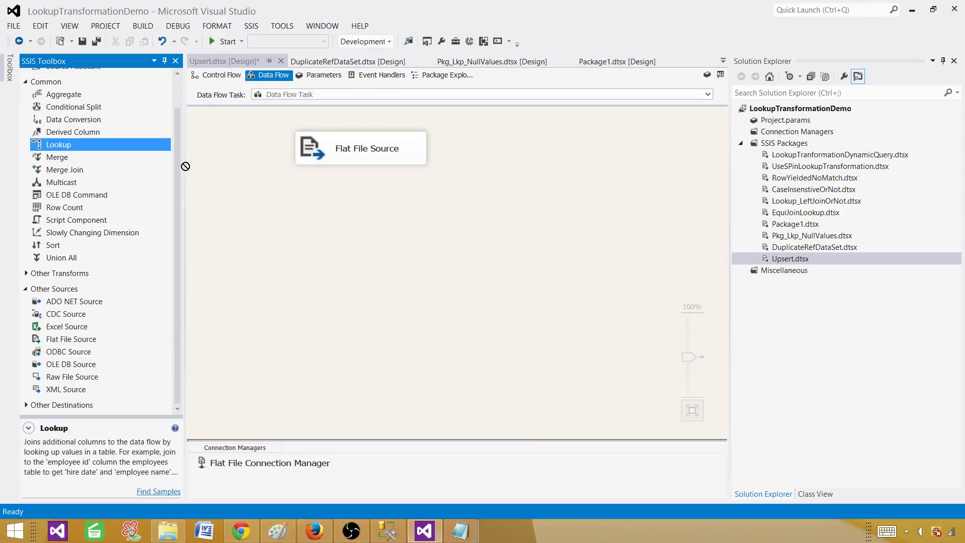
left_click(296, 205)
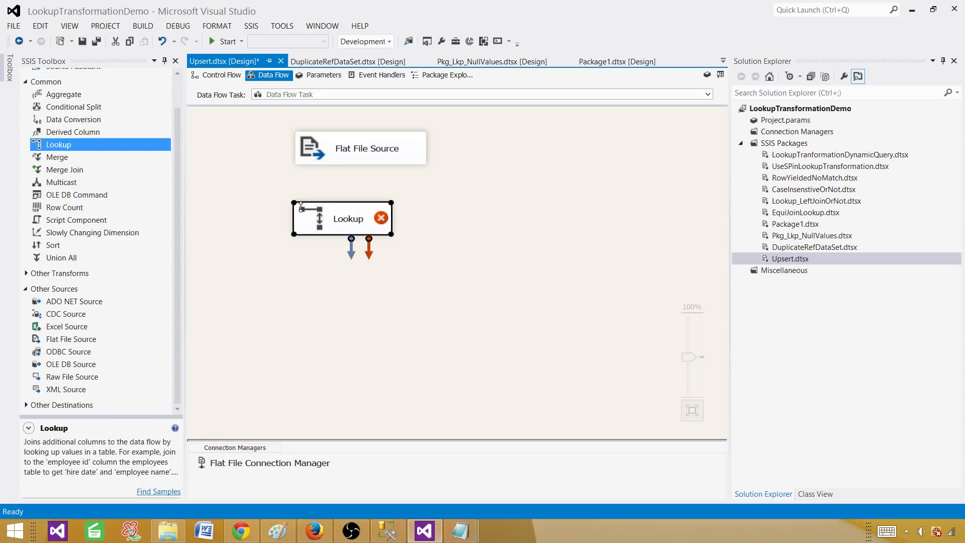
left_click_drag(392, 234, 417, 232)
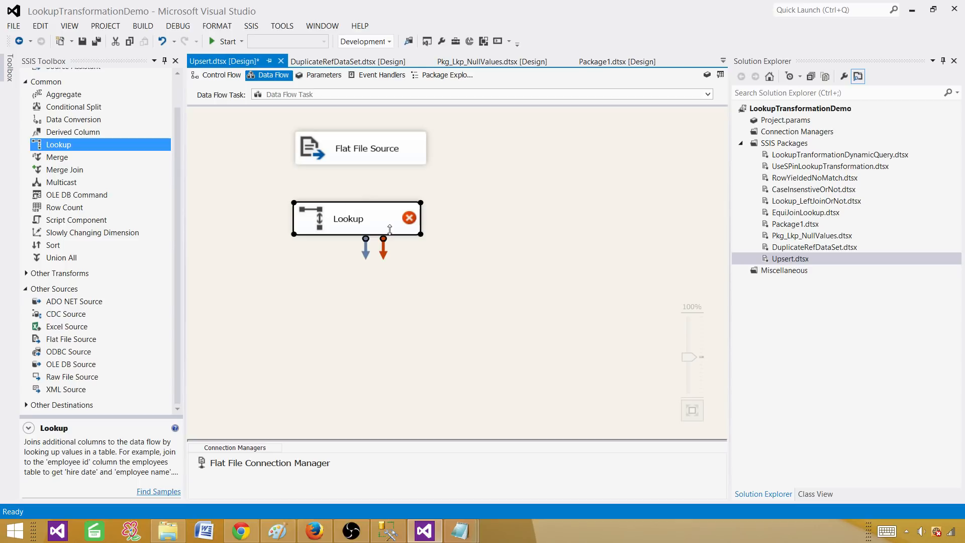
left_click(354, 158)
left_click_drag(366, 184, 428, 235)
left_click(379, 221)
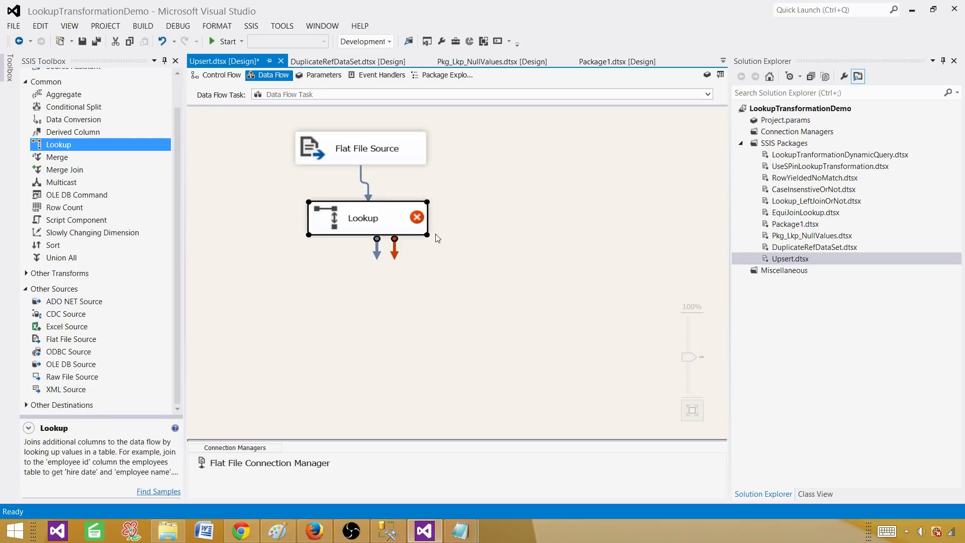
double_click(415, 222)
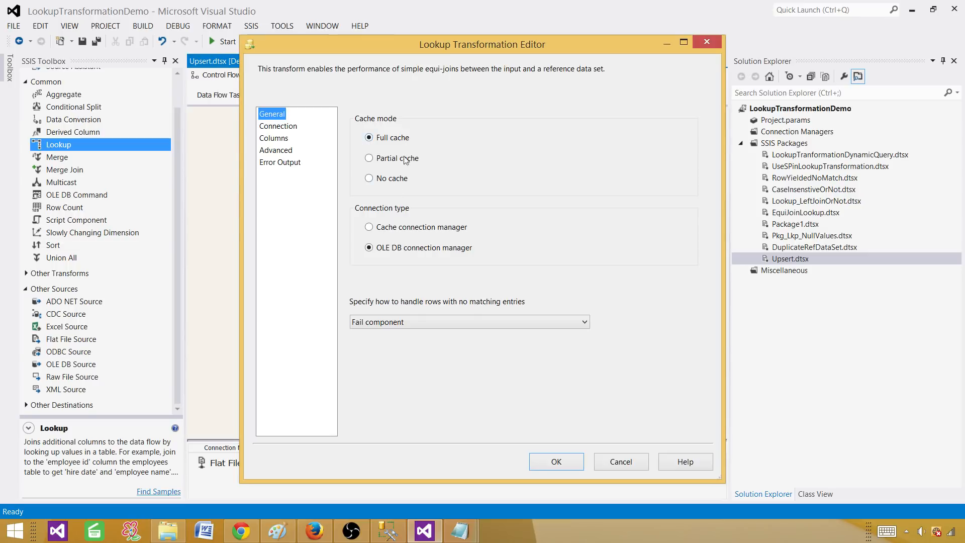
Set unmatched-row handling to 'Redirect rows to no match output'.
left_click(402, 321)
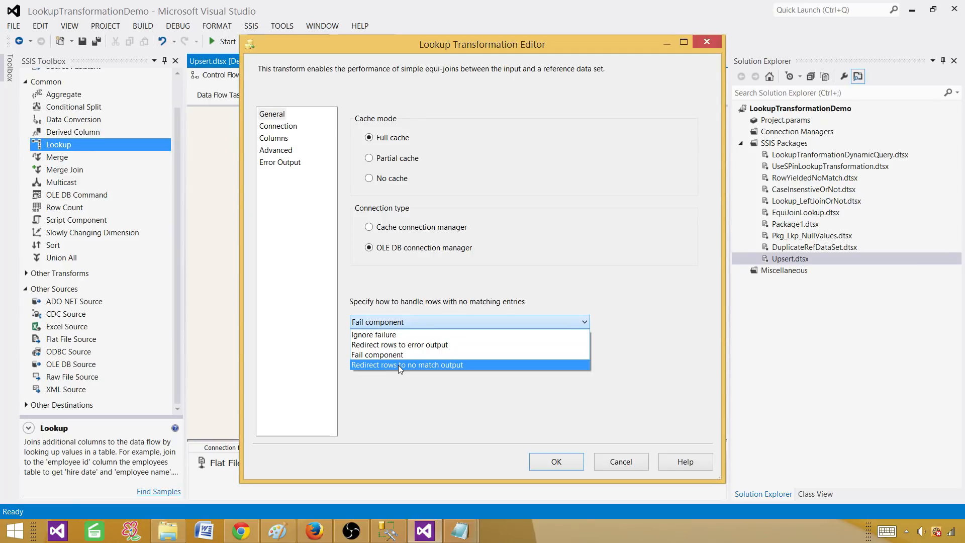
left_click(398, 365)
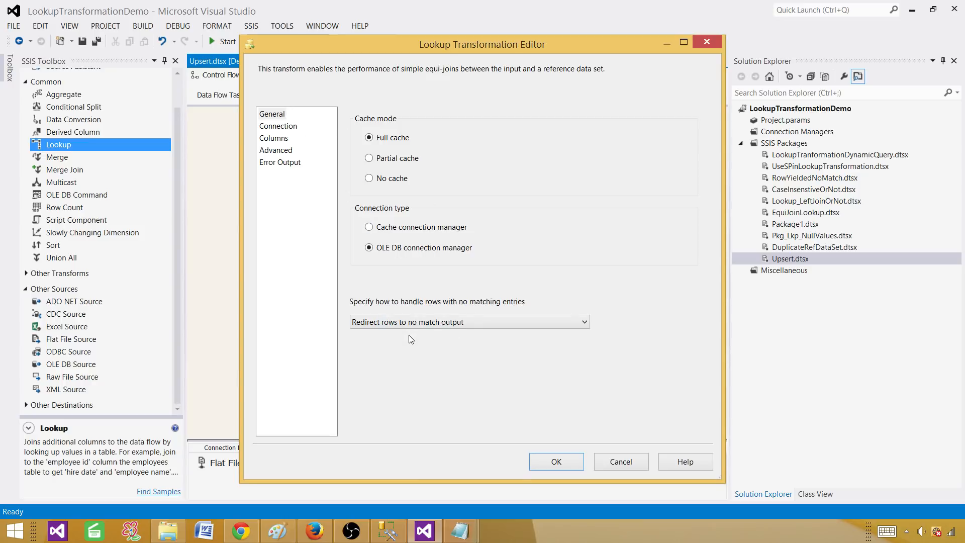
Start defining a new OLE DB connection manager from the Lookup's Connection page.
left_click(291, 128)
left_click(635, 184)
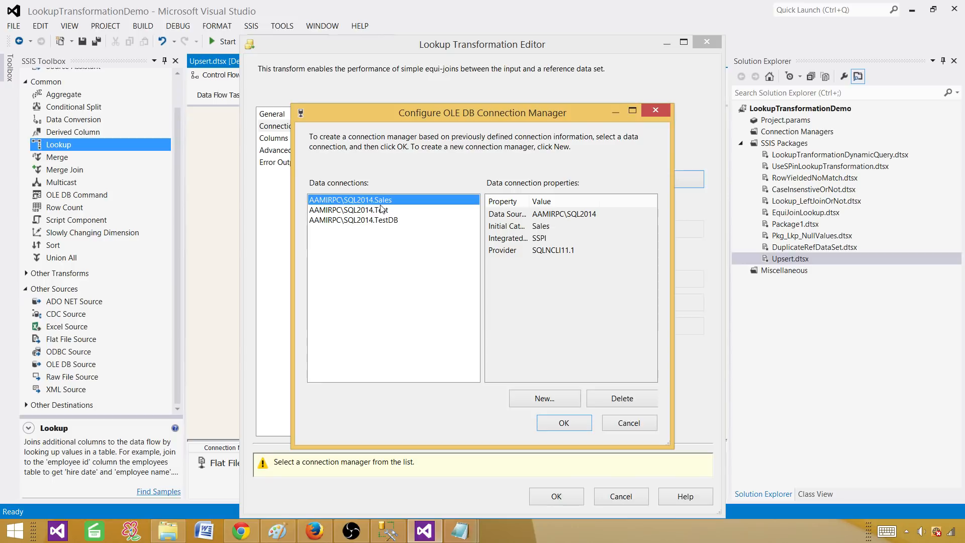
left_click(385, 211)
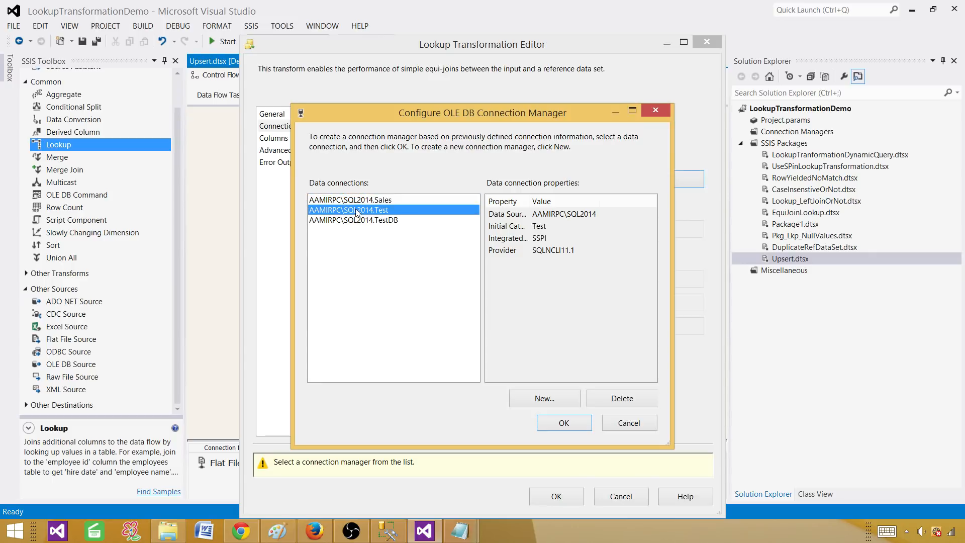
left_click(545, 400)
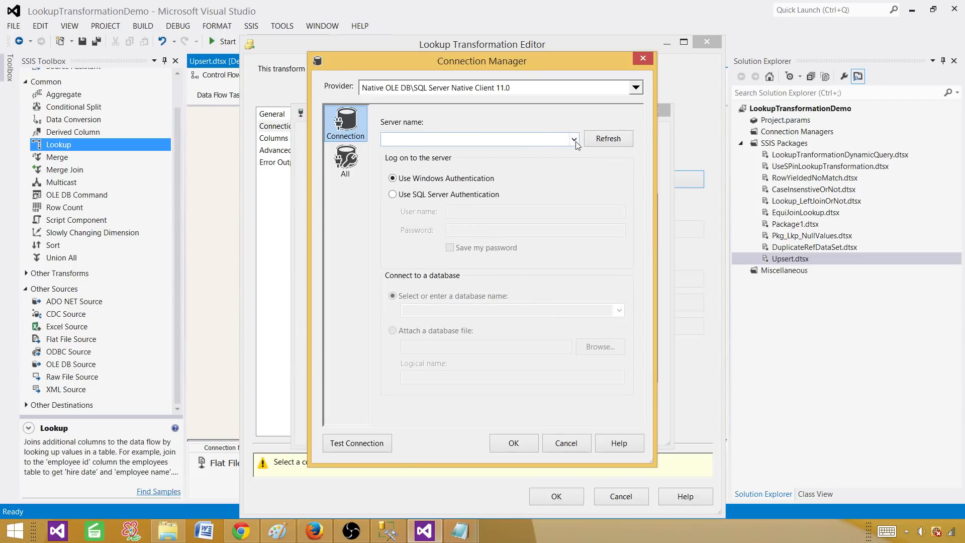
Point the new connection at database TEST on the SQL2014 server, test it, and apply it.
left_click(574, 140)
left_click(442, 151)
left_click(511, 309)
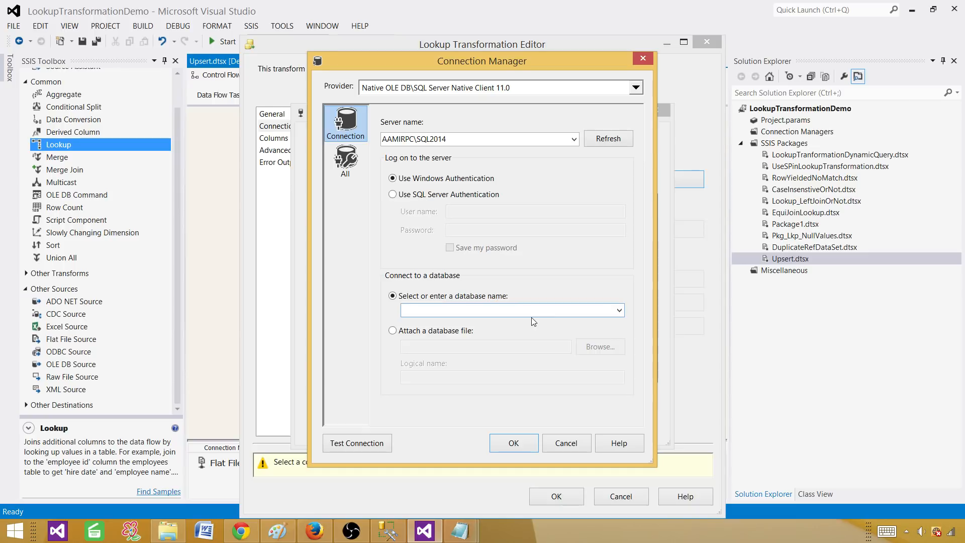
type("TEST")
left_click(378, 445)
left_click(649, 285)
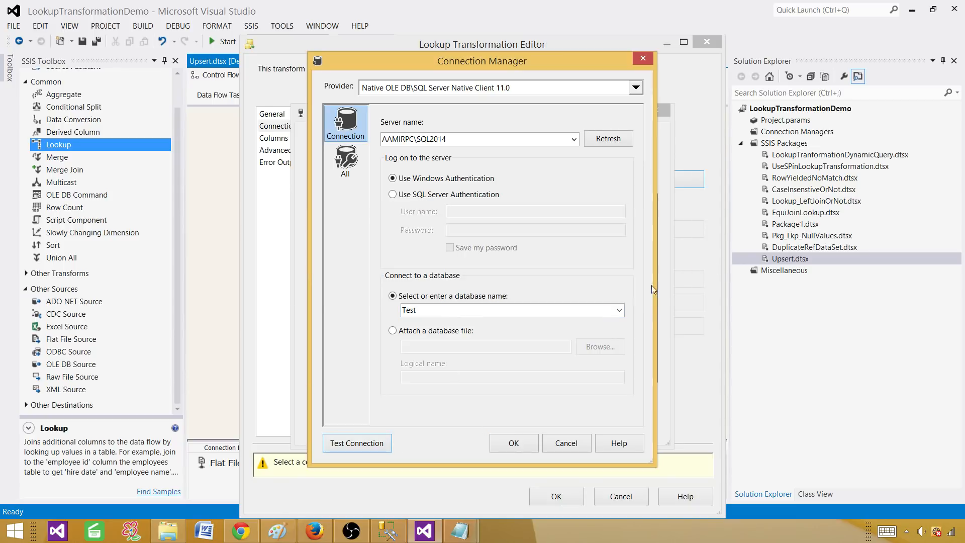
left_click(520, 444)
left_click(549, 426)
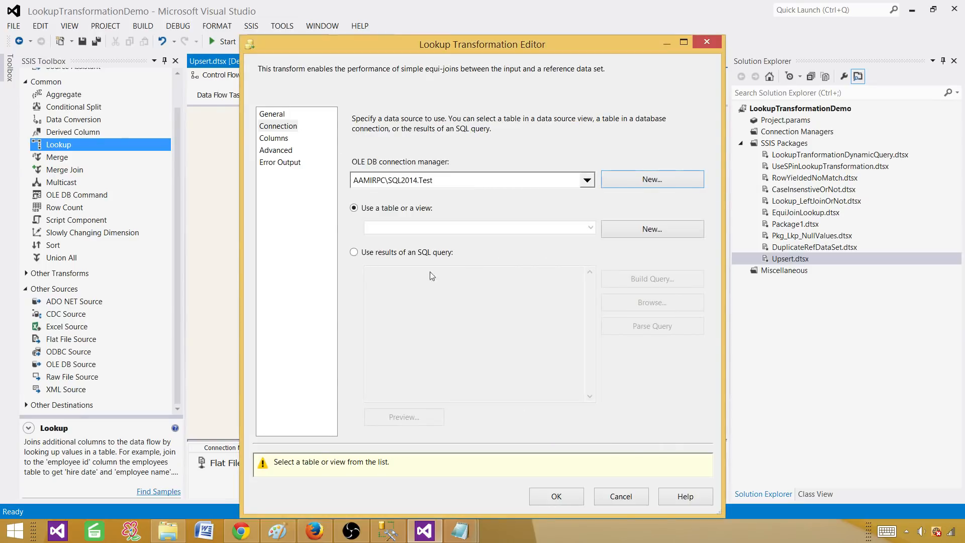
Set the Lookup's reference query to 'Select SSN From dbo.DimCustomer' and preview its empty SSN column.
left_click(359, 252)
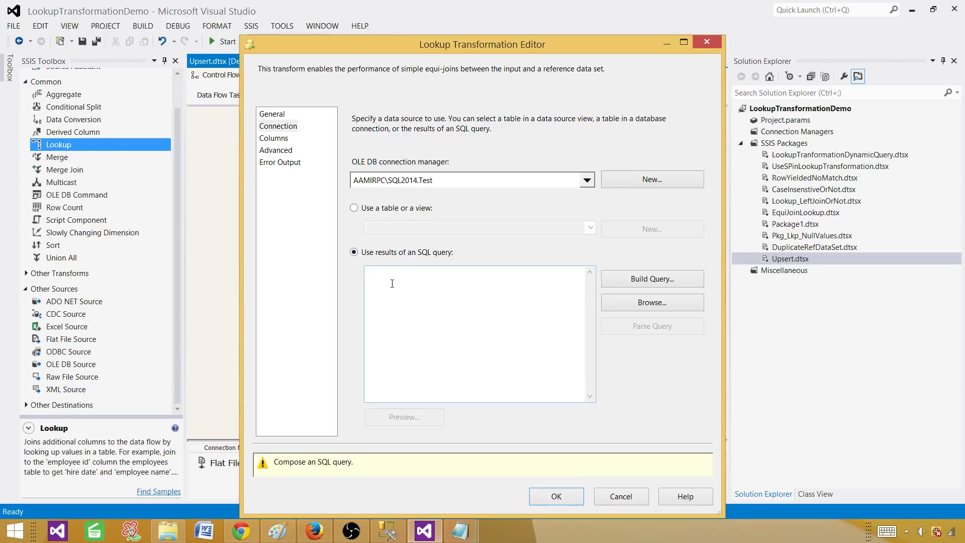
left_click(354, 208)
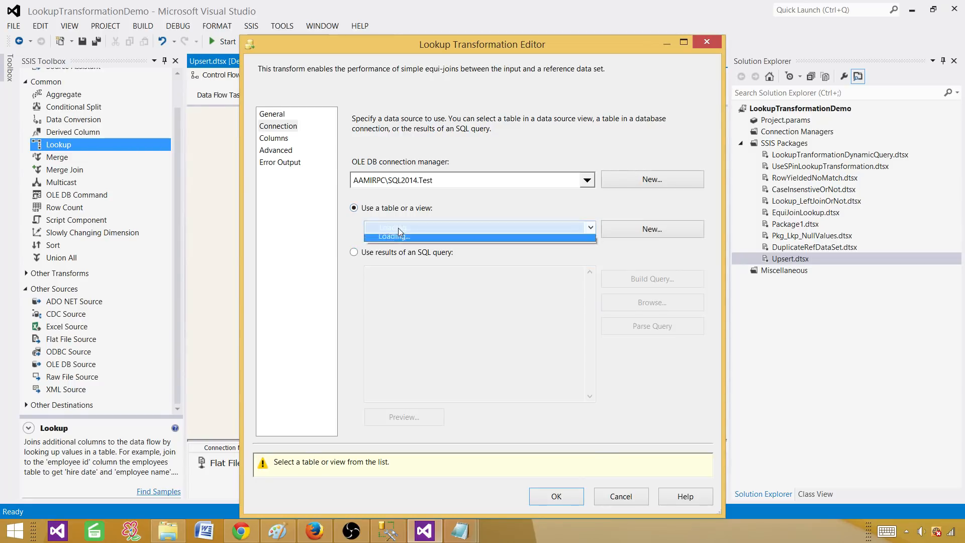
left_click(398, 227)
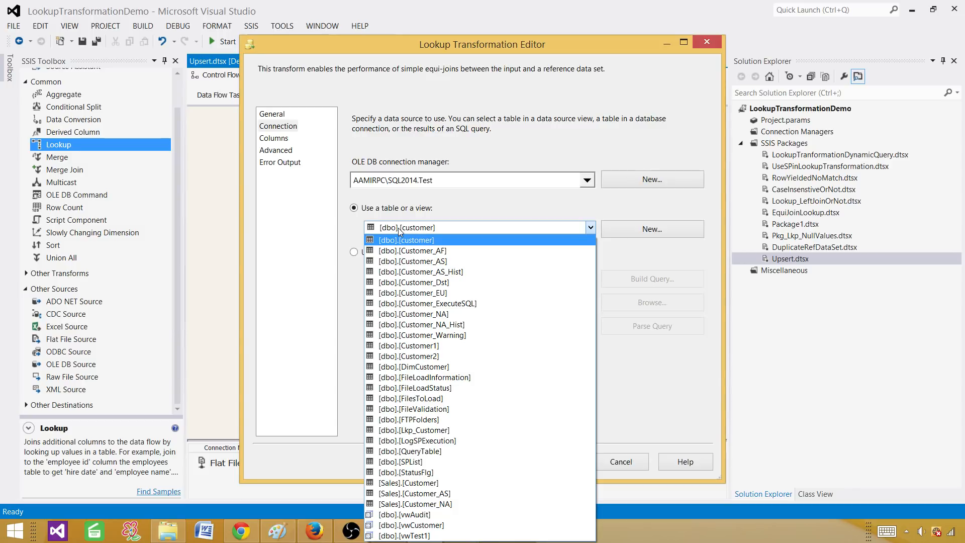
left_click(357, 226)
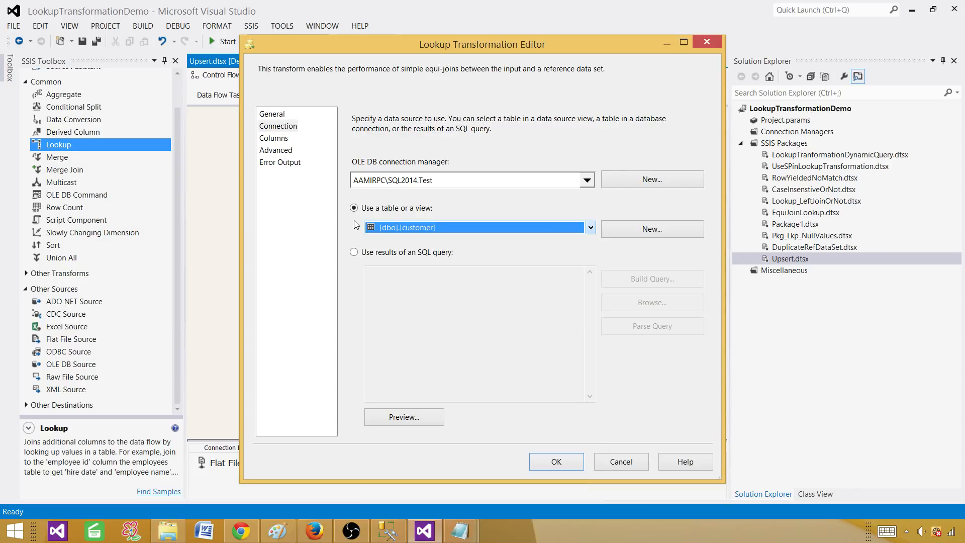
left_click(354, 253)
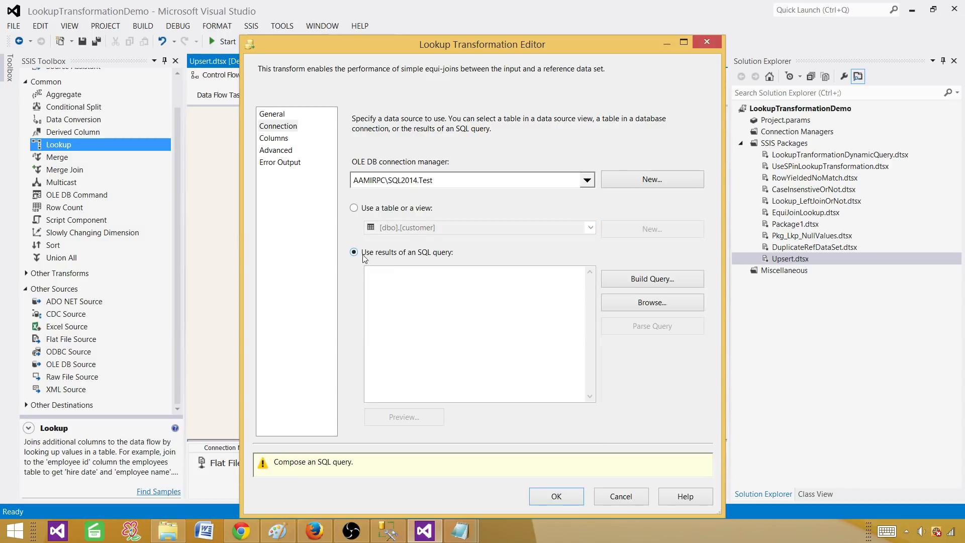
left_click(396, 284)
type("Sele")
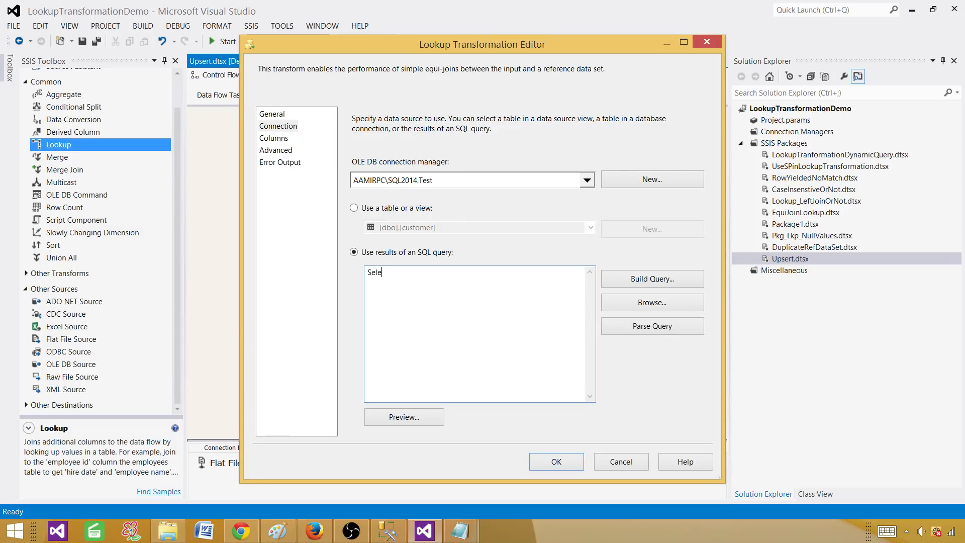
type("ct SSN From dbo.DimCustomer")
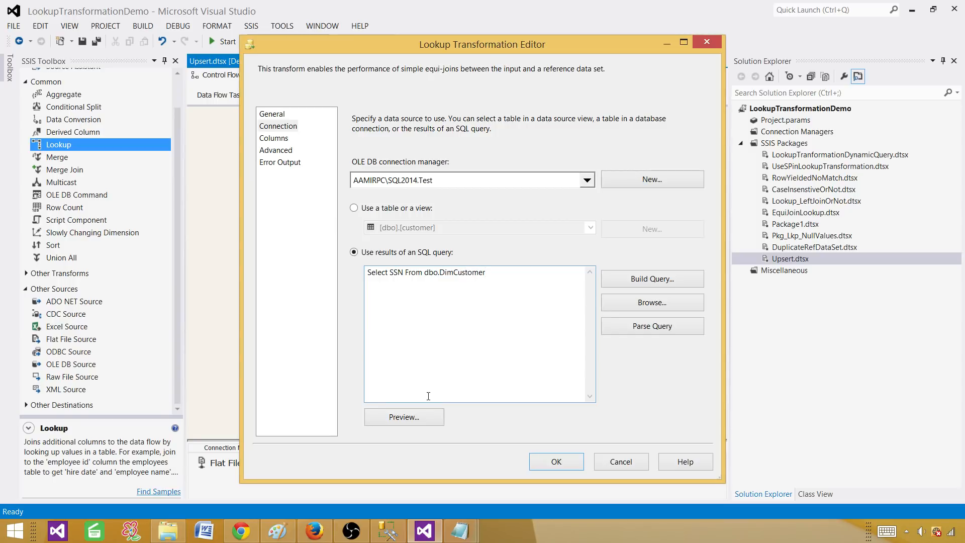
left_click(407, 417)
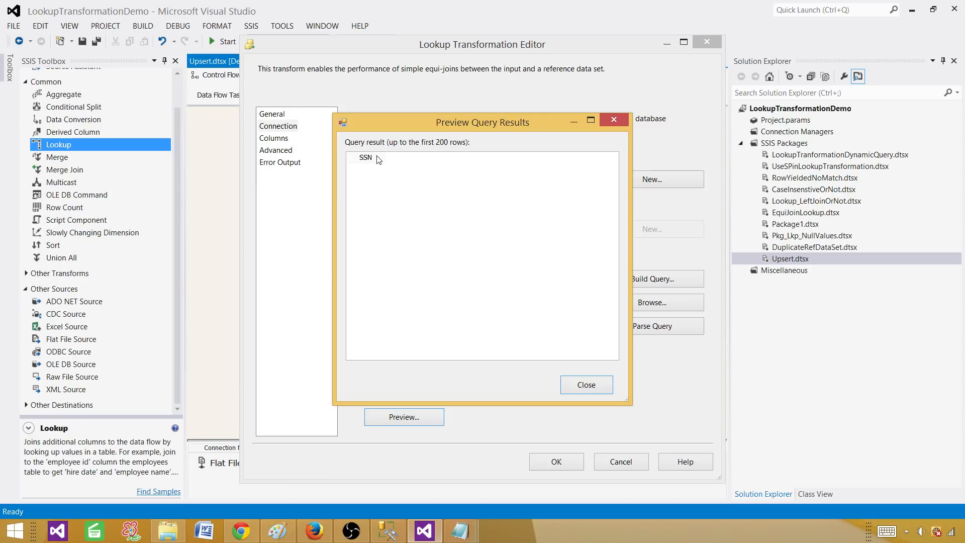
left_click(587, 385)
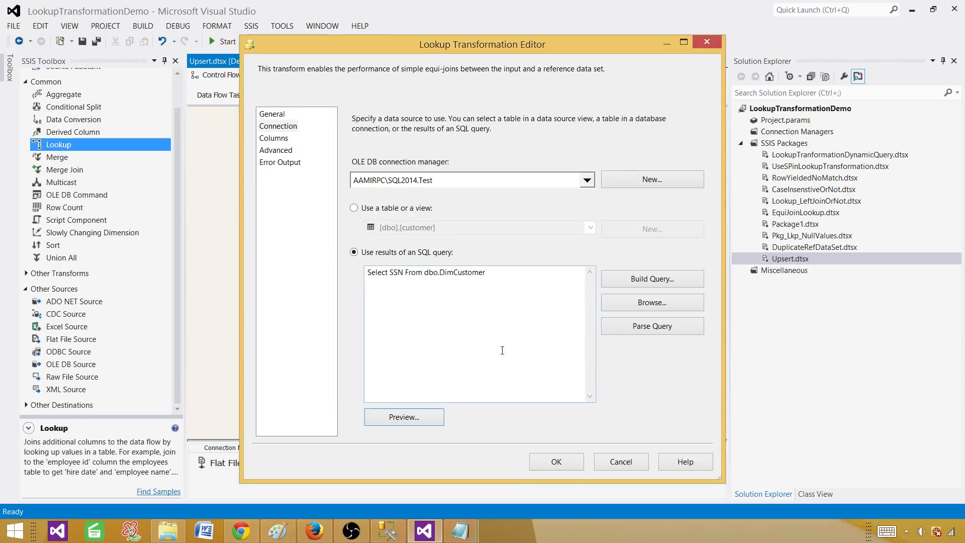
Match the incoming SSN column to the lookup's SSN column and confirm the Lookup settings.
left_click(280, 139)
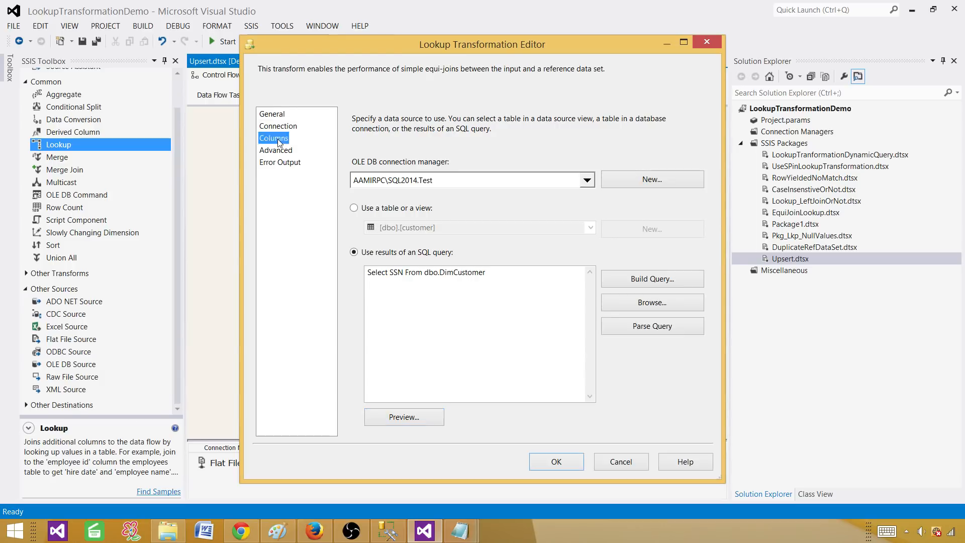
left_click_drag(438, 187, 614, 198)
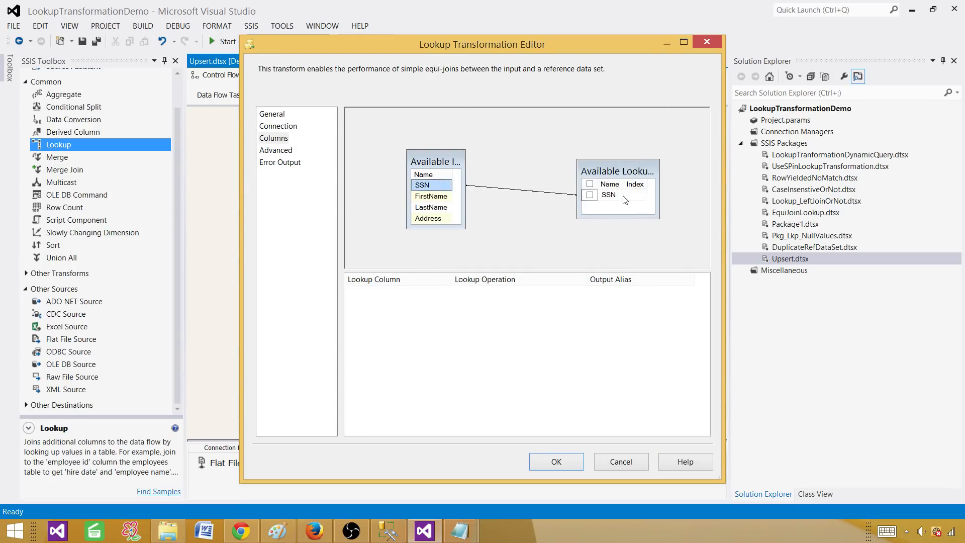
left_click(558, 463)
Rename the Lookup to 'SSN Matching or Not' and nudge it into place beside Flat File Source.
left_click(399, 232)
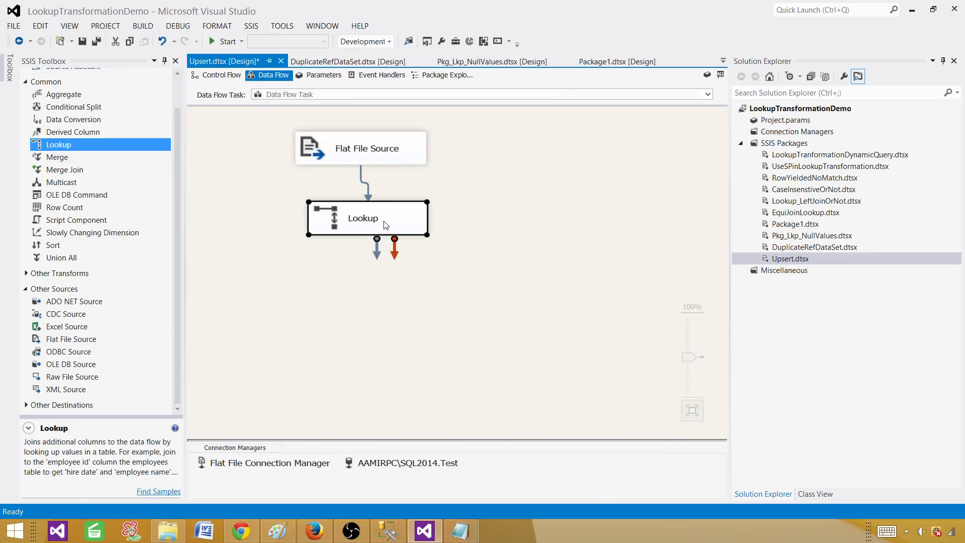
left_click(381, 218)
type("SSN")
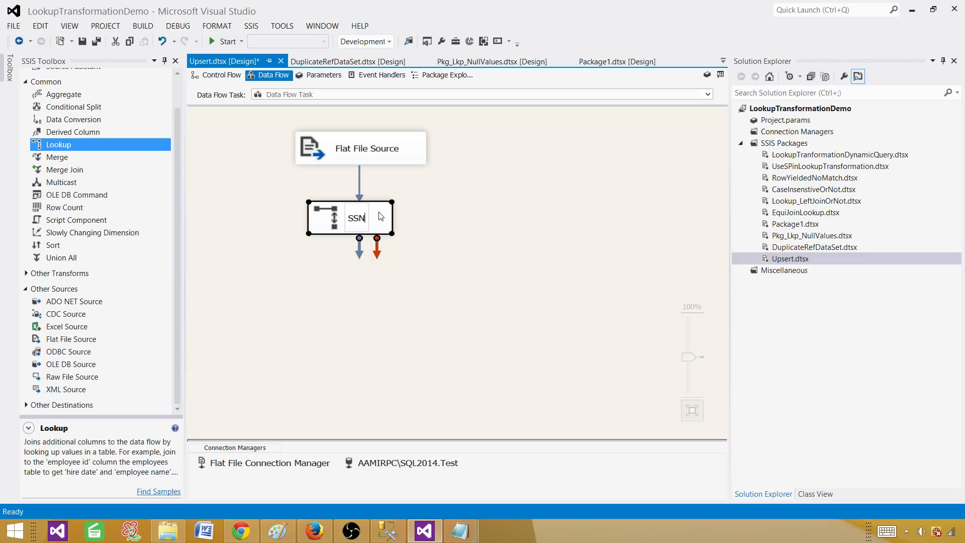
type(" Matching or Not")
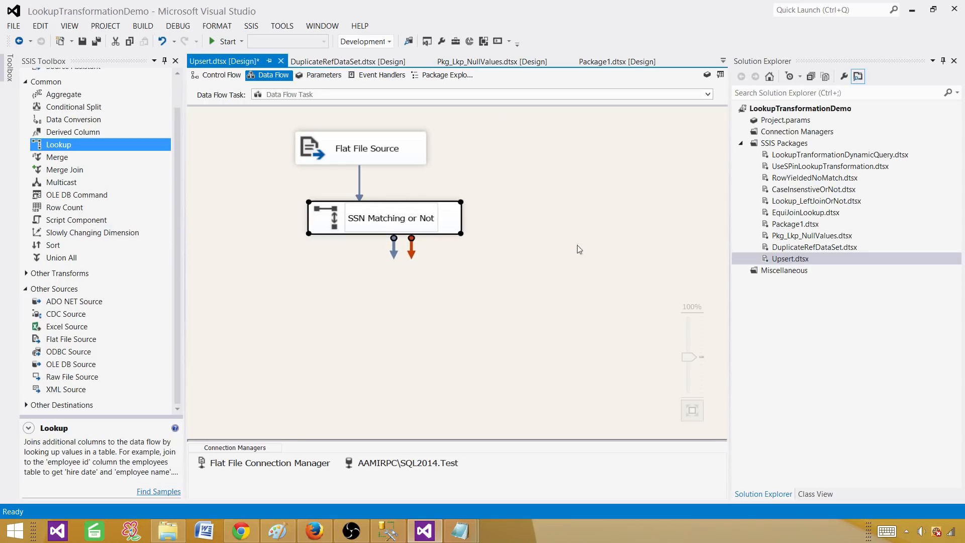
left_click(292, 285)
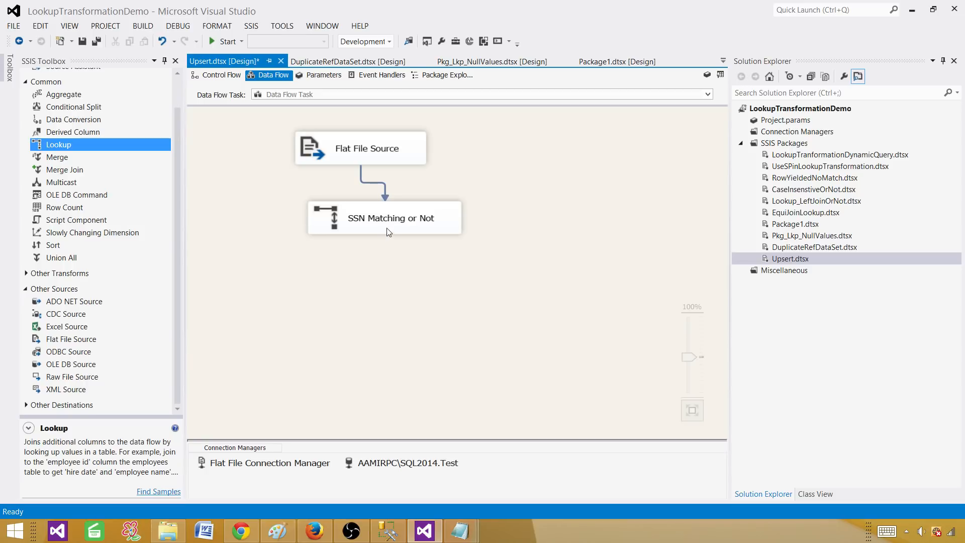
left_click_drag(433, 227, 411, 218)
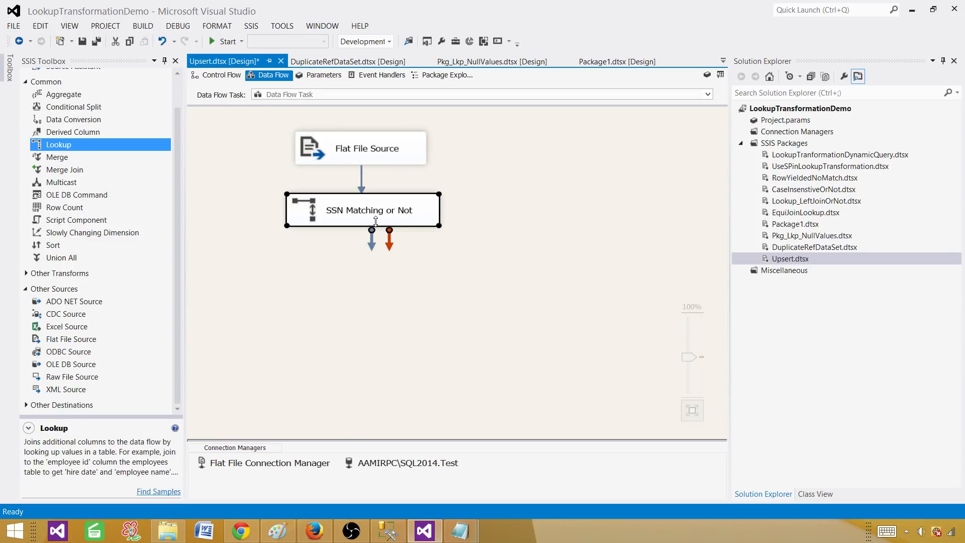
left_click(316, 270)
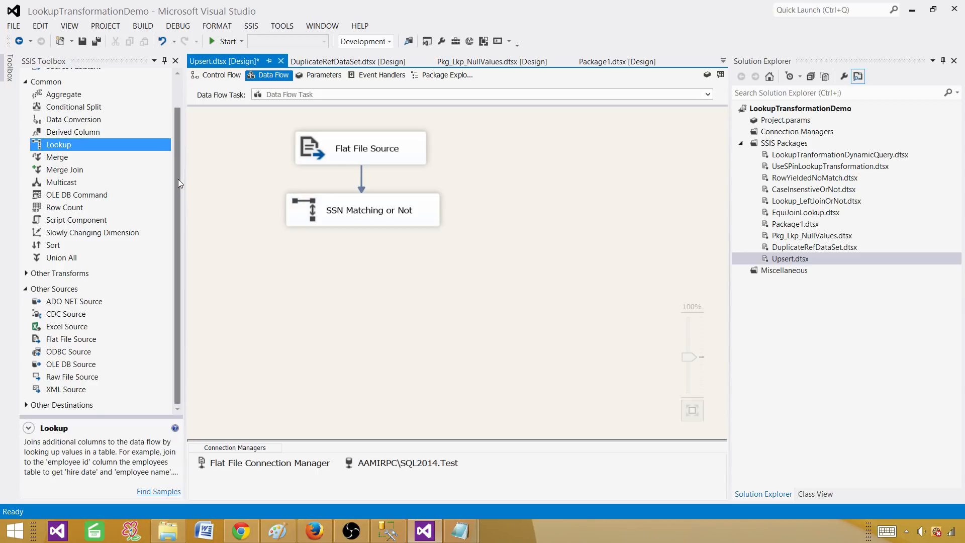
left_click_drag(178, 179, 180, 147)
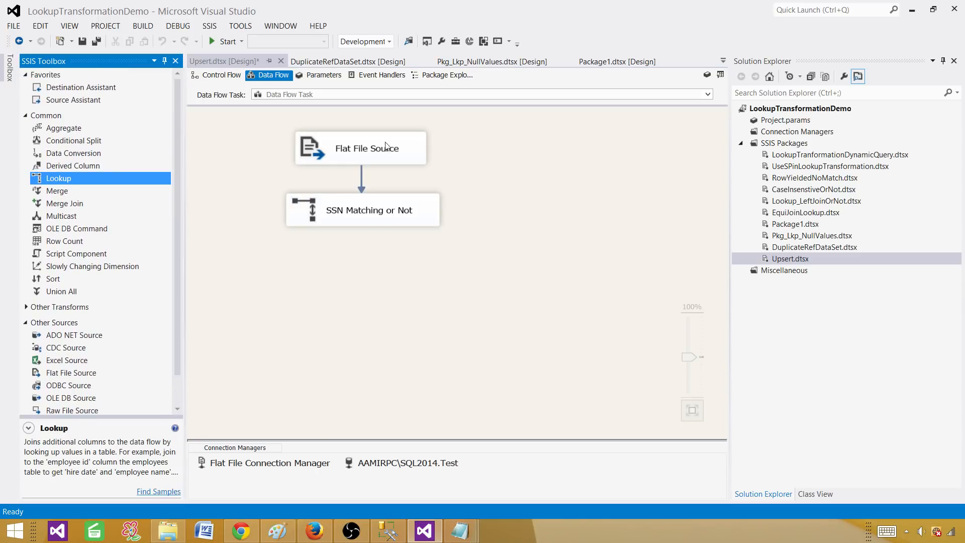
left_click(405, 151)
left_click(355, 221)
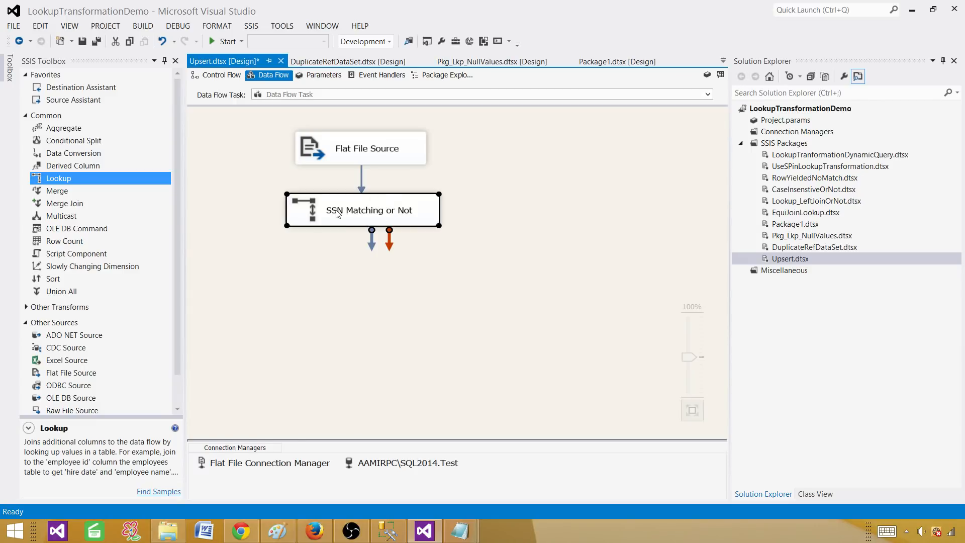
left_click(176, 207)
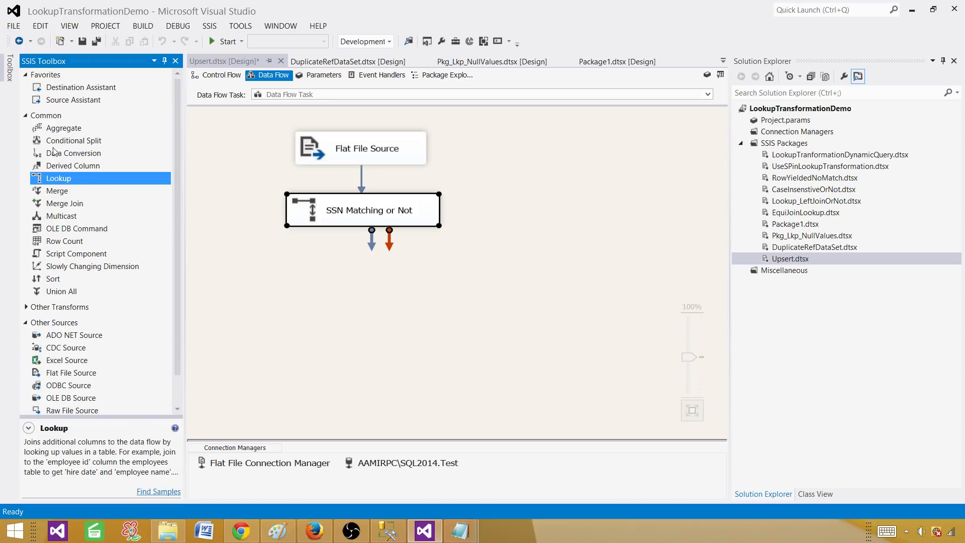
Add an OLE DB Destination below the lookup, fed by its Lookup No Match Output.
left_click(26, 116)
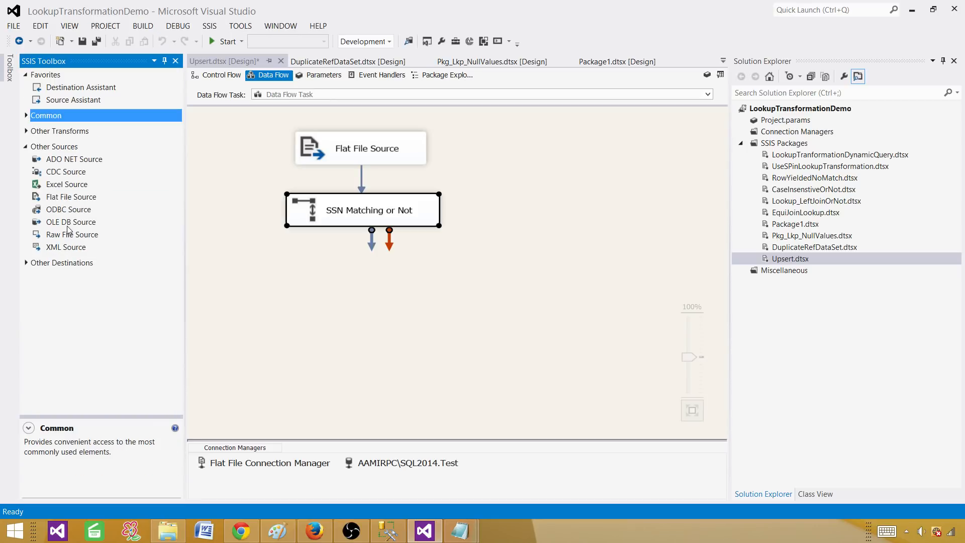
left_click_drag(64, 227, 20, 264)
left_click(26, 262)
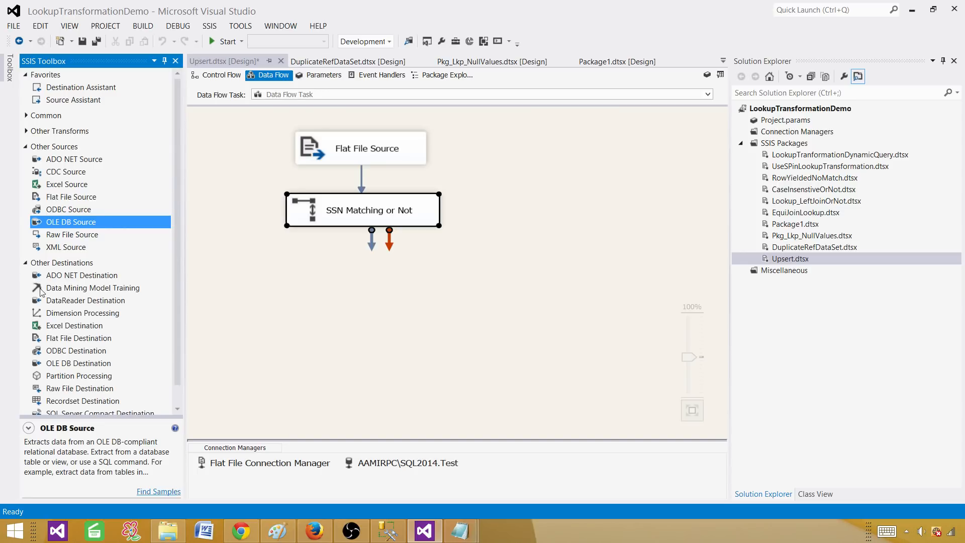
left_click_drag(88, 363, 247, 280)
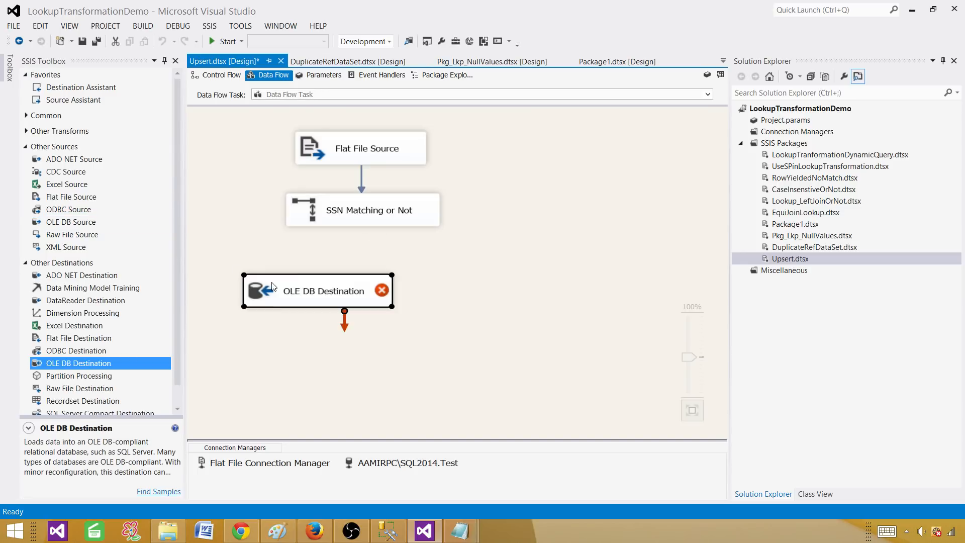
left_click(378, 218)
left_click_drag(372, 245, 324, 281)
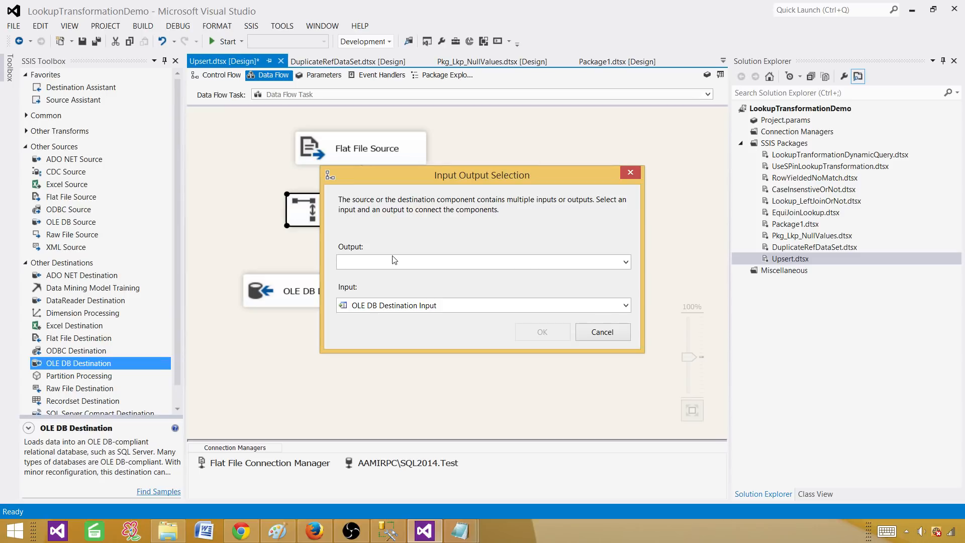
left_click(390, 263)
left_click(404, 288)
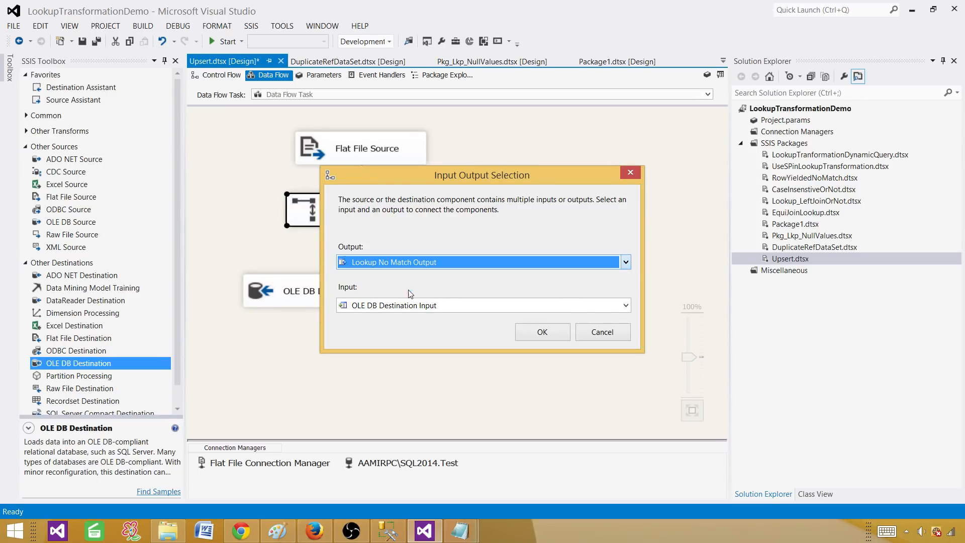
left_click(538, 334)
Rename the destination to 'Load into Dbo_DimCustomer' and open its editor.
left_click_drag(366, 295, 356, 338)
left_click(354, 336)
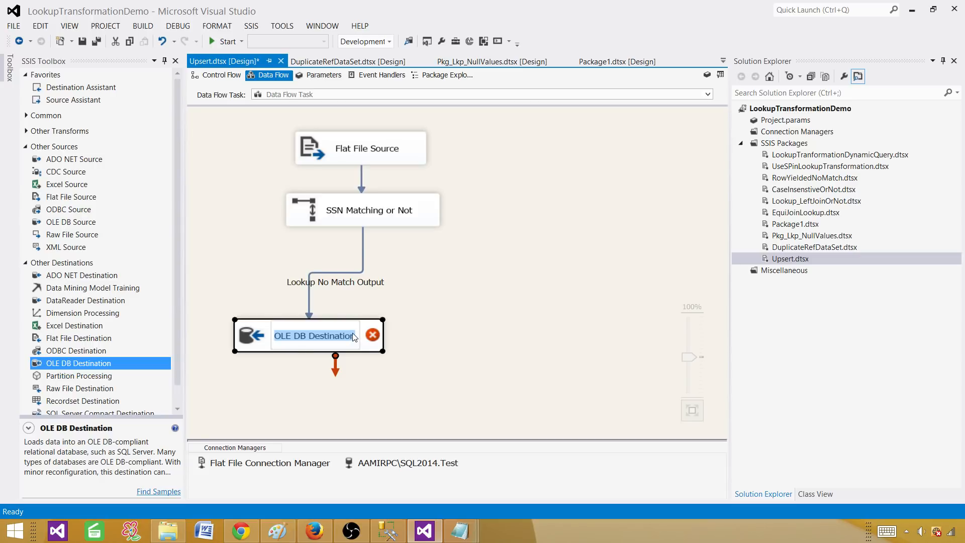
type("Load into D")
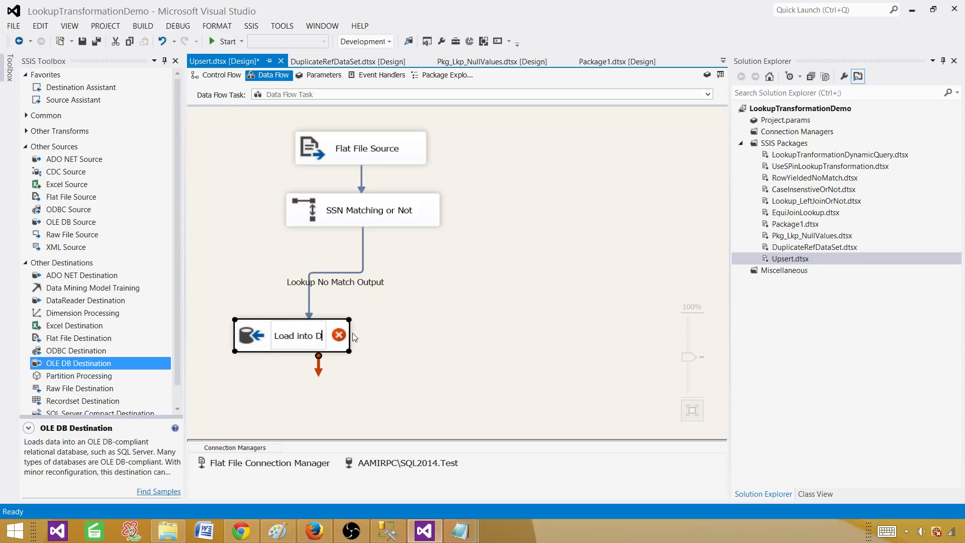
type("bo_")
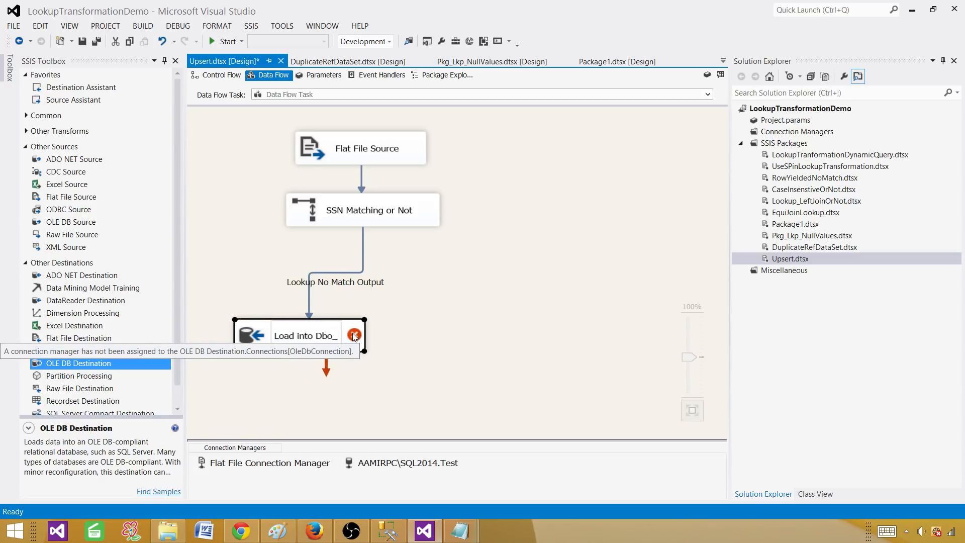
key("BackSpace")
type("_DimCustomer")
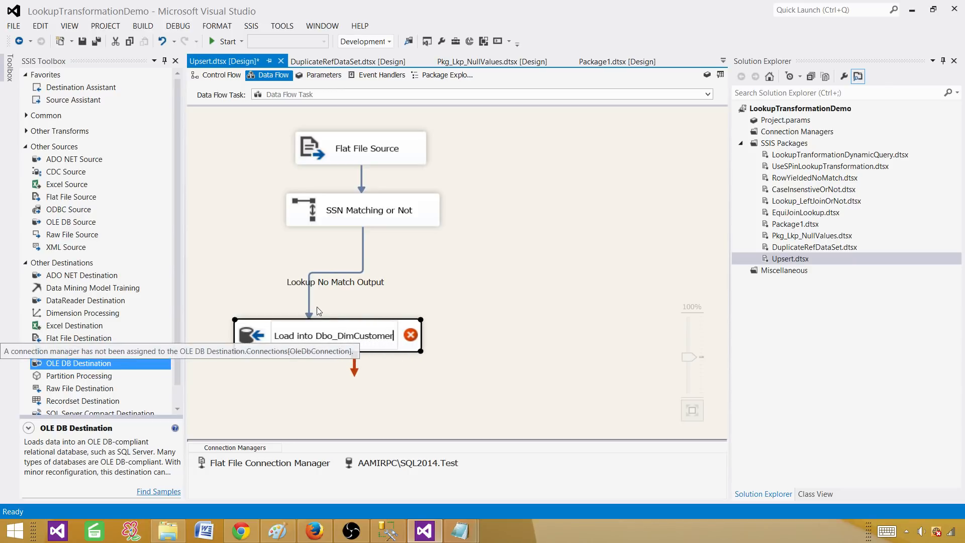
key("Return")
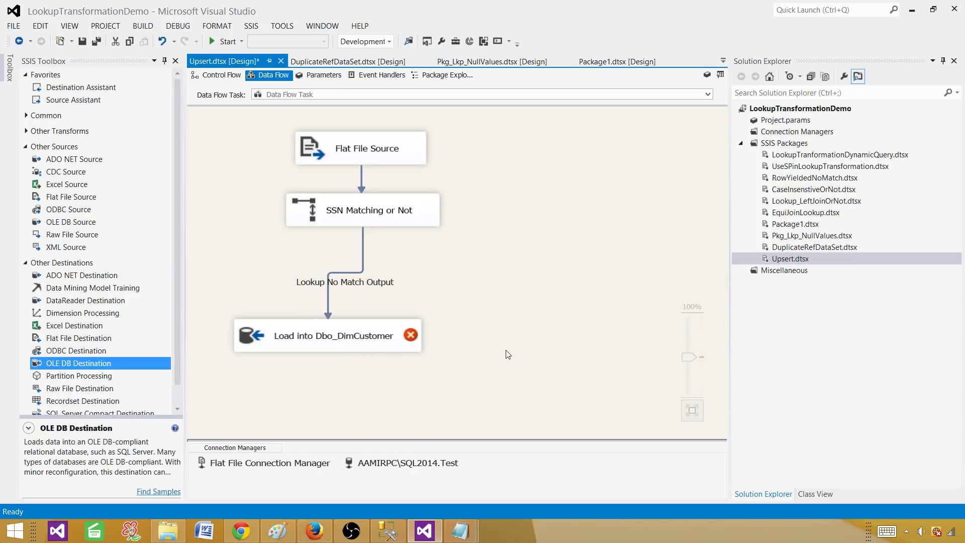
double_click(406, 331)
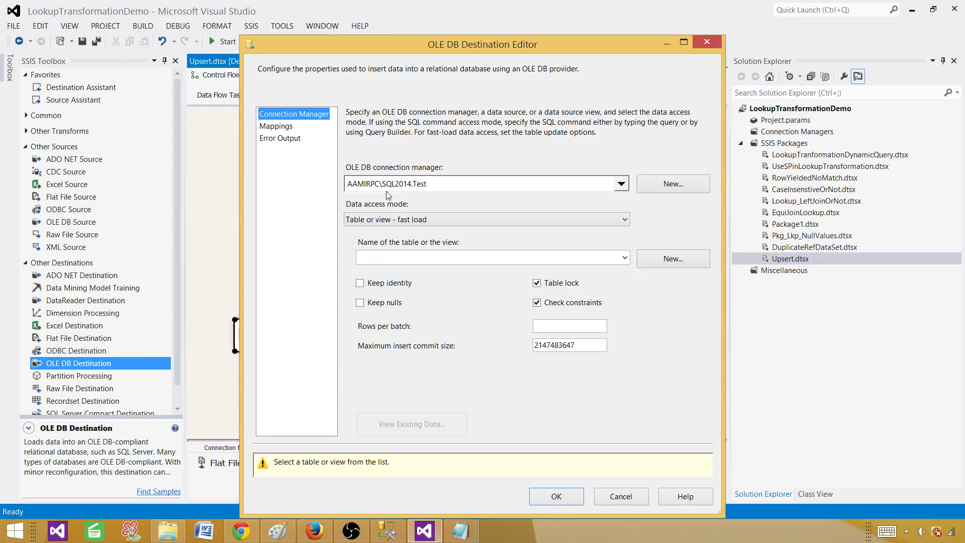
Target the DimCustomer table and check that SSN, FirstName, LastName and Address map to their columns.
left_click(400, 257)
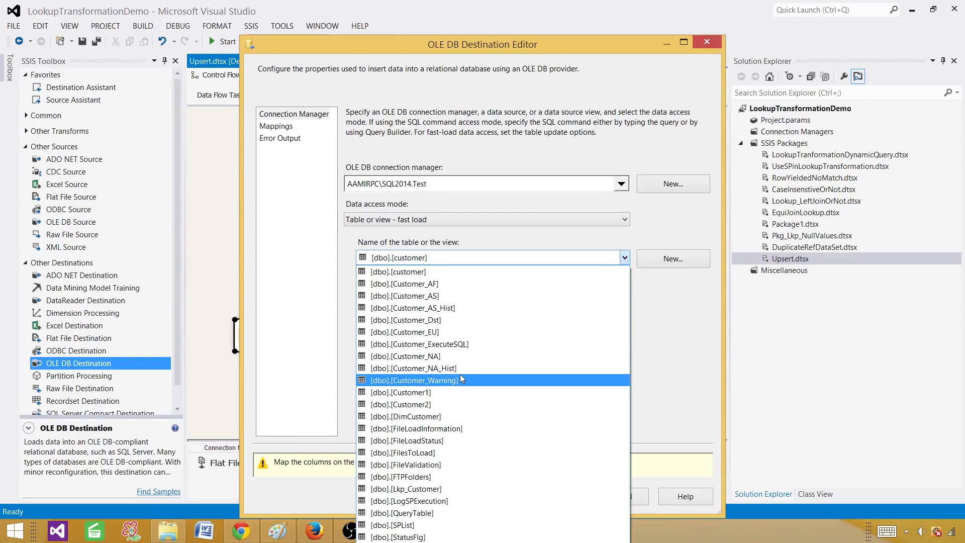
left_click(442, 416)
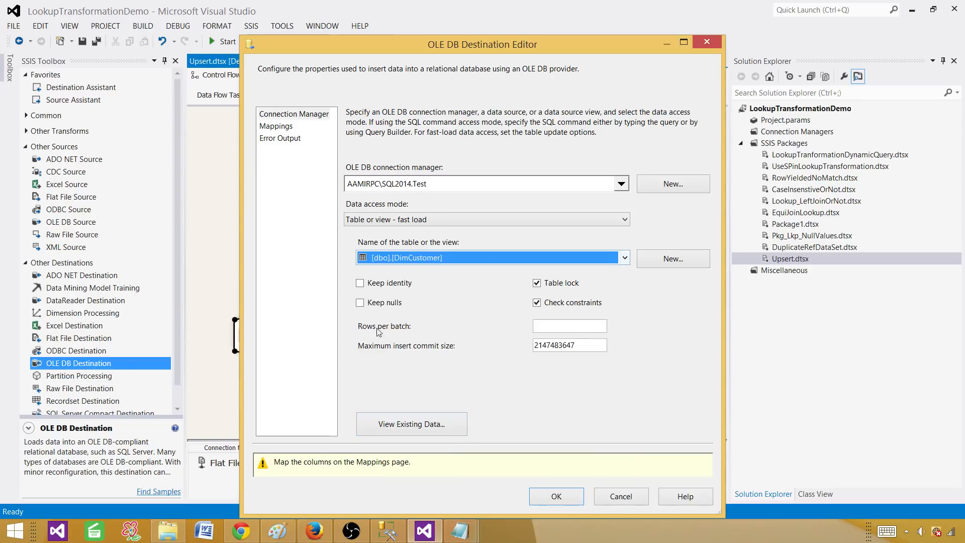
left_click(287, 127)
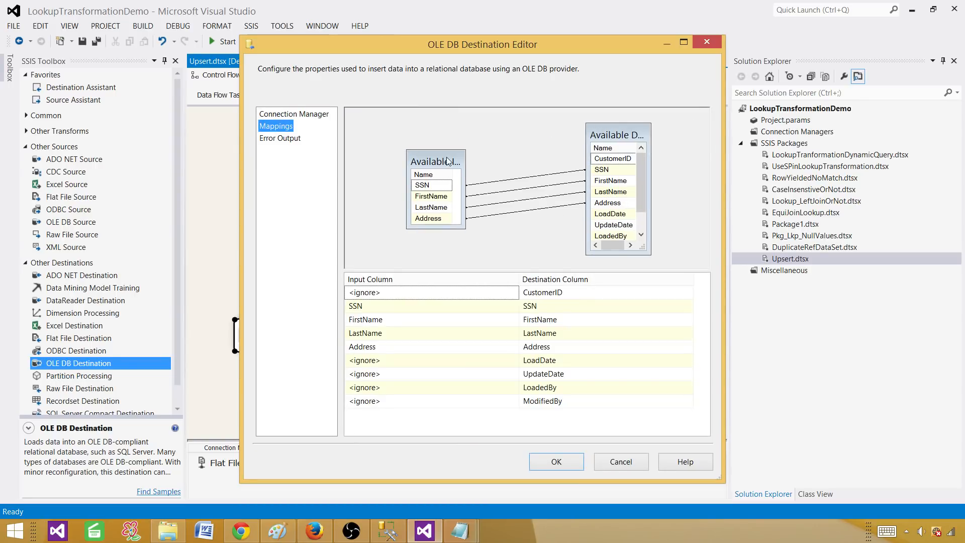
left_click_drag(447, 150, 397, 145)
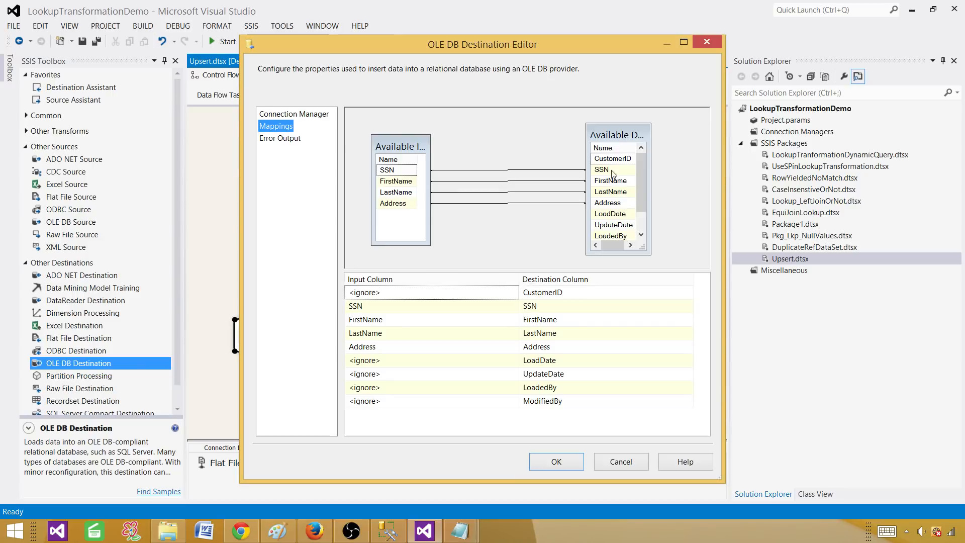
left_click(401, 171)
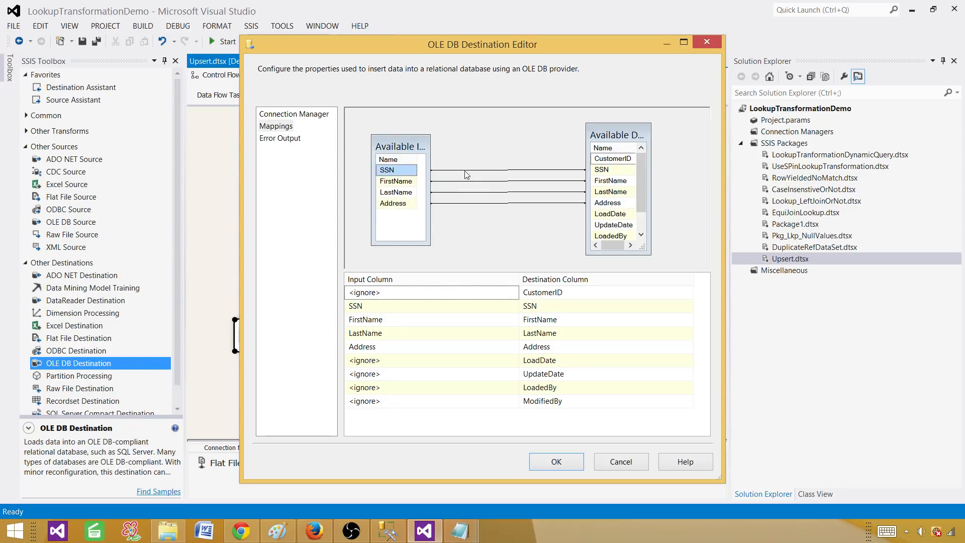
left_click(609, 182)
left_click(611, 193)
left_click(610, 204)
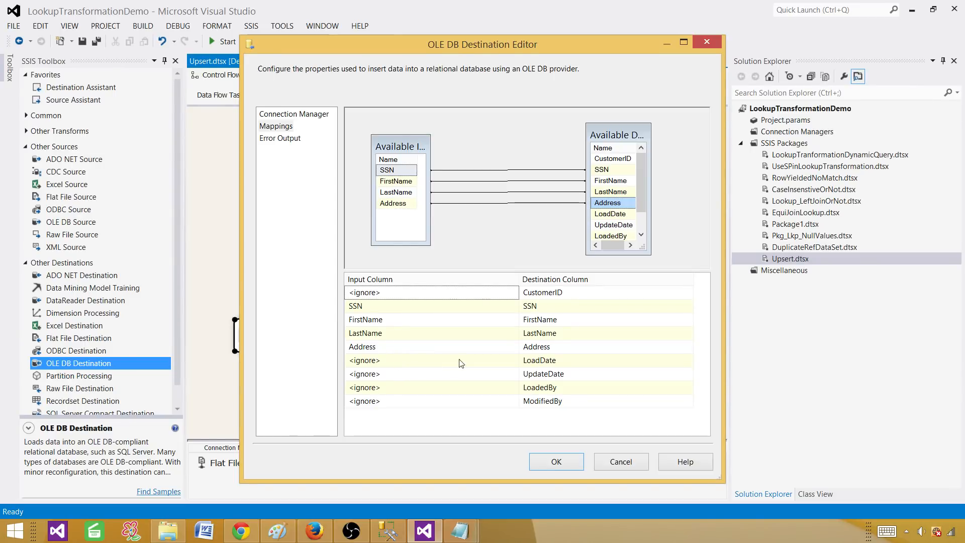
left_click(422, 387)
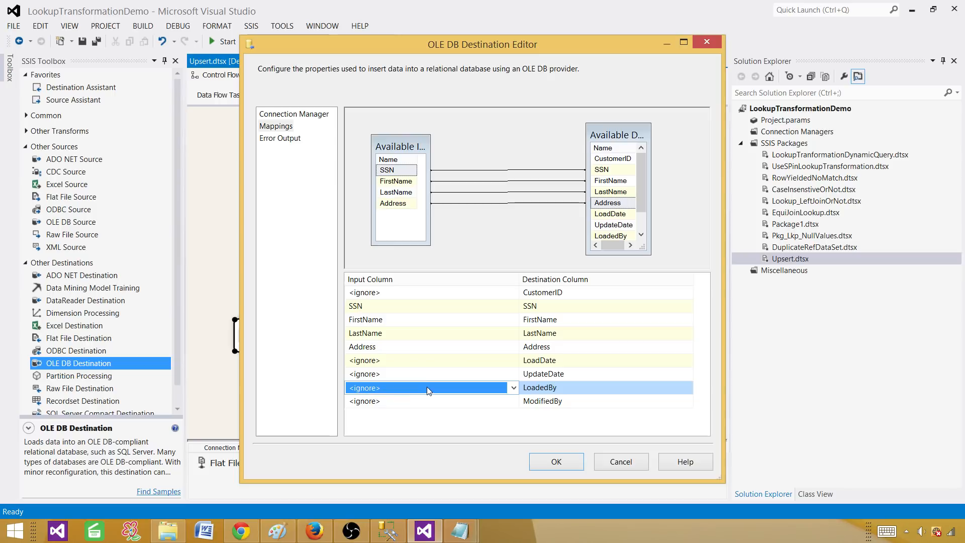
Close the destination editor and delete the direct Lookup No Match Output path.
left_click(464, 300)
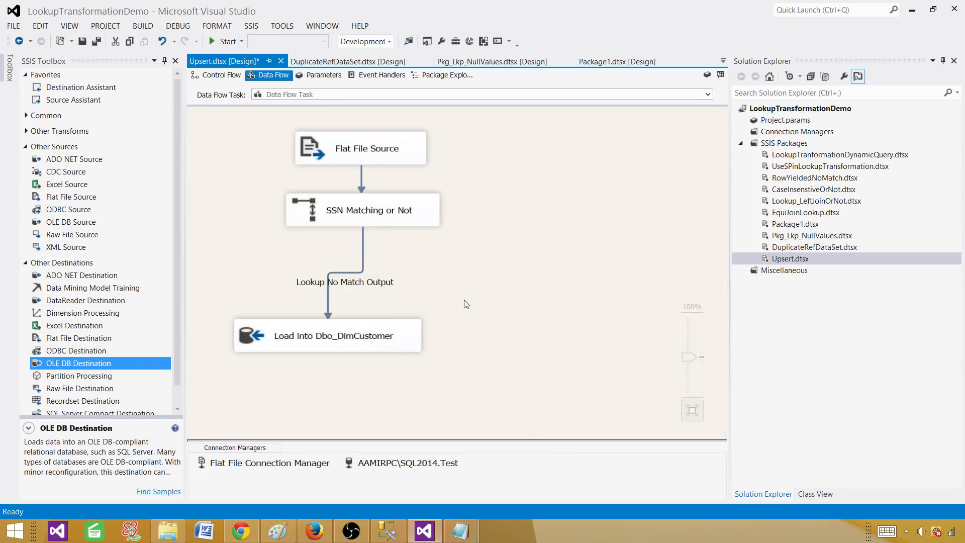
left_click(363, 253)
key("Delete")
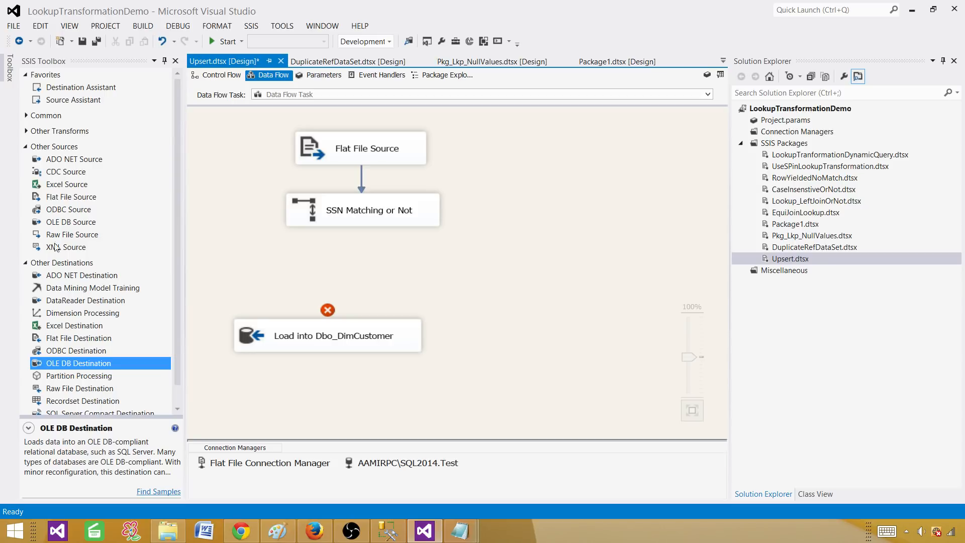
left_click(25, 262)
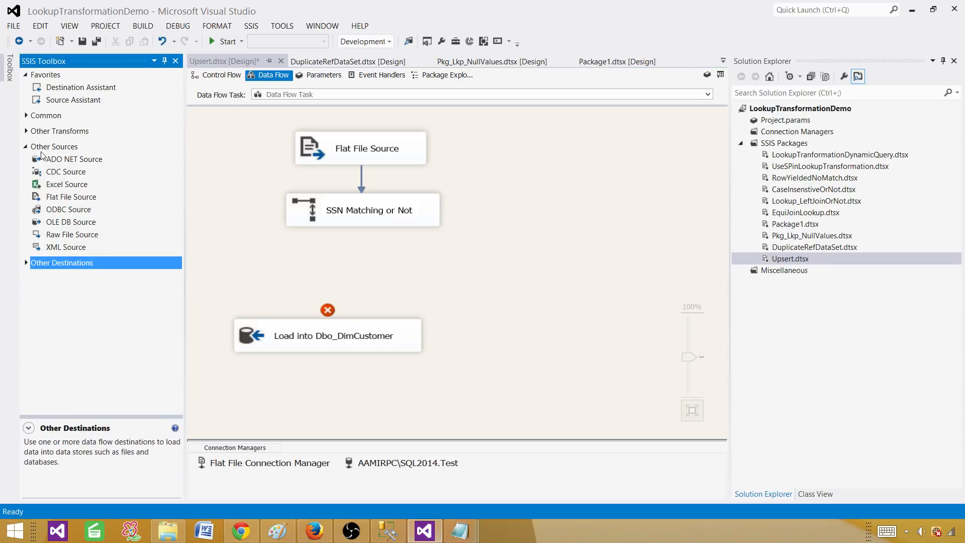
left_click(25, 147)
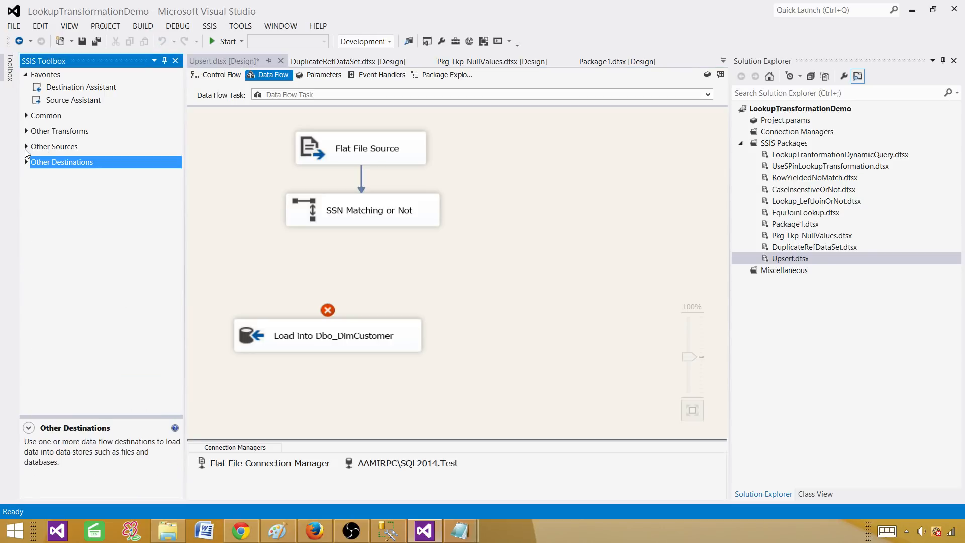
left_click(26, 116)
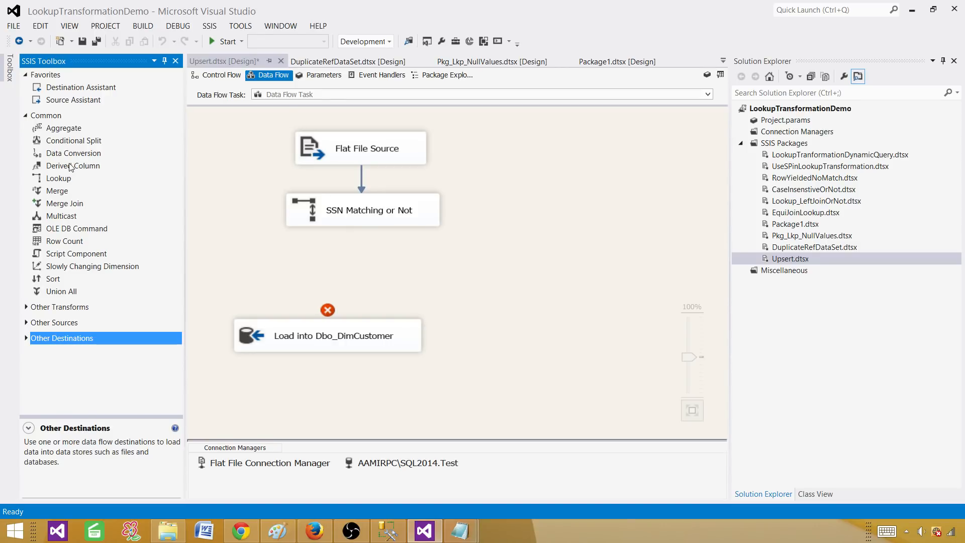
Insert a Derived Column fed by Lookup No Match Output and connect it to Load into Dbo_DimCustomer.
left_click_drag(76, 168, 304, 259)
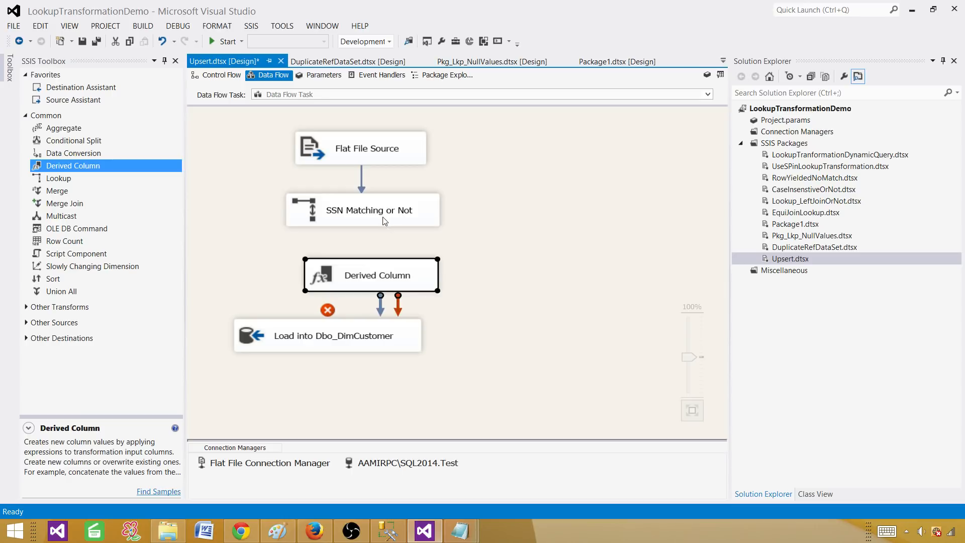
left_click(372, 221)
left_click_drag(369, 277, 370, 277)
left_click(421, 260)
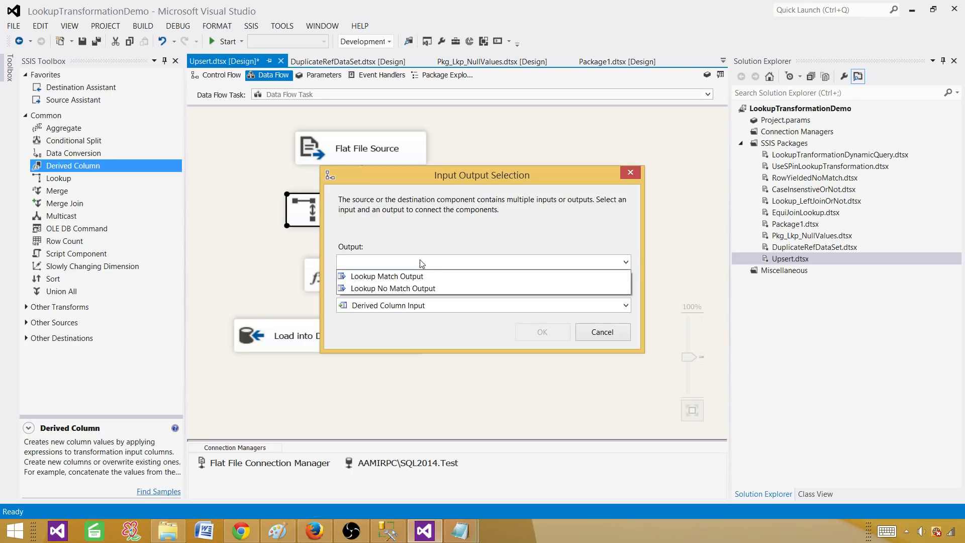
left_click(412, 288)
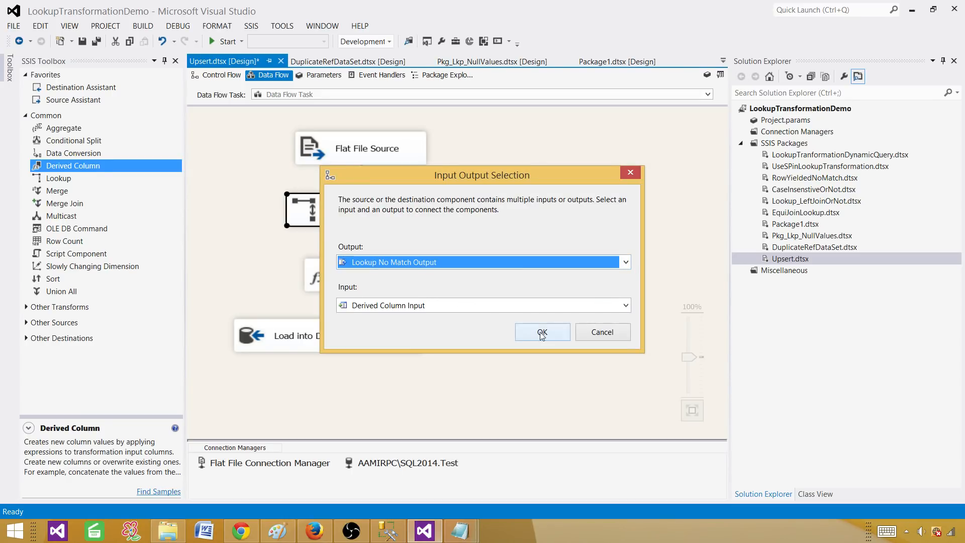
left_click(542, 332)
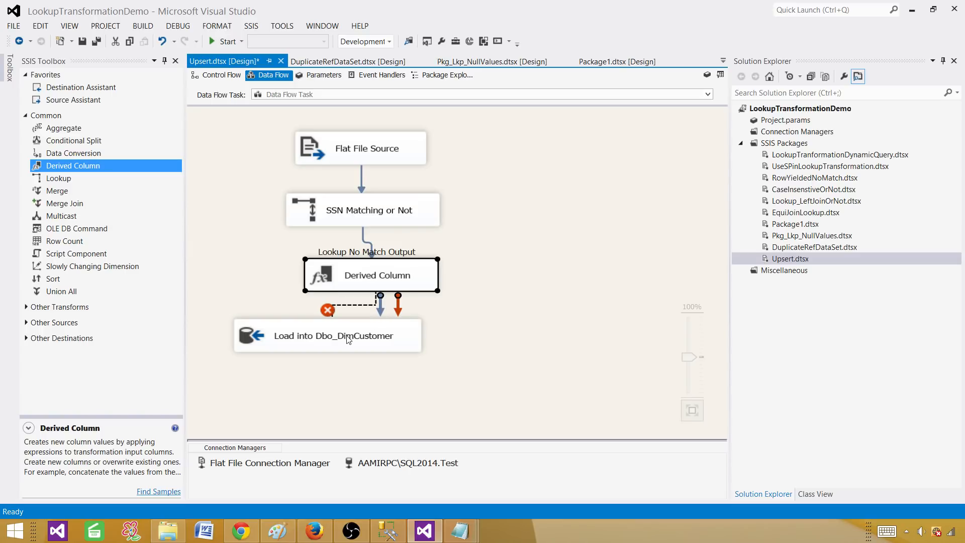
left_click_drag(348, 340, 386, 373)
left_click(426, 302)
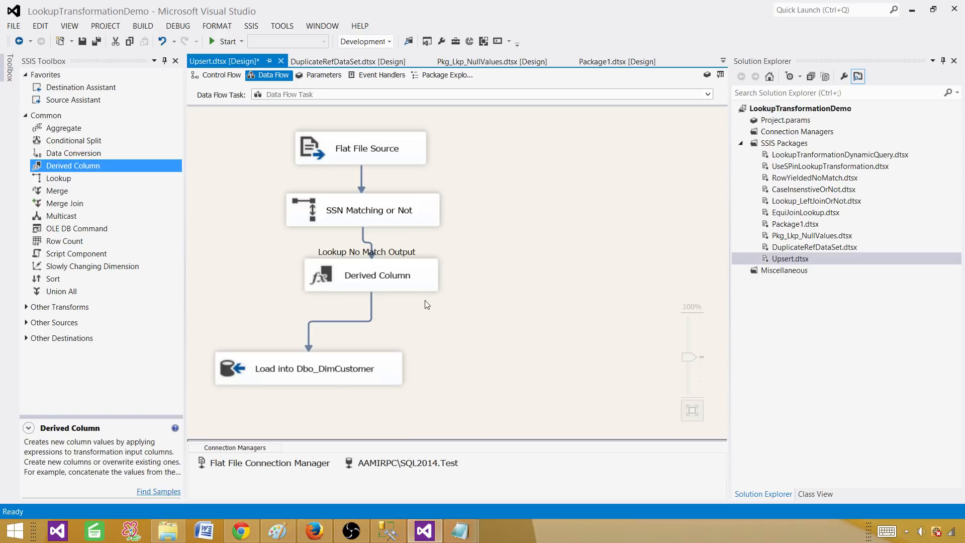
Add a derived column named LoadDate with the expression getdate().
double_click(422, 280)
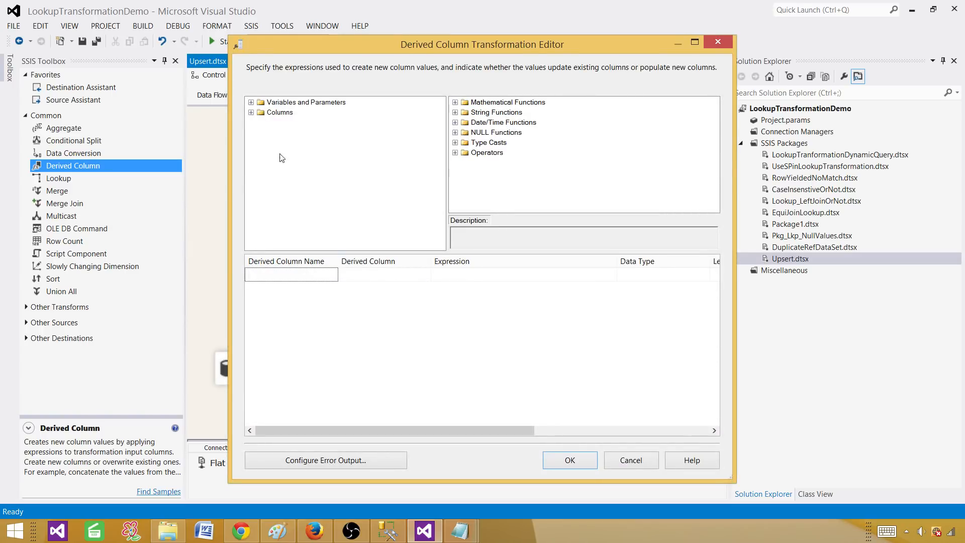
left_click(471, 275)
type("g")
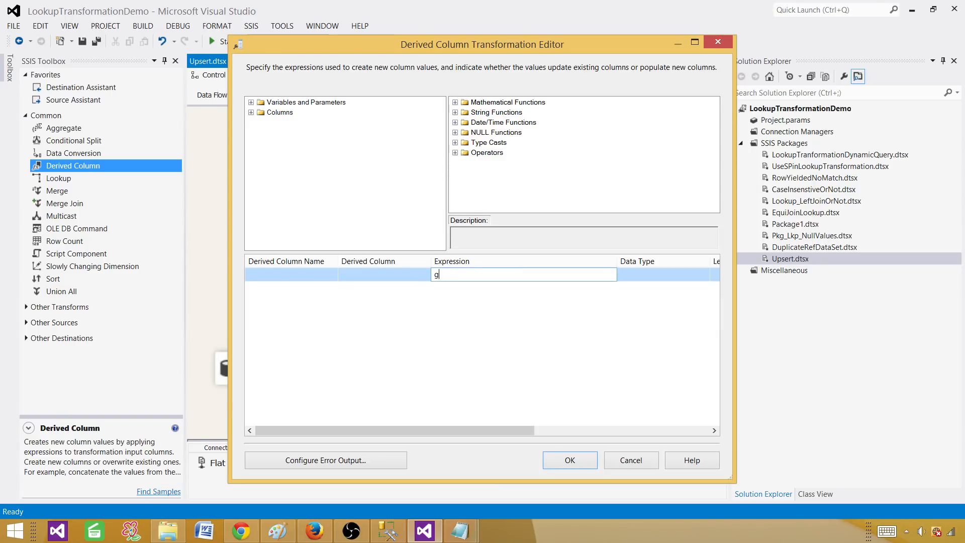
type("etdate()")
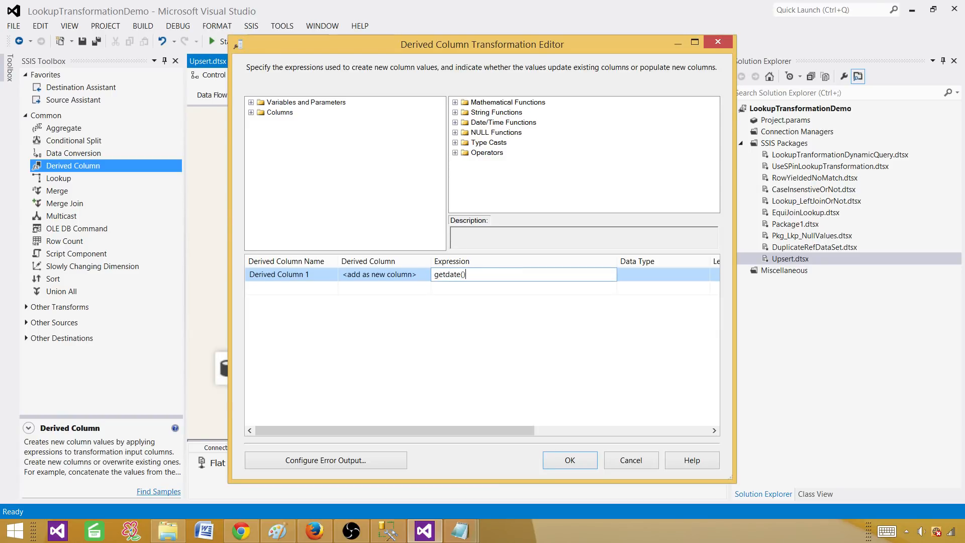
key("Return")
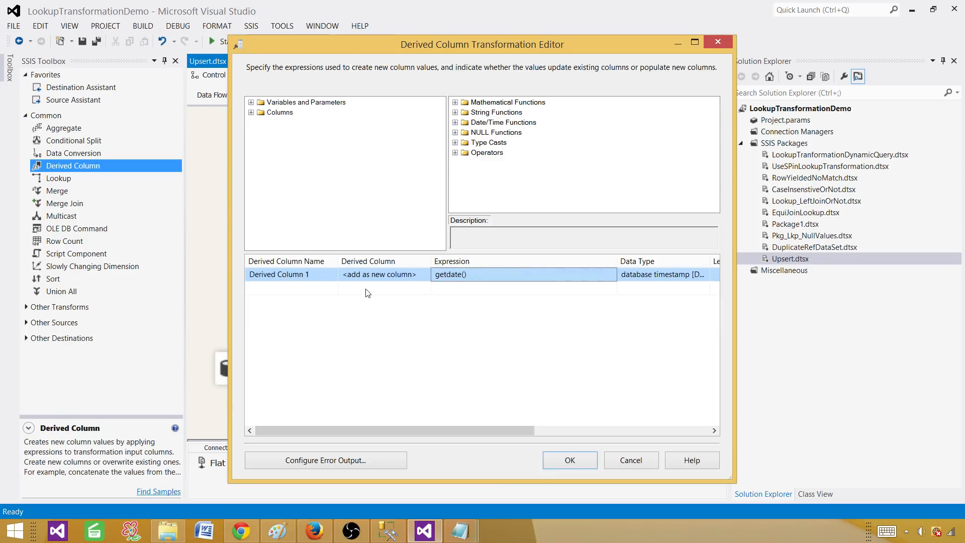
left_click(298, 274)
left_click_drag(309, 274, 241, 276)
type("LoadDate")
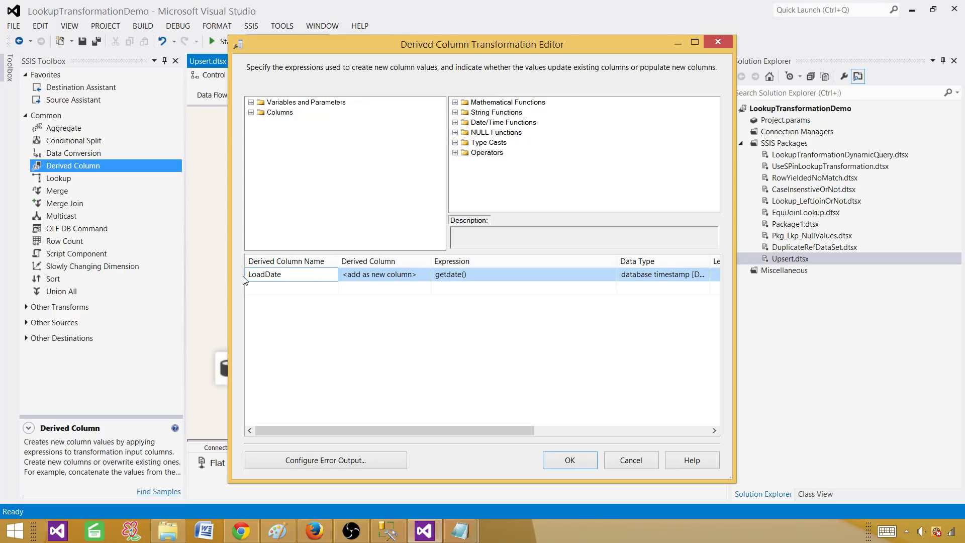
left_click(423, 371)
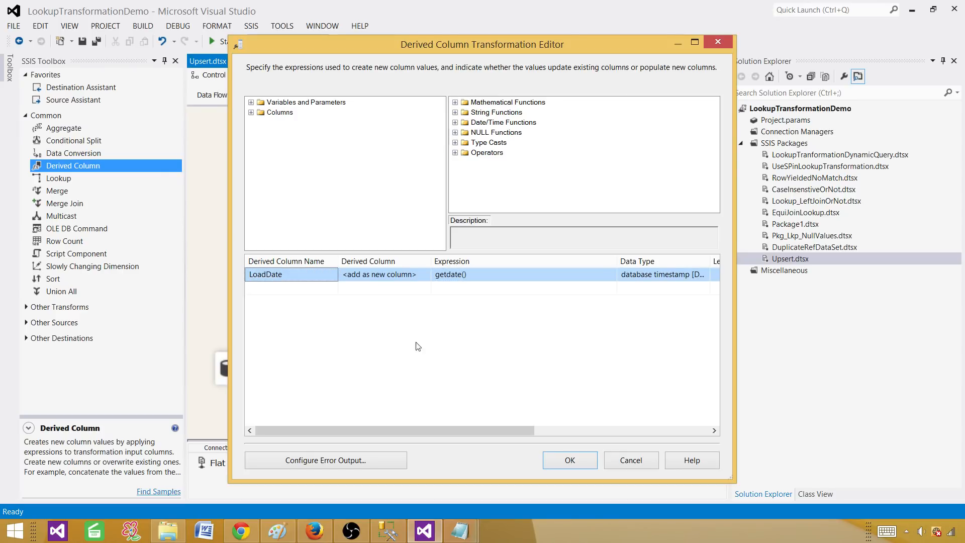
Add a second derived column named LoadBy using the System::UserName variable.
left_click(251, 113)
left_click(251, 113)
left_click(251, 102)
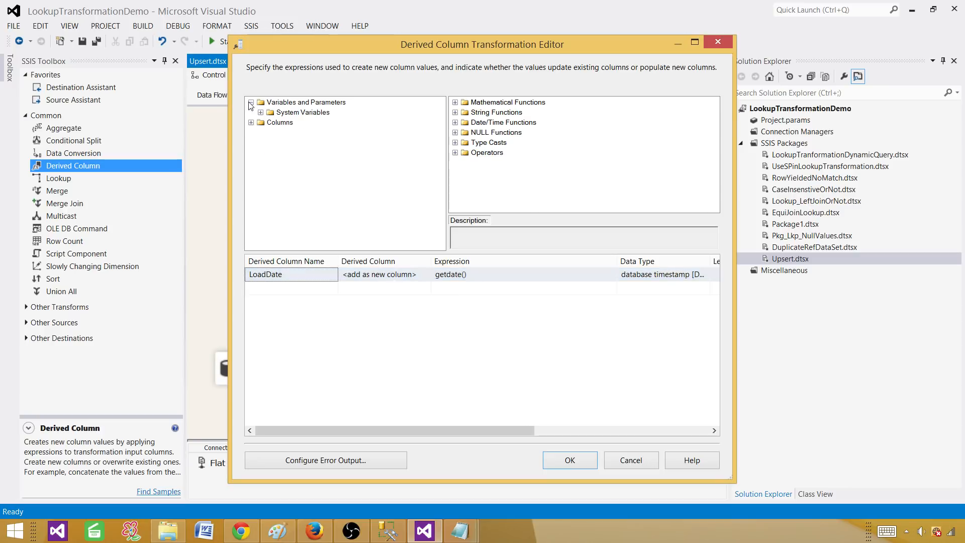
left_click(260, 112)
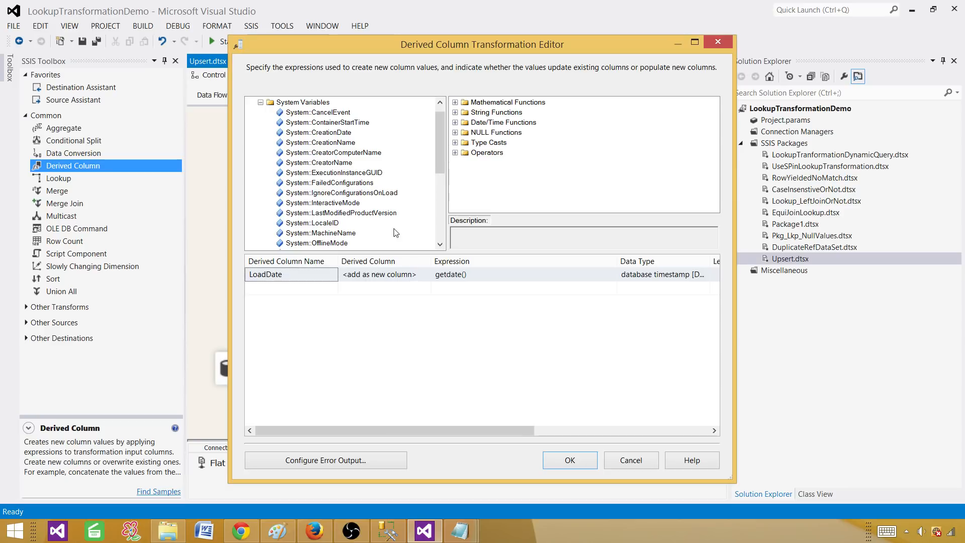
left_click_drag(437, 132, 437, 184)
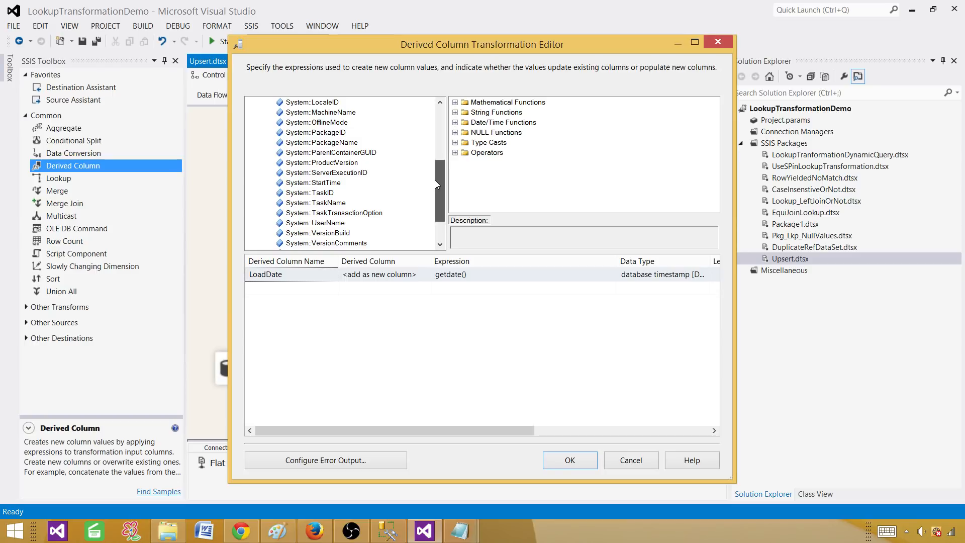
left_click(460, 287)
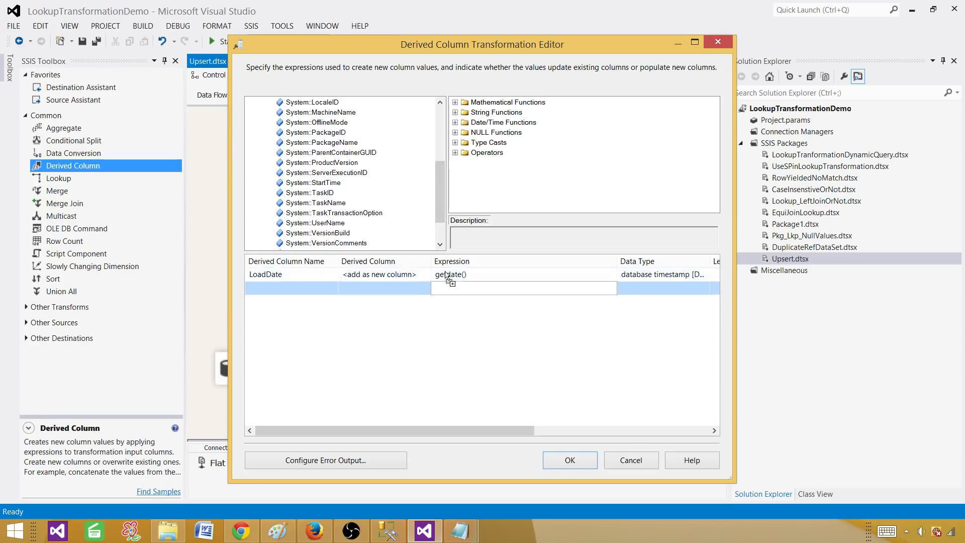
left_click_drag(463, 297, 465, 298)
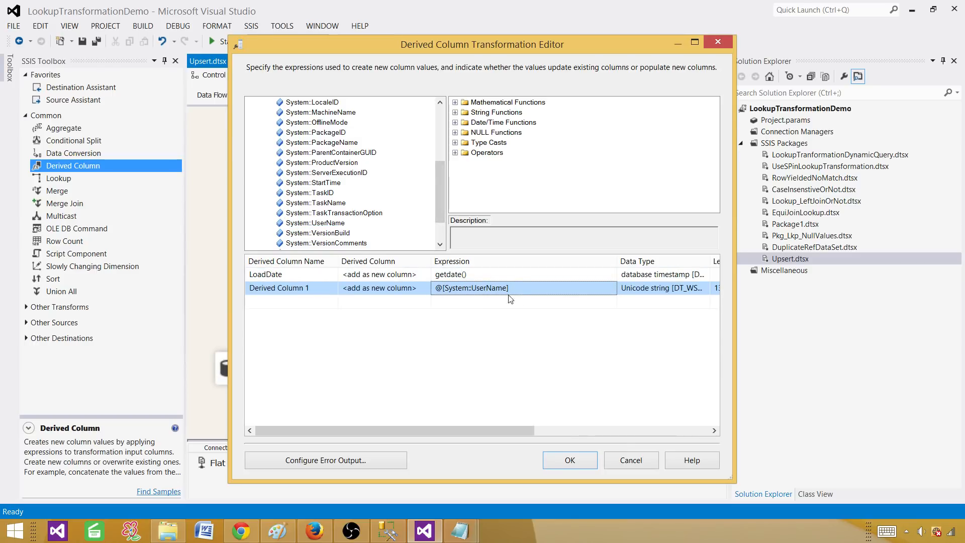
left_click(303, 290)
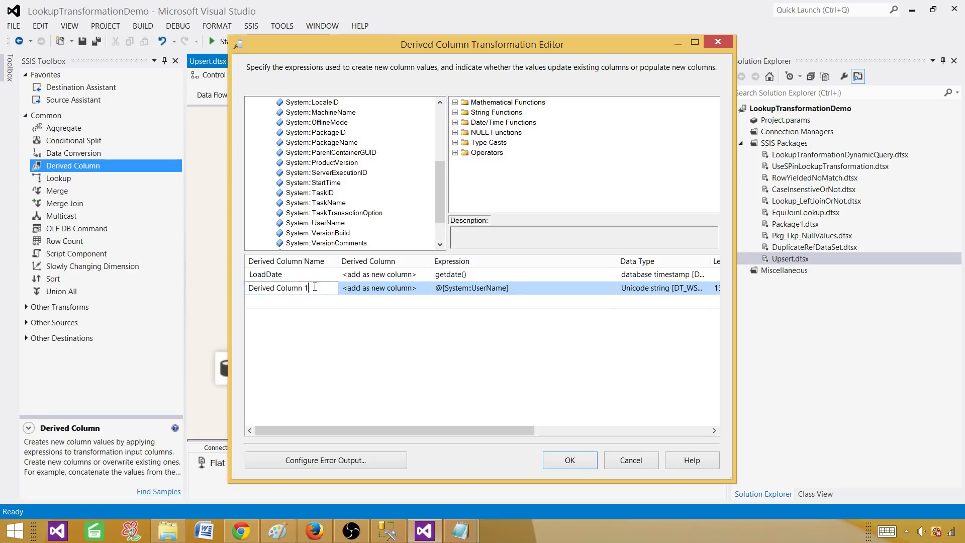
type("LoadBy")
left_click(482, 361)
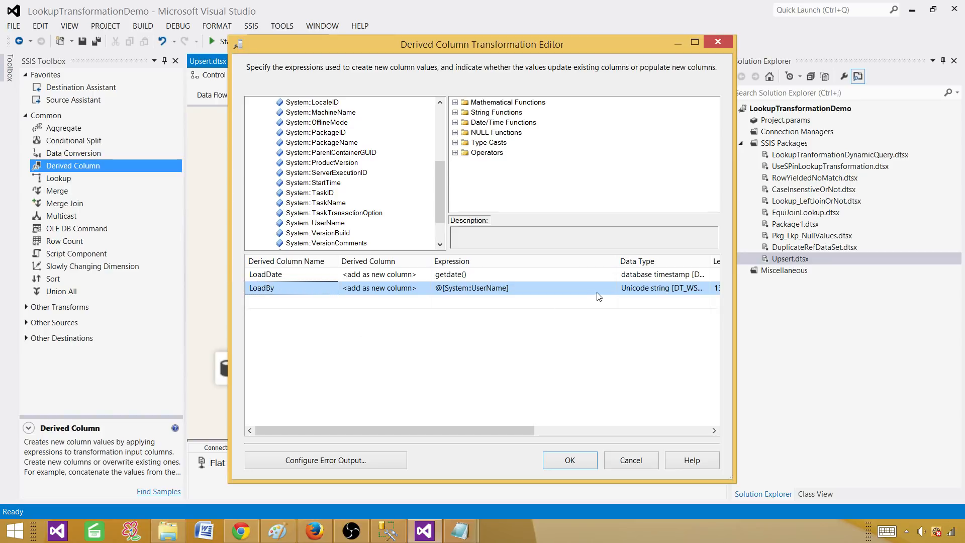
Cast LoadBy's expression with (DT_STR,50,1252) and confirm the Derived Column editor.
left_click(452, 287)
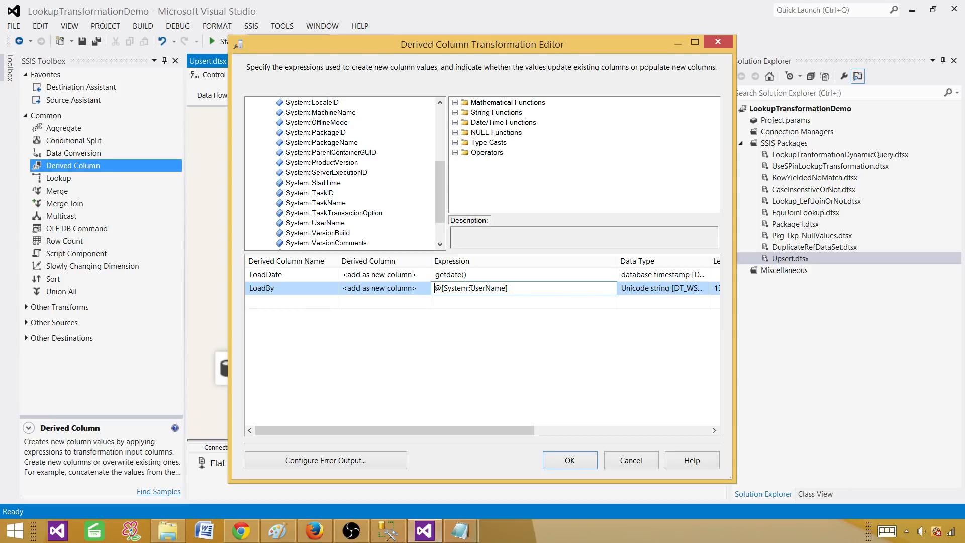
type("(DT_STR,")
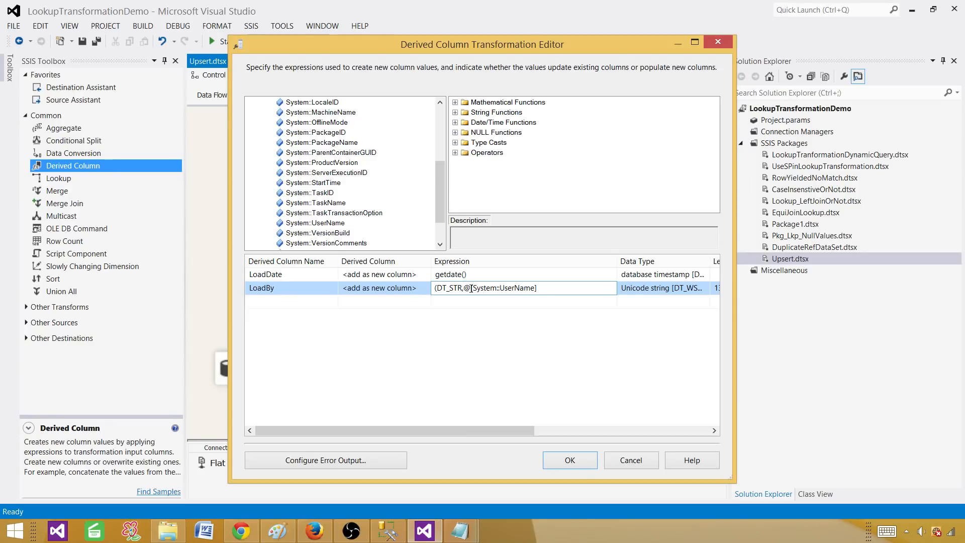
type("50,1252)")
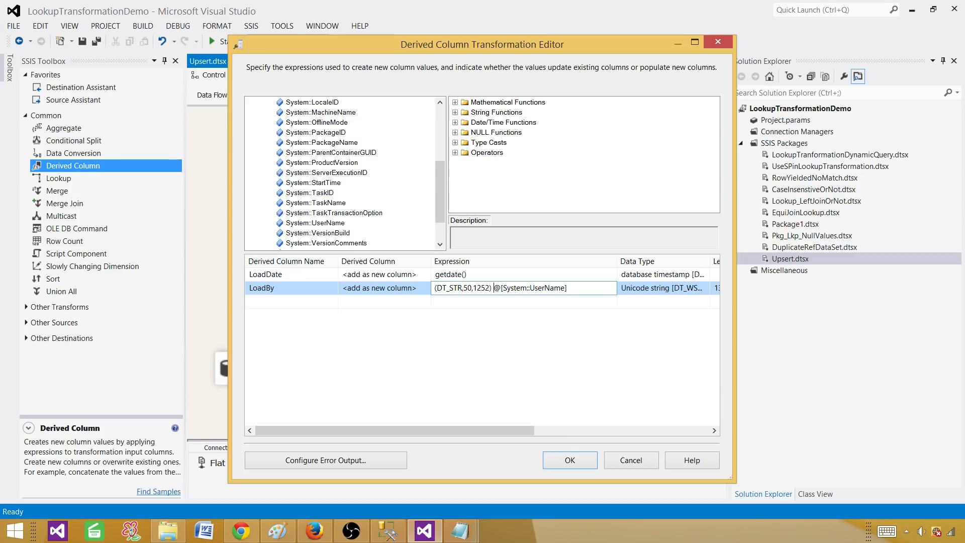
left_click(532, 356)
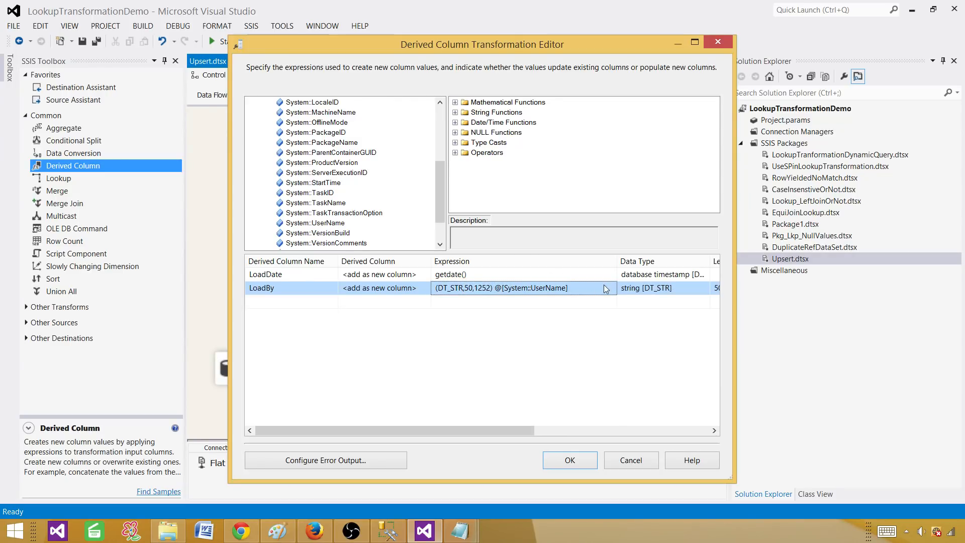
left_click(499, 291)
left_click_drag(494, 288, 434, 288)
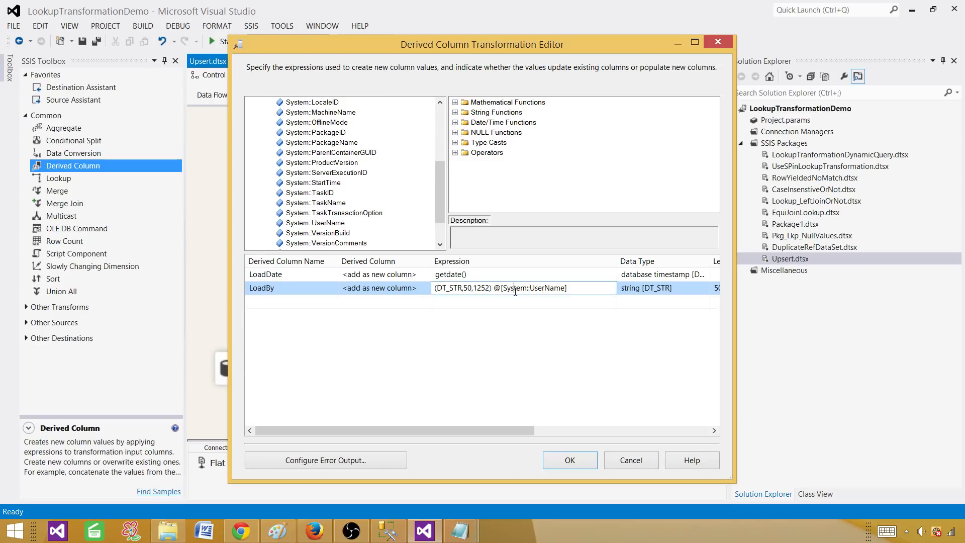
left_click(570, 460)
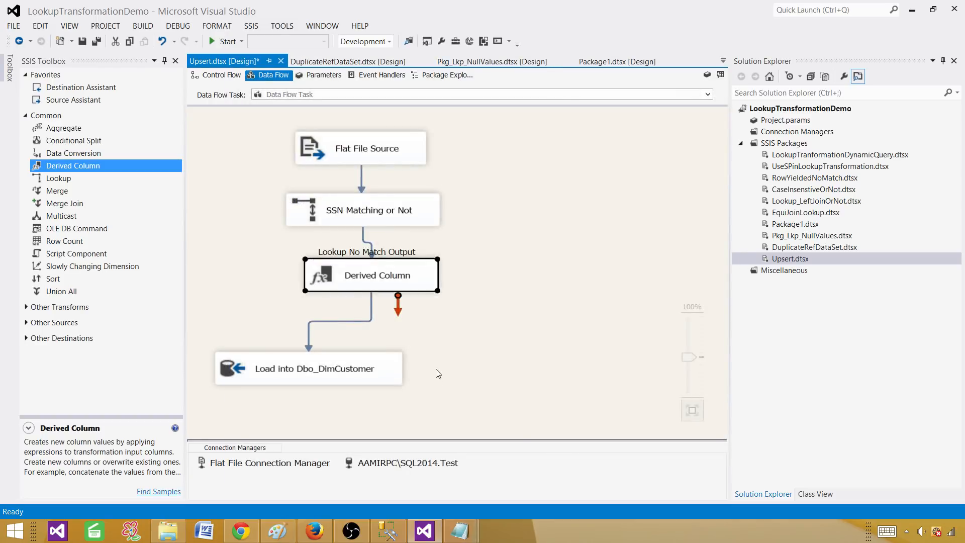
Map the LoadDate input to the LoadDate column and LoadBy to LoadedBy, then confirm.
double_click(390, 357)
left_click(276, 128)
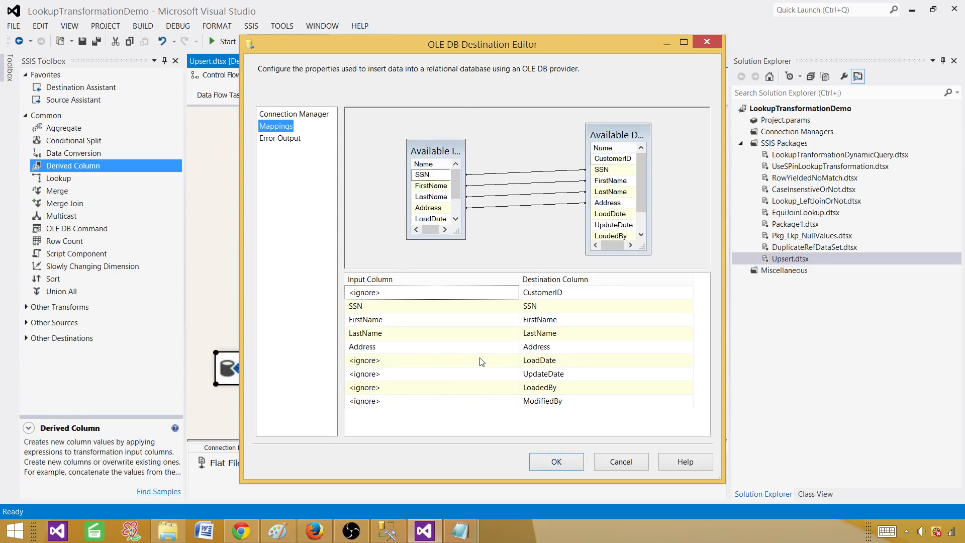
left_click(480, 360)
left_click(479, 360)
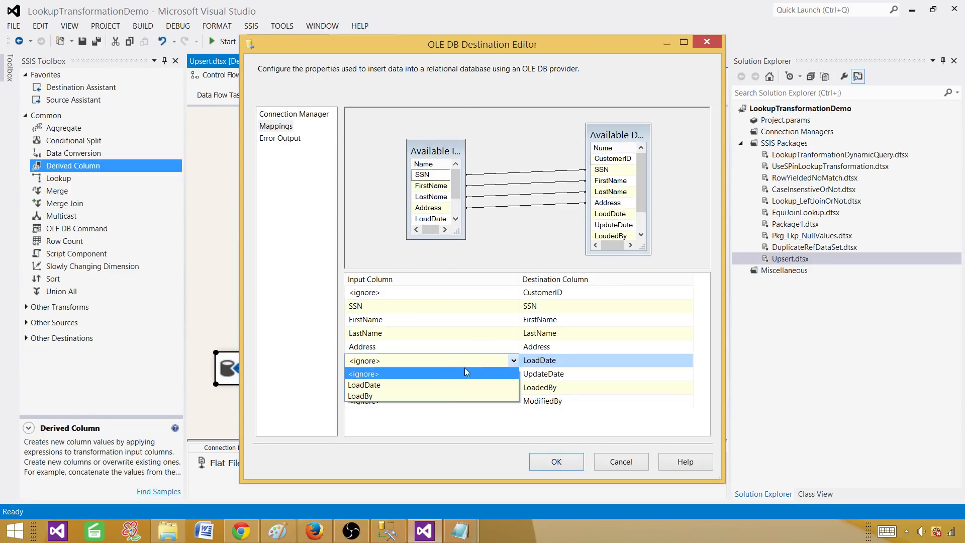
left_click(423, 385)
left_click(491, 391)
left_click(492, 391)
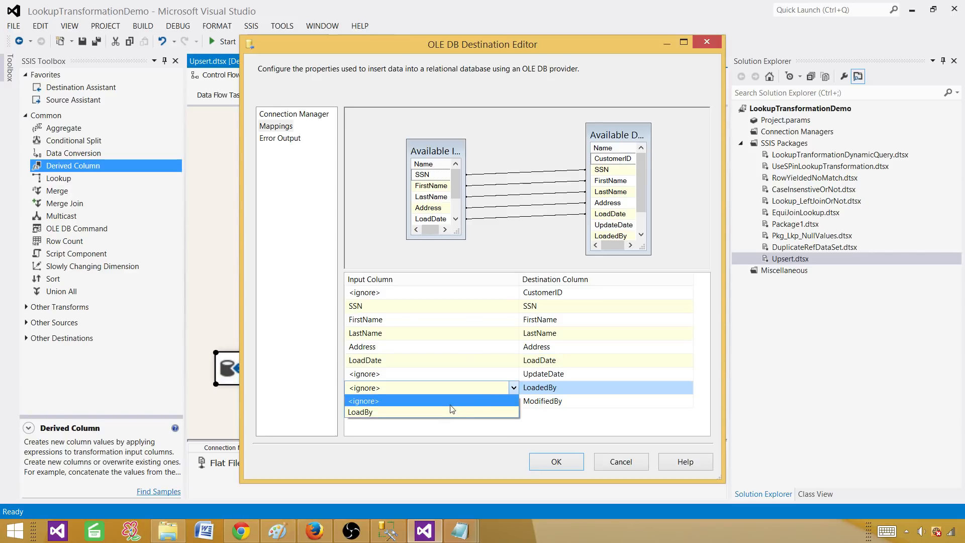
left_click(450, 411)
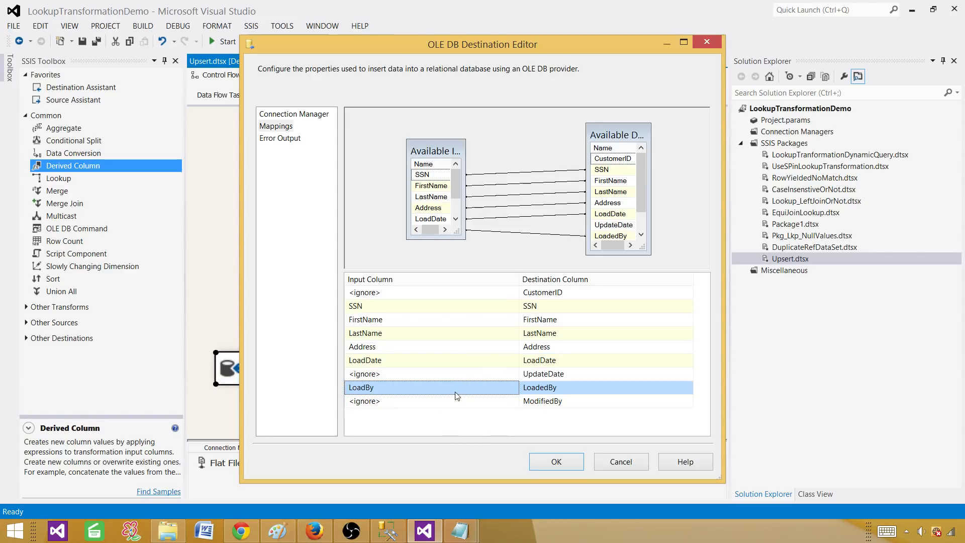
left_click(552, 462)
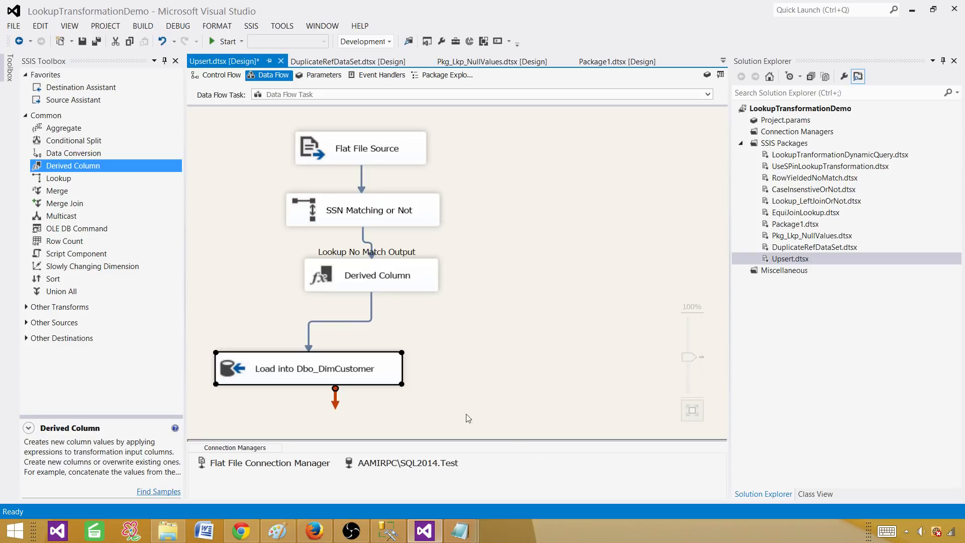
Tidy the layout by moving Load into Dbo_DimCustomer and widening the Derived Column box.
left_click_drag(360, 381, 369, 360)
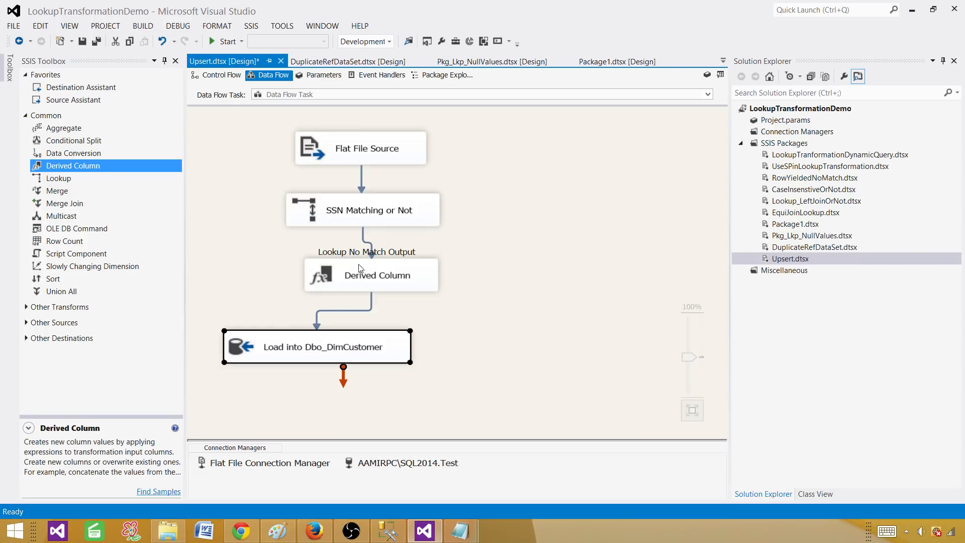
left_click(308, 277)
left_click_drag(308, 278, 285, 278)
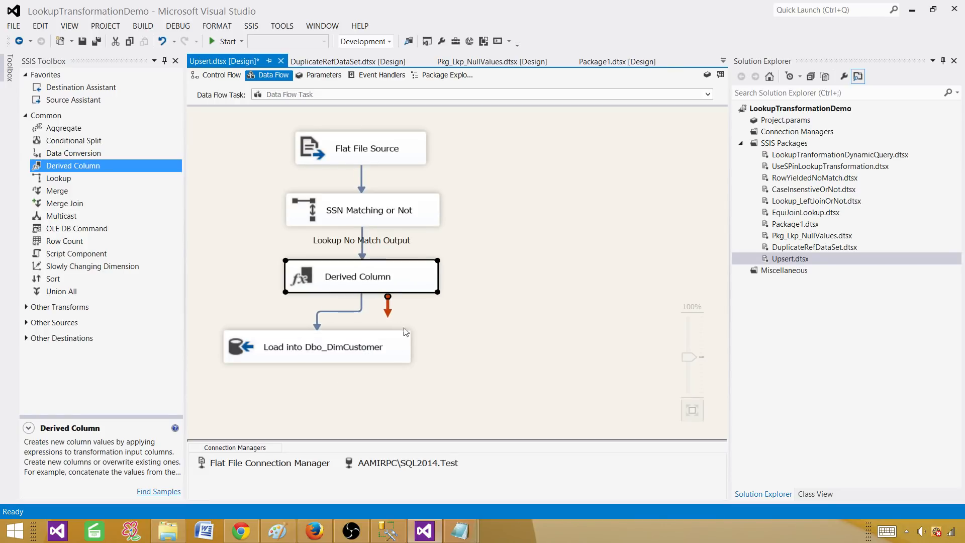
left_click(470, 339)
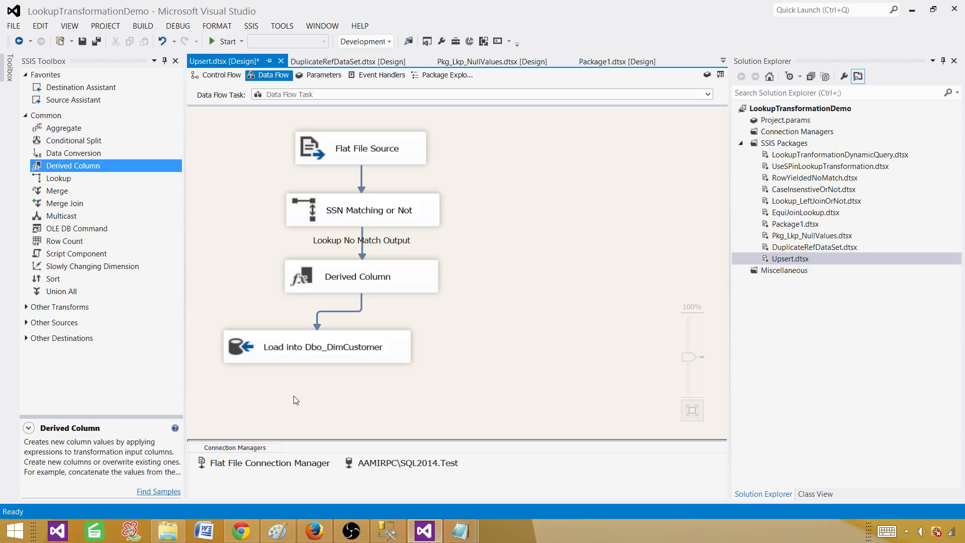
left_click(403, 213)
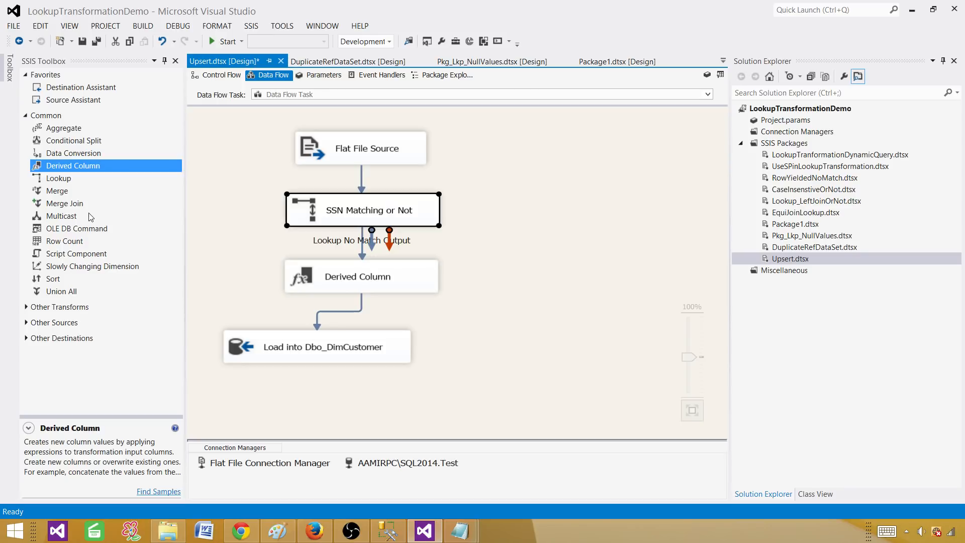
Add a new Lookup fed by SSN Matching or Not's Lookup Match Output, then switch to Management Studio.
left_click_drag(66, 179, 537, 246)
left_click(394, 219)
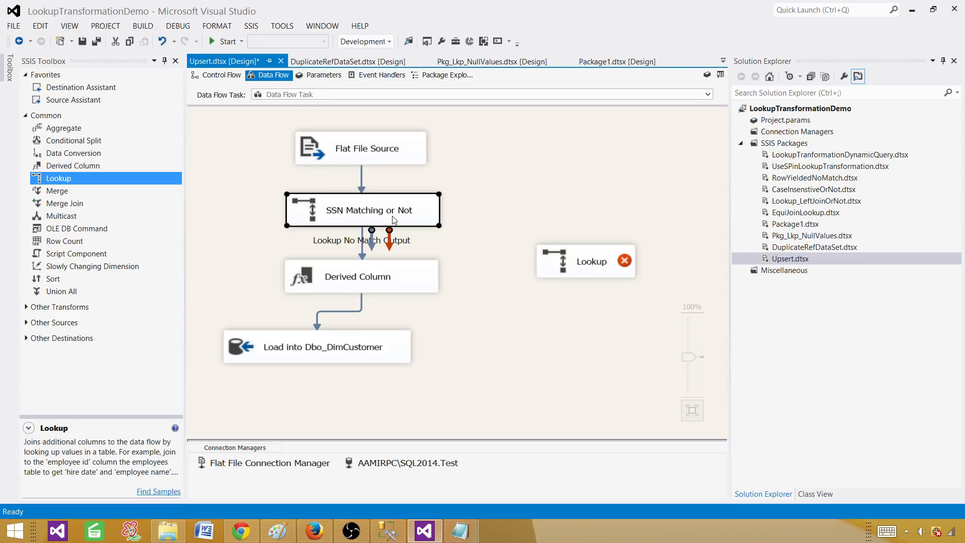
left_click_drag(370, 245, 559, 265)
left_click(617, 223)
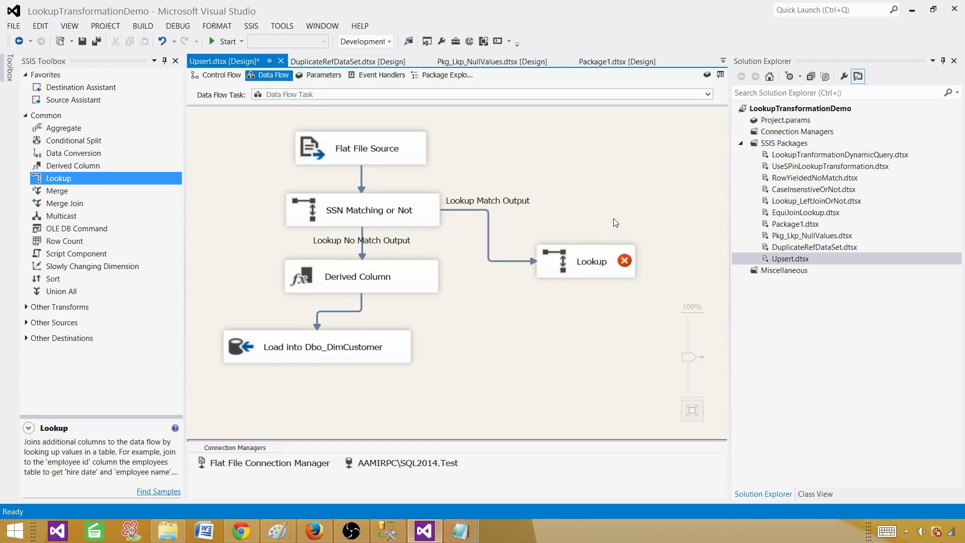
left_click(388, 530)
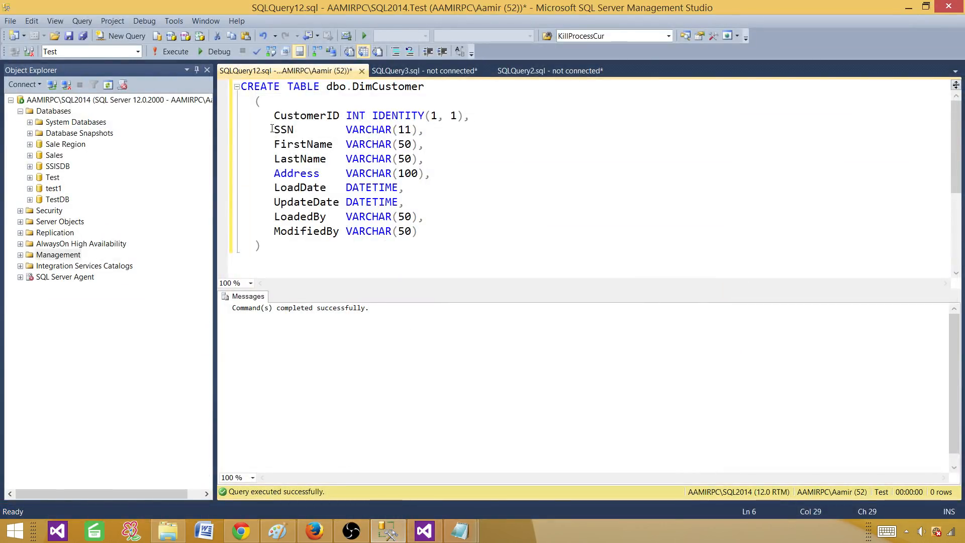
left_click_drag(267, 130, 409, 190)
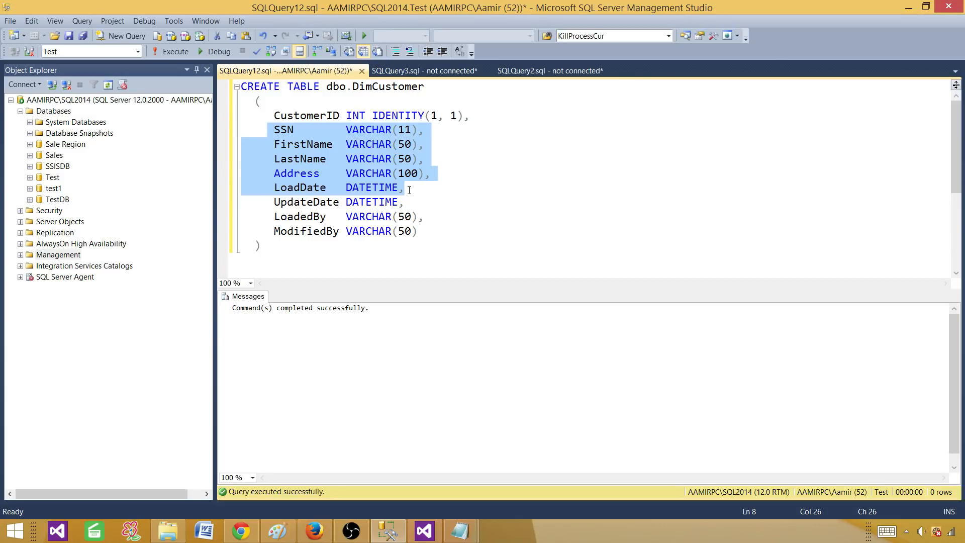
left_click(431, 192)
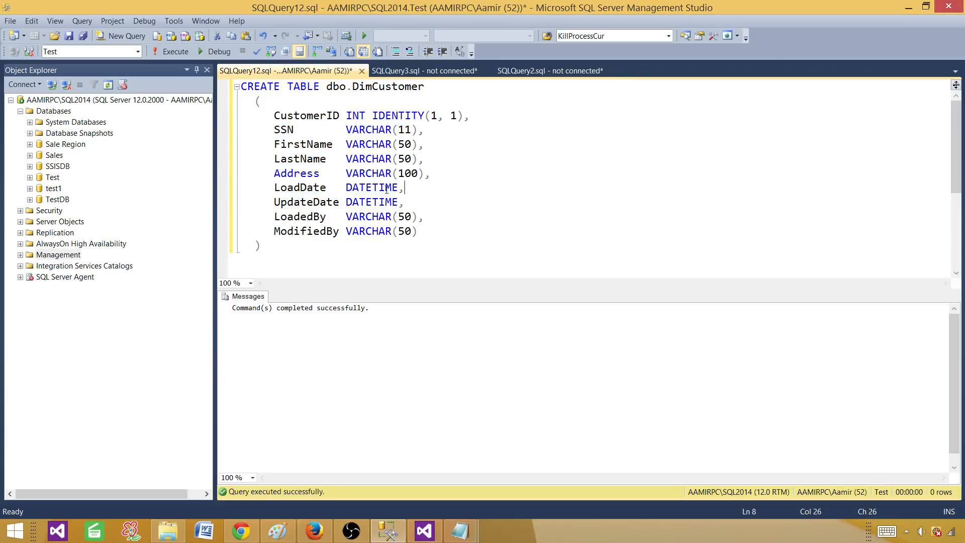
double_click(298, 173)
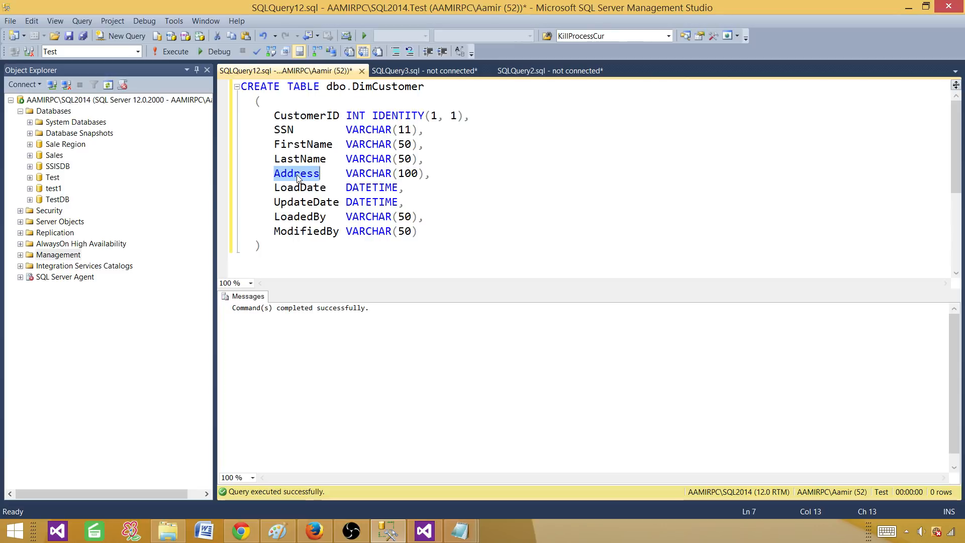
double_click(305, 159)
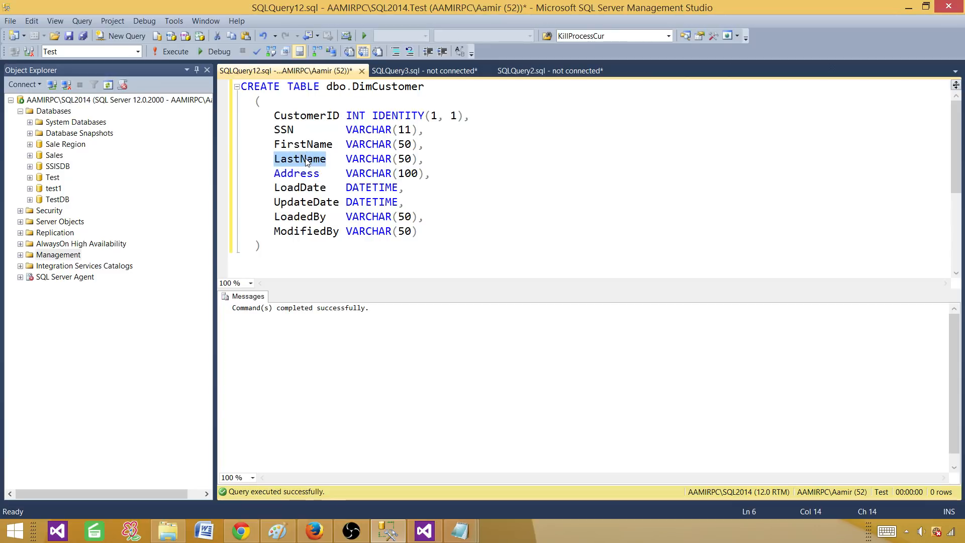
double_click(304, 145)
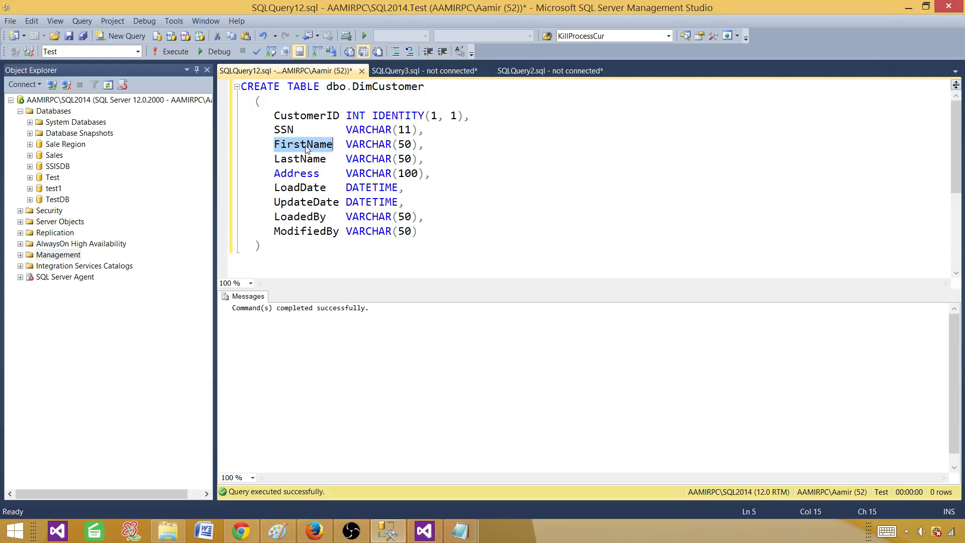
left_click(565, 202)
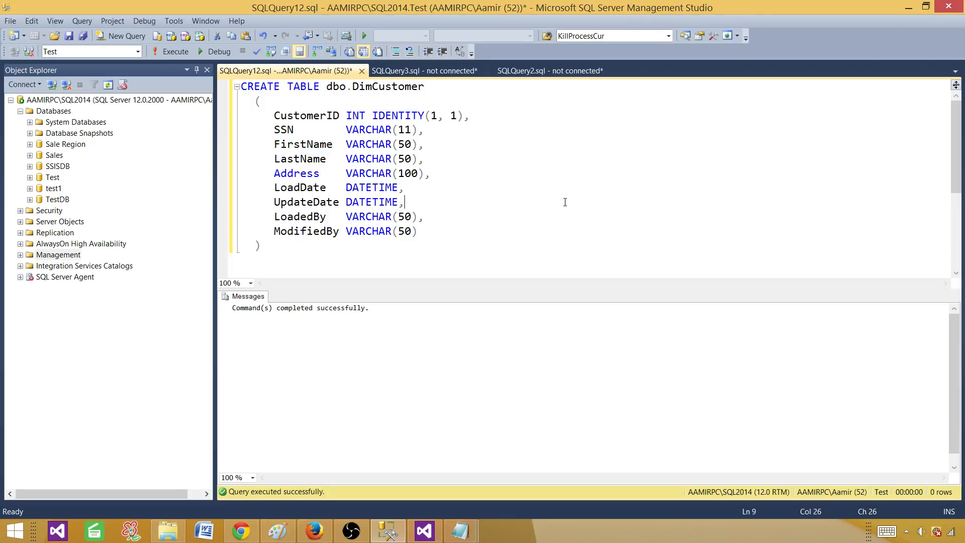
Set the second Lookup to redirect rows with no matching entries to the no match output.
left_click(426, 530)
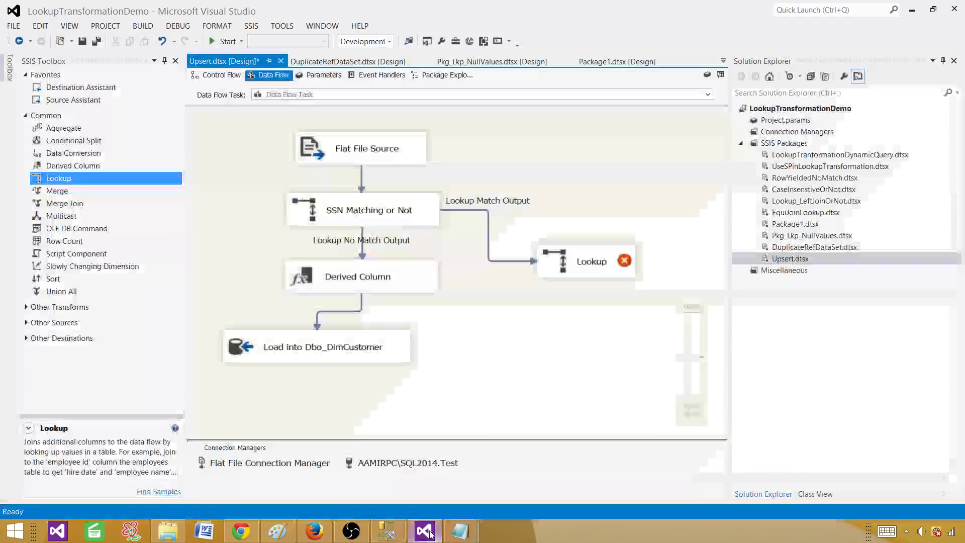
double_click(607, 258)
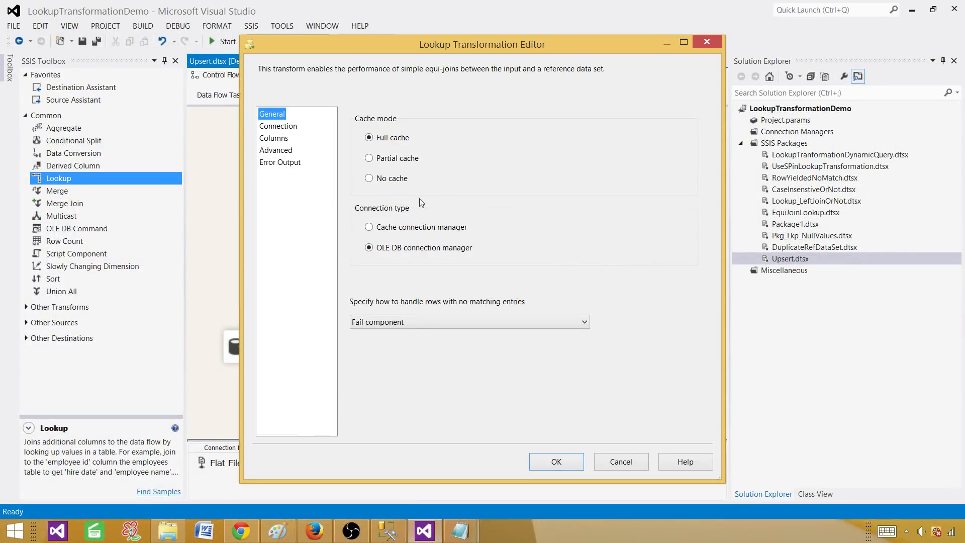
left_click(389, 323)
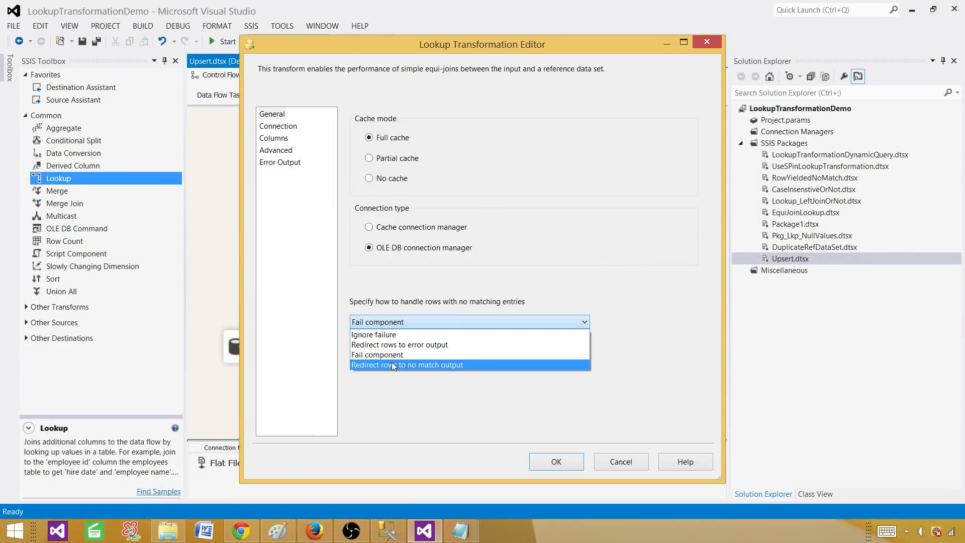
left_click(435, 364)
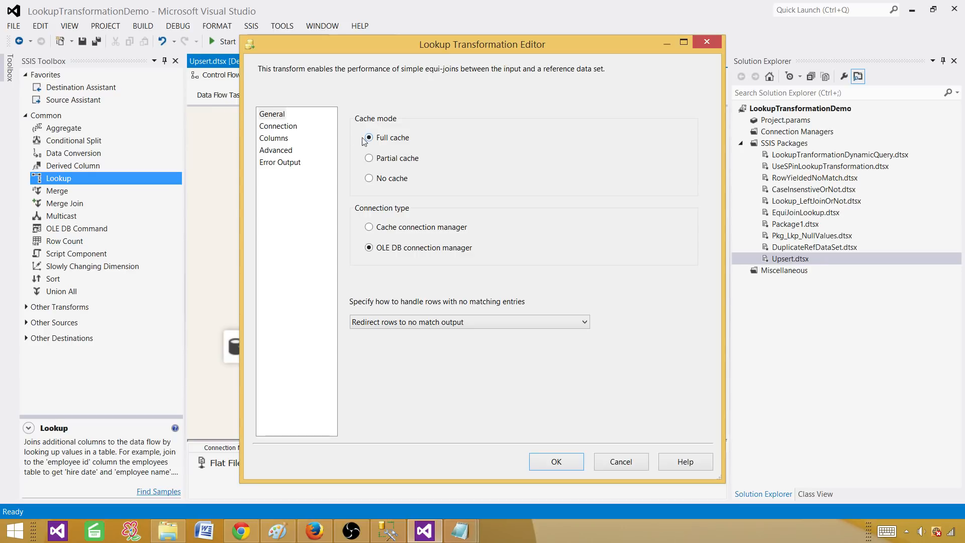
left_click(291, 129)
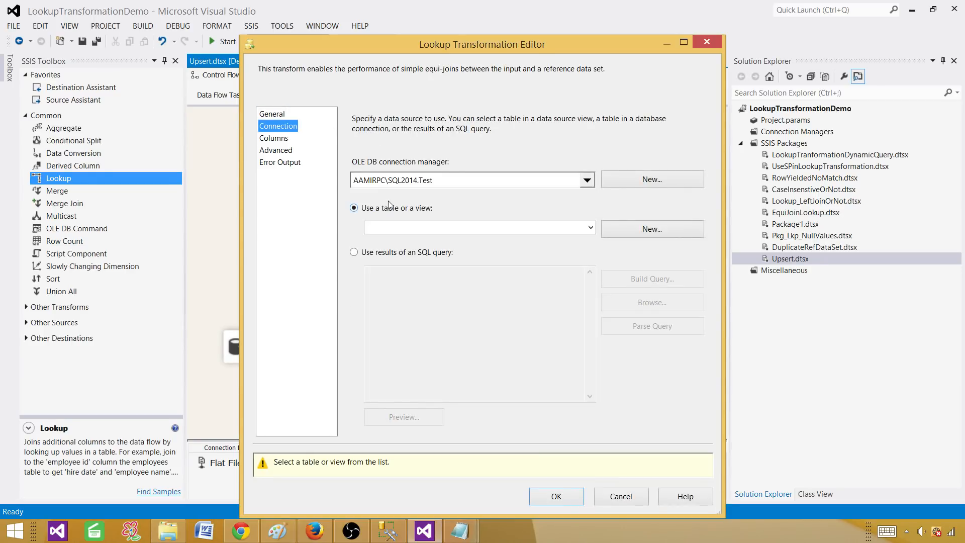
Start the Lookup's SQL query with 'Select SSN' and copy the FirstName column name from Management Studio.
left_click(360, 252)
type("Se")
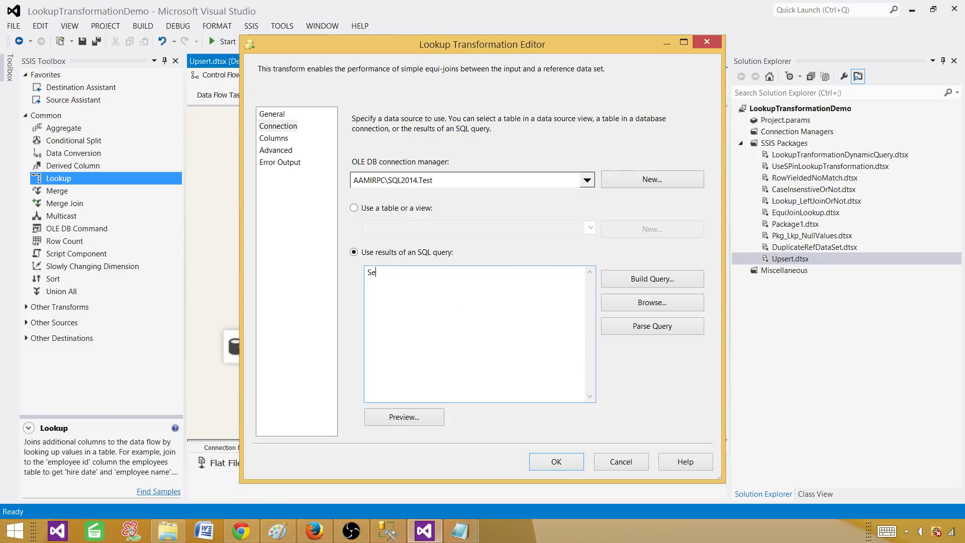
type("lect SSN")
key("BackSpace")
key("BackSpace")
type("SSN")
left_click(388, 531)
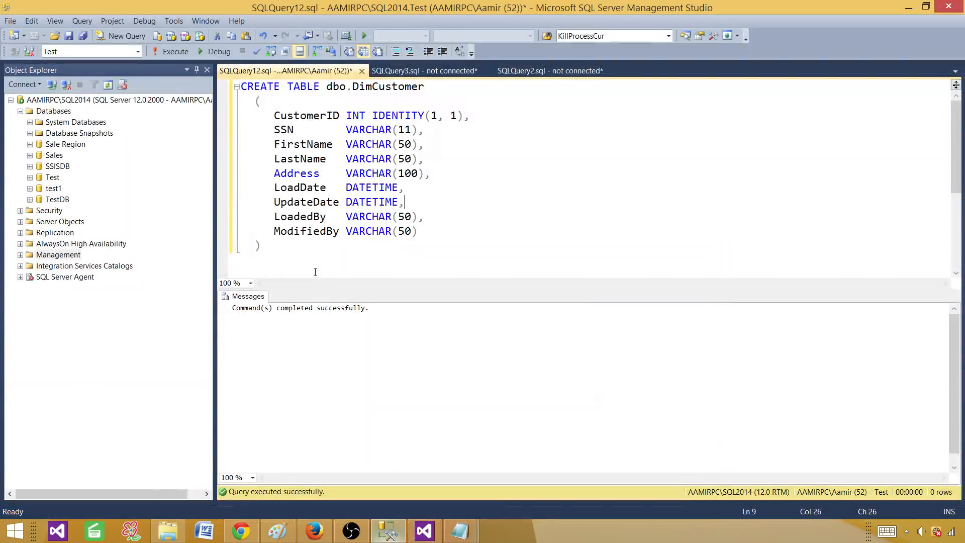
double_click(312, 144)
right_click(312, 144)
left_click(322, 161)
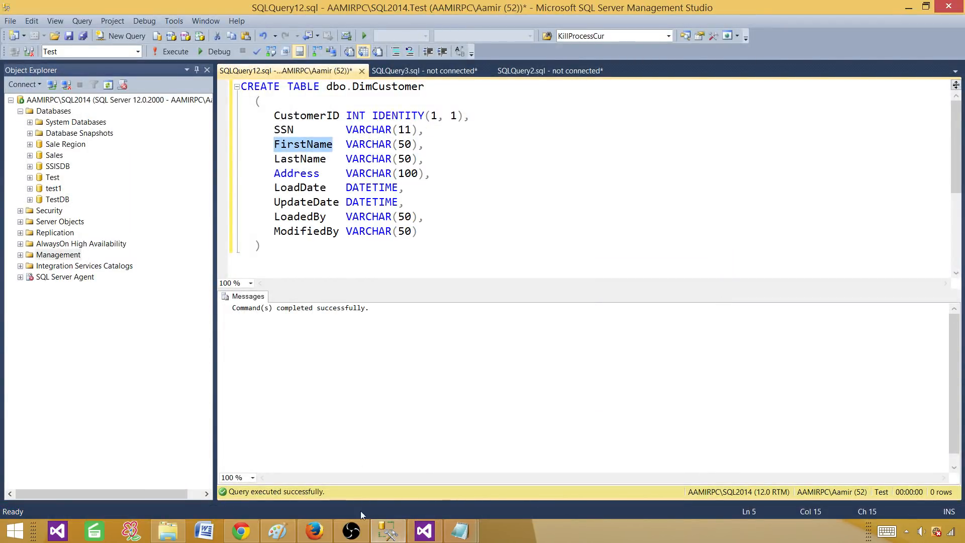
left_click(425, 531)
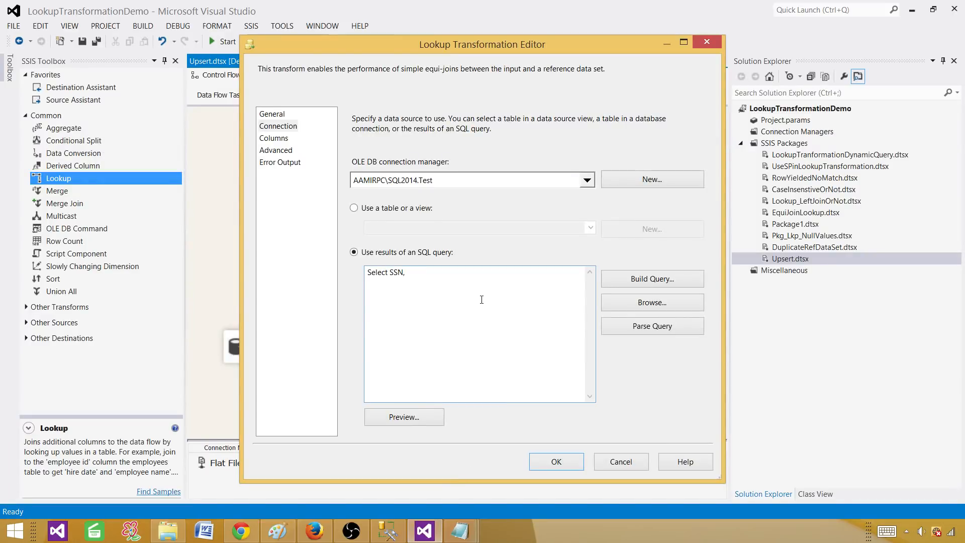
Complete the query selecting FirstName, LastName, Address from dbo.DimCustomer and preview its empty results.
key("ctrl+v")
type(",LAstName")
key("BackSpace")
key("BackSpace")
key("BackSpace")
key("BackSpace")
type("Nam")
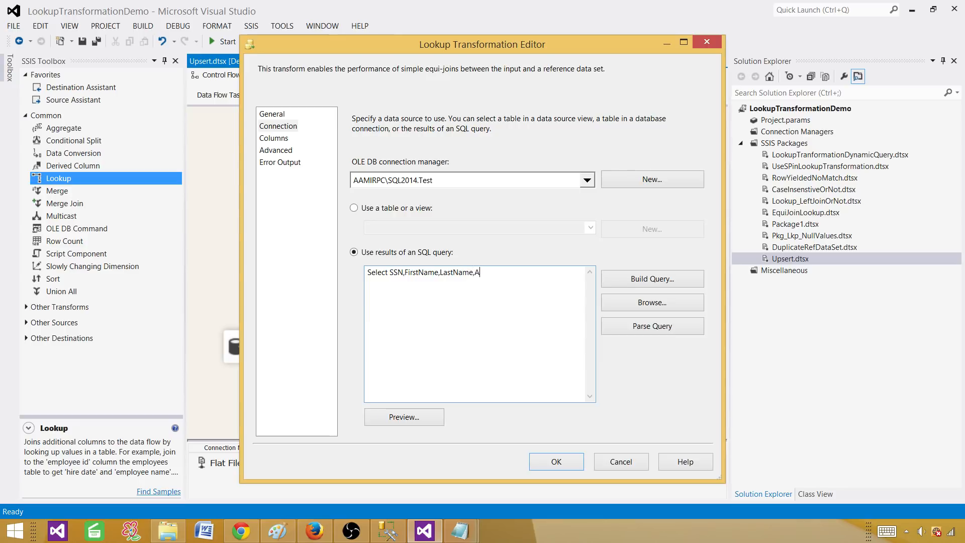
type("e,Address from dbo.Di")
type("m")
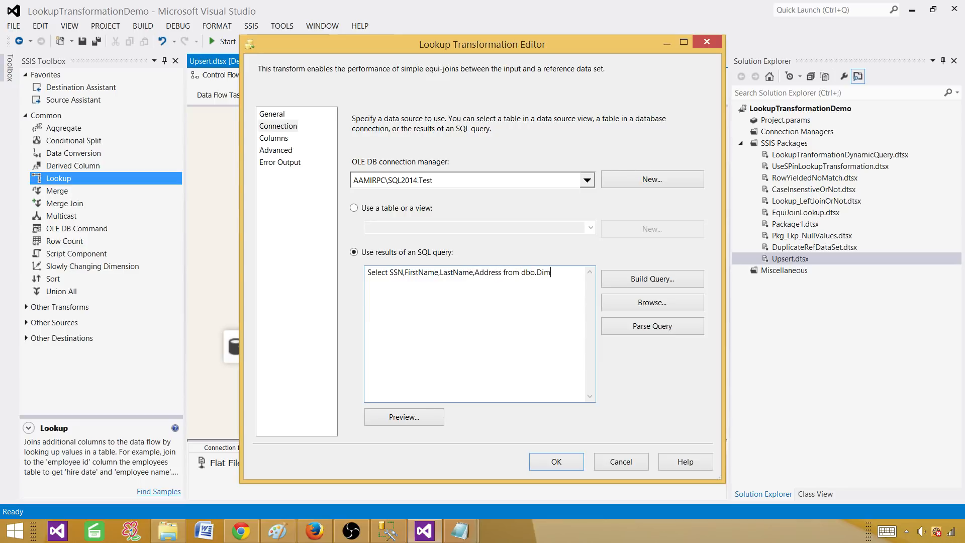
type("Customer")
left_click(427, 420)
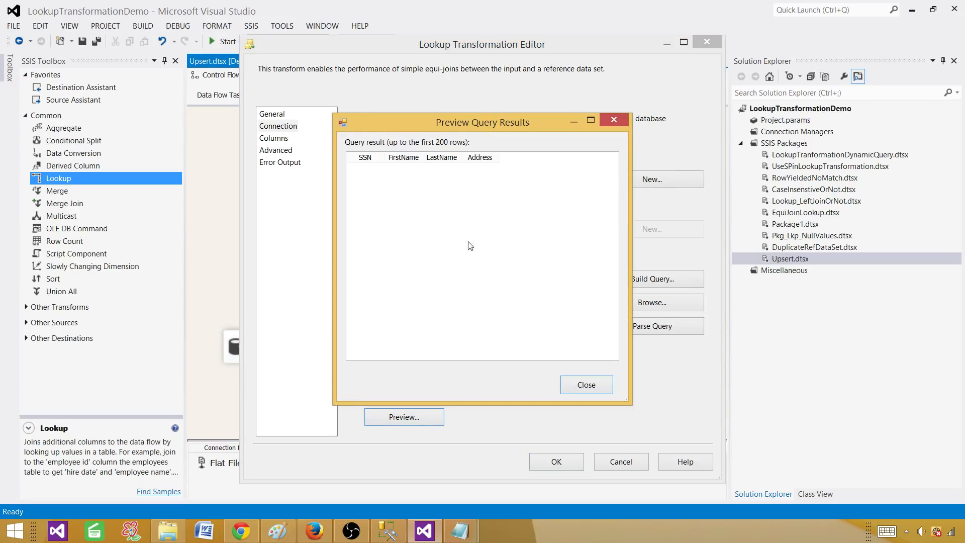
left_click(586, 385)
left_click(276, 139)
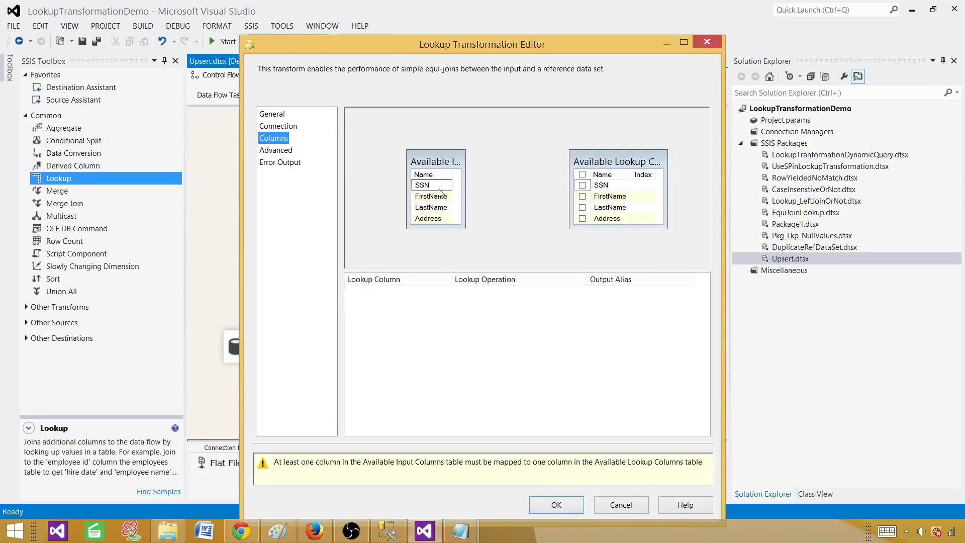
Map input SSN, FirstName, LastName and Address to the matching lookup columns, then close the Lookup editor.
left_click_drag(435, 186, 609, 197)
left_click_drag(442, 208, 594, 219)
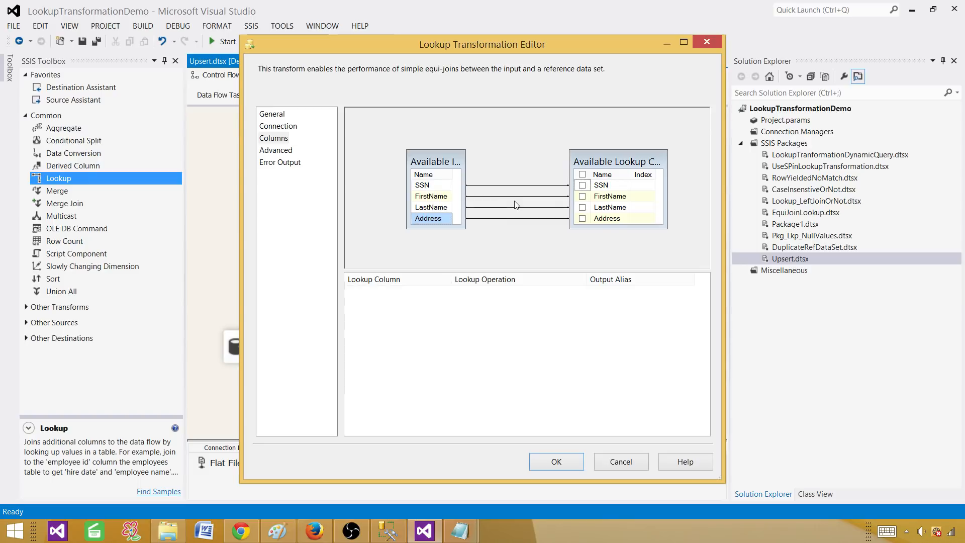
left_click(557, 460)
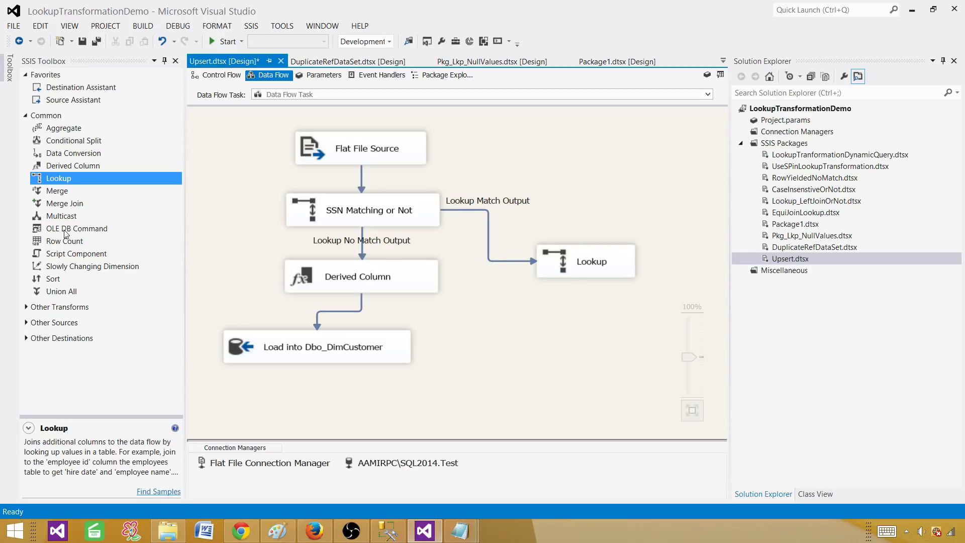
Drop an OLE DB Command under the Lookup, wire Lookup No Match Output into it, and open its Advanced Editor.
left_click_drag(64, 232, 518, 331)
left_click(592, 262)
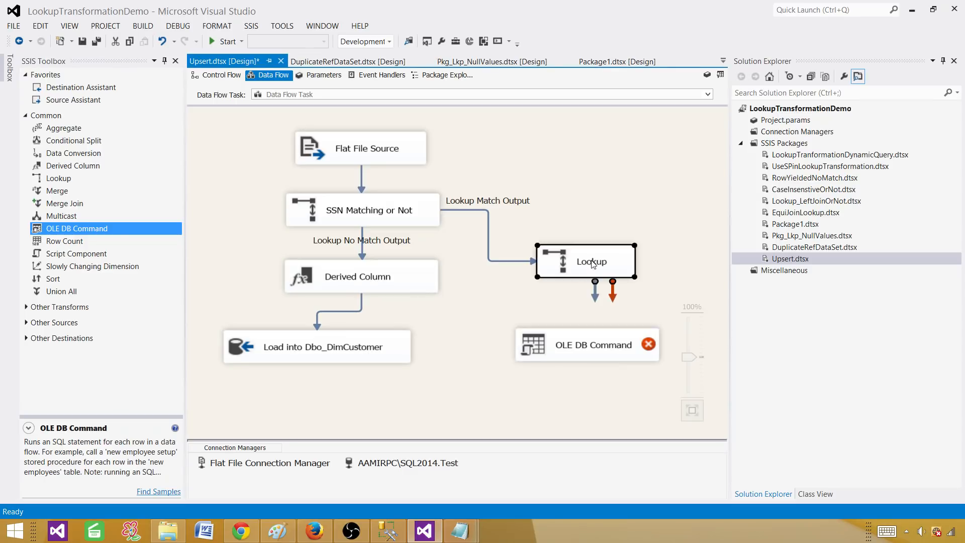
left_click_drag(594, 290, 571, 344)
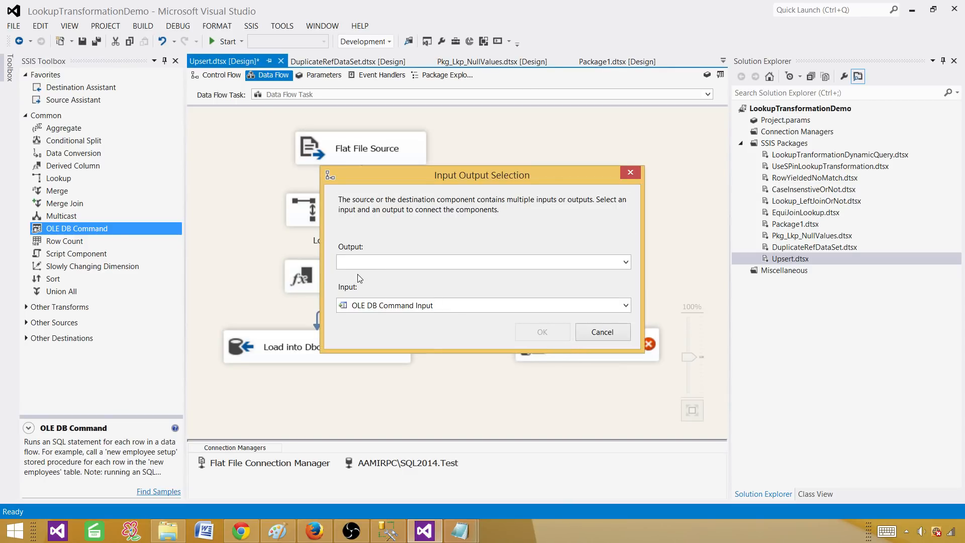
left_click(362, 262)
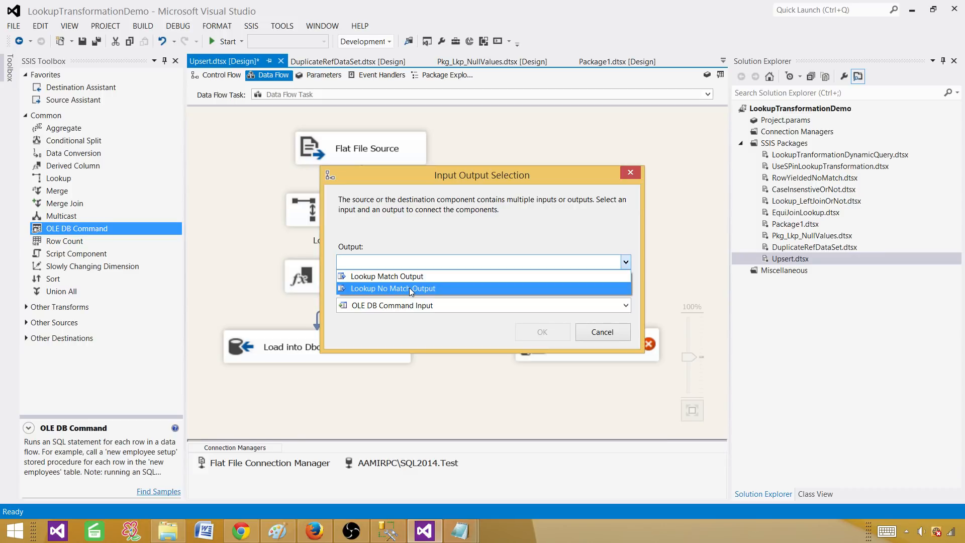
left_click(409, 288)
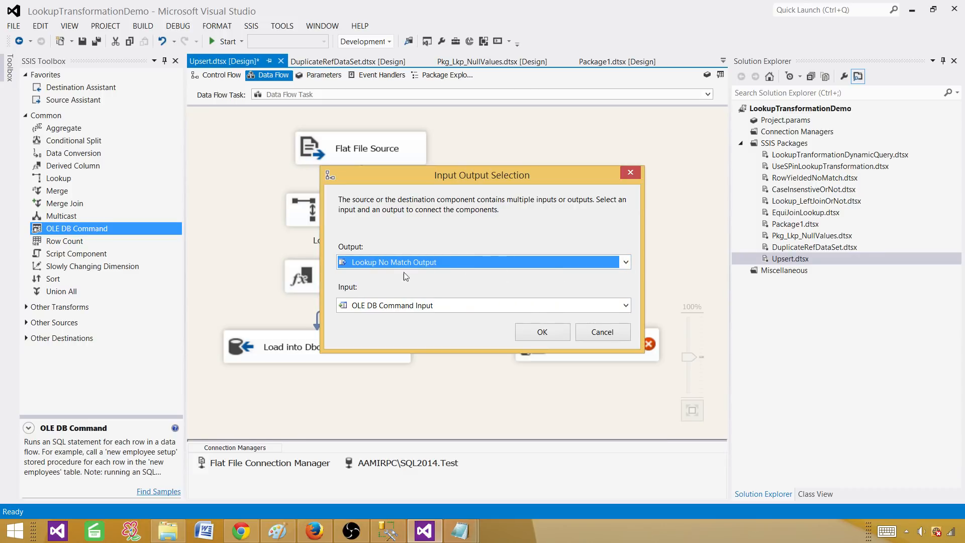
left_click(543, 333)
double_click(575, 341)
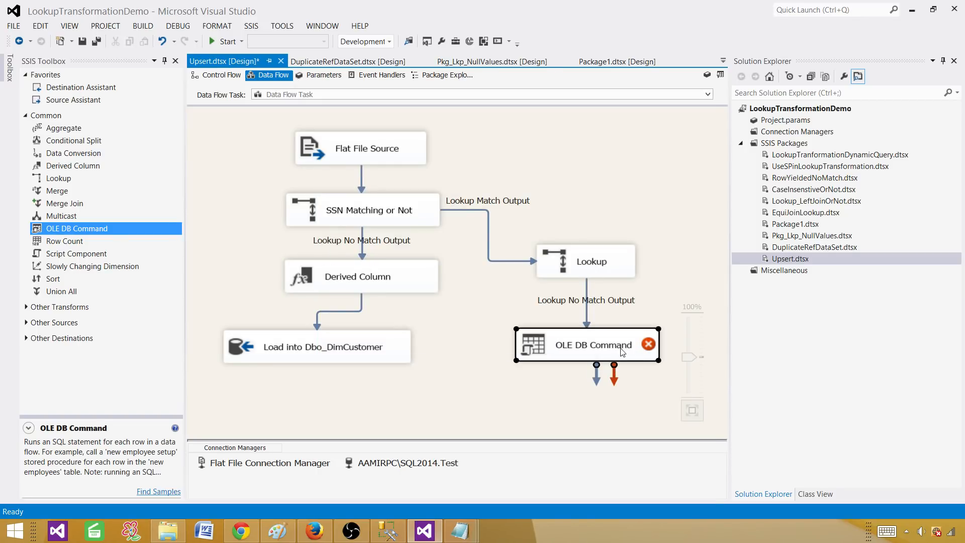
Set the OLE DB Command's OleDbConnection to the AAMIRPC\SQL2014.Test connection manager.
left_click(434, 185)
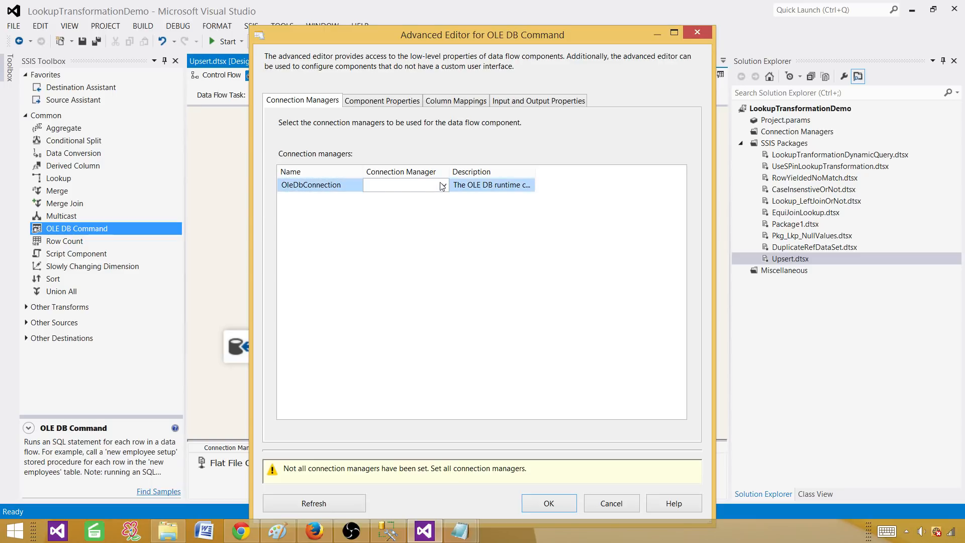
left_click(444, 186)
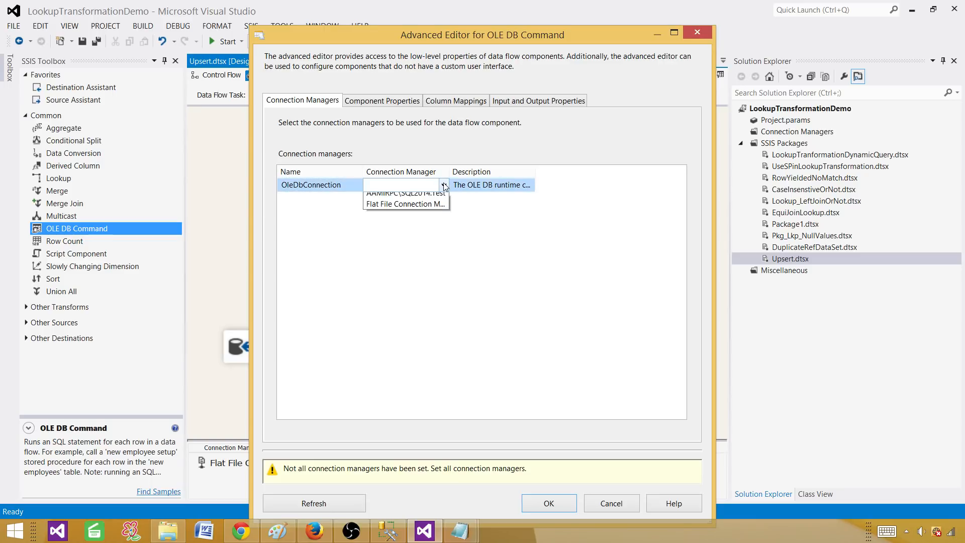
left_click(422, 199)
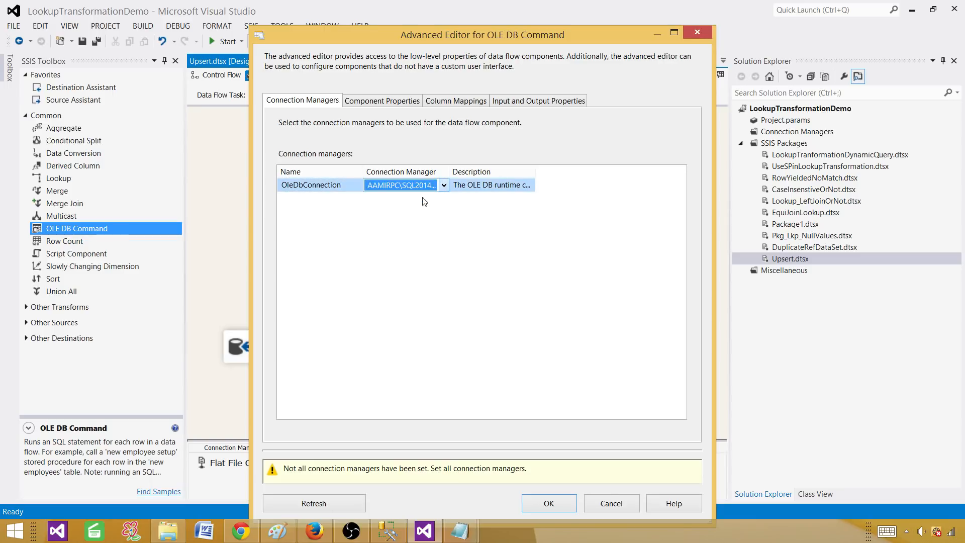
Open the SqlCommand string editor in Component Properties, then switch to Management Studio.
left_click(406, 99)
left_click(552, 361)
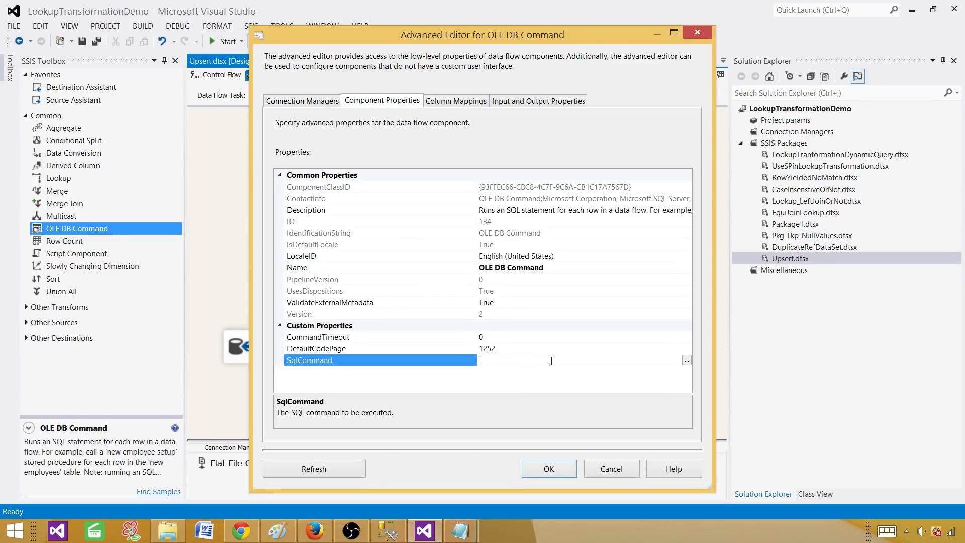
left_click(686, 360)
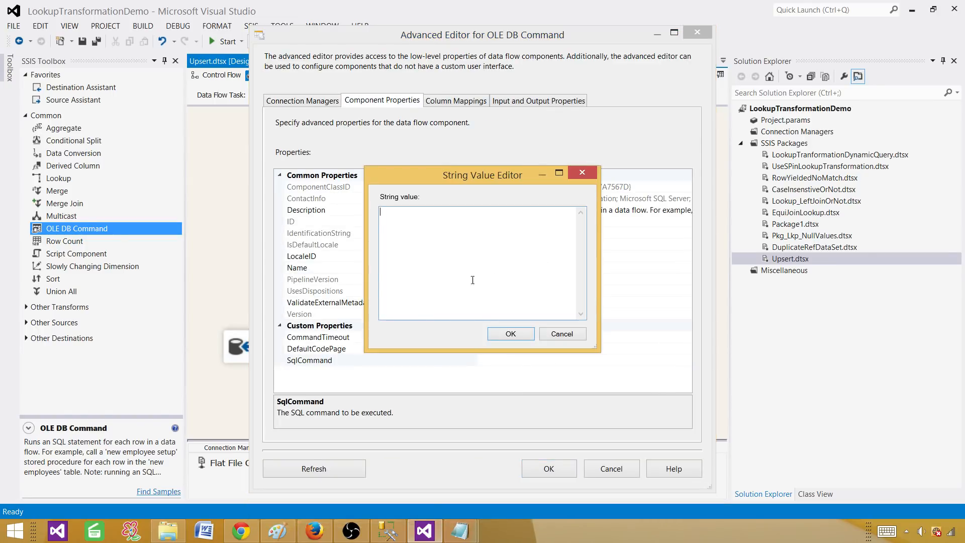
left_click(389, 531)
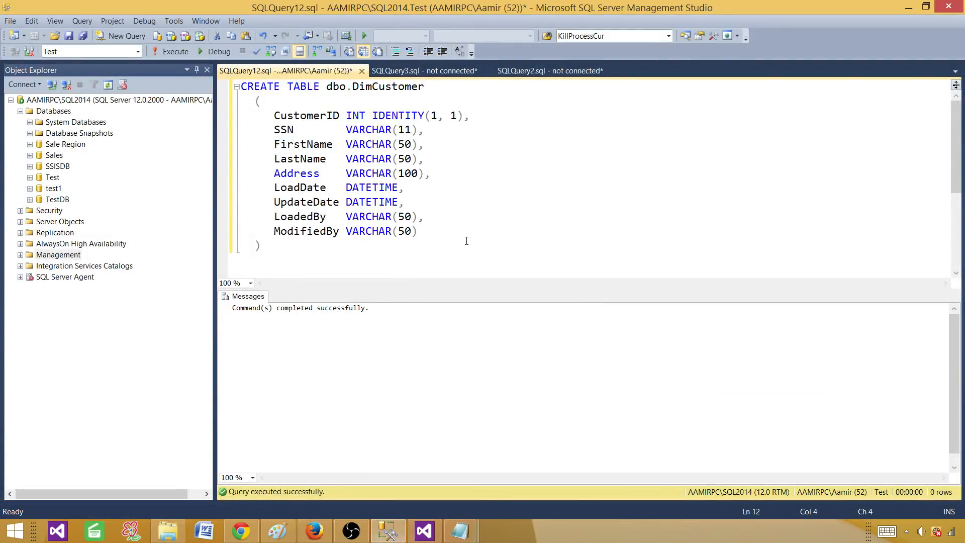
Begin the query with UPDATE dbo.DimCustomer SET FirstName=?, on new lines.
key("Return")
key("Return")
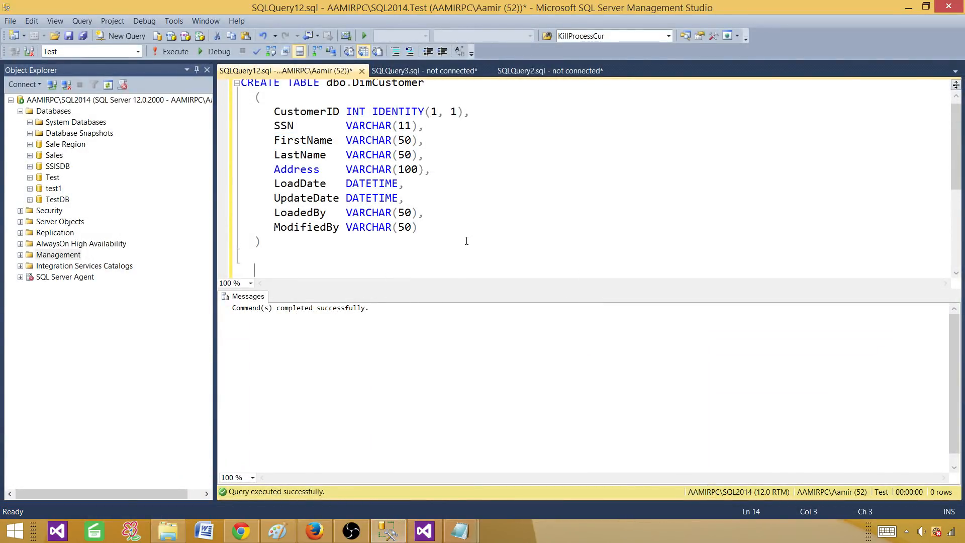
type("Update ")
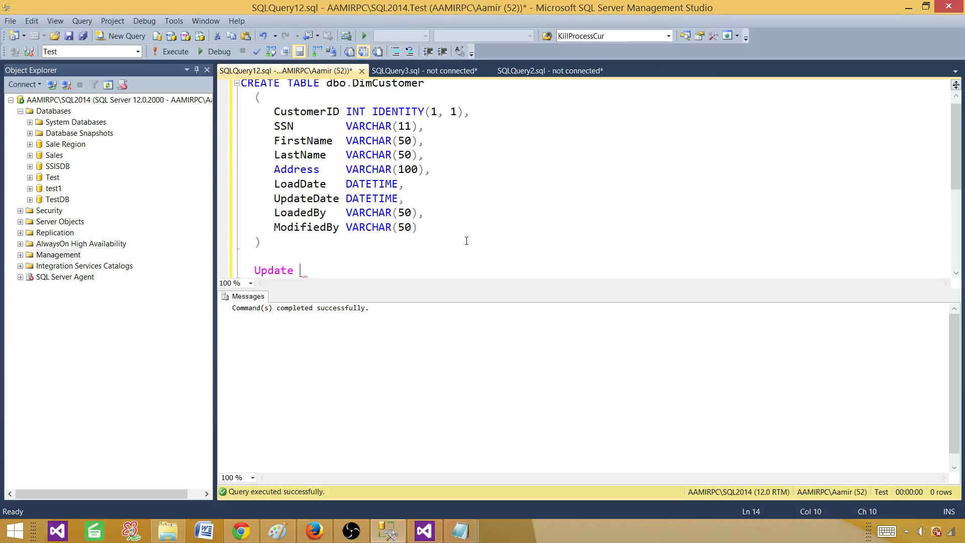
type("dbo.DimCu")
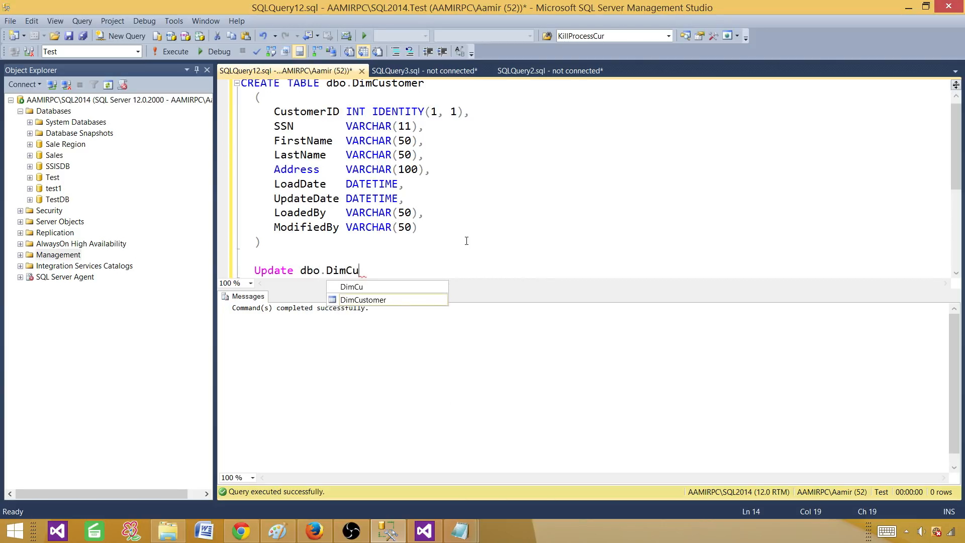
key("Tab")
key("Return")
type("set F")
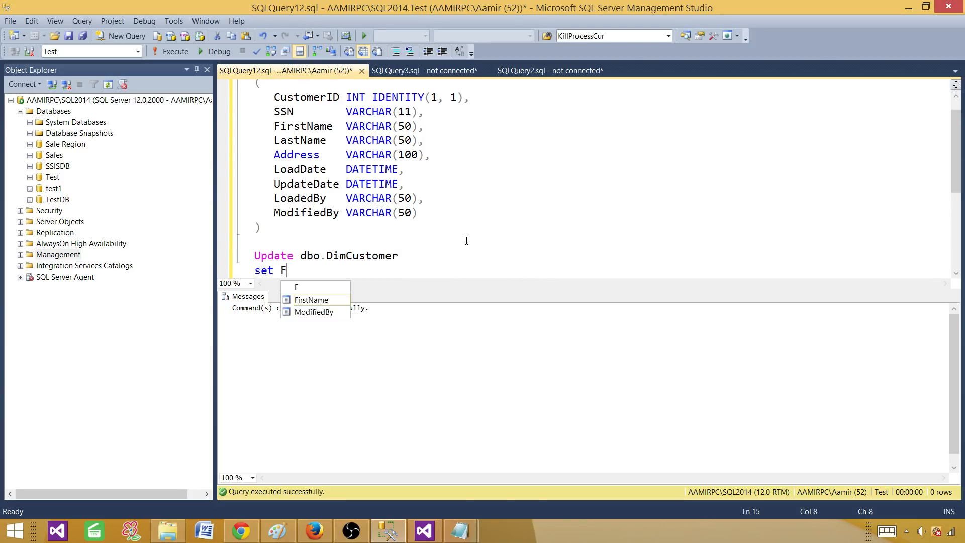
type("irst")
key("Tab")
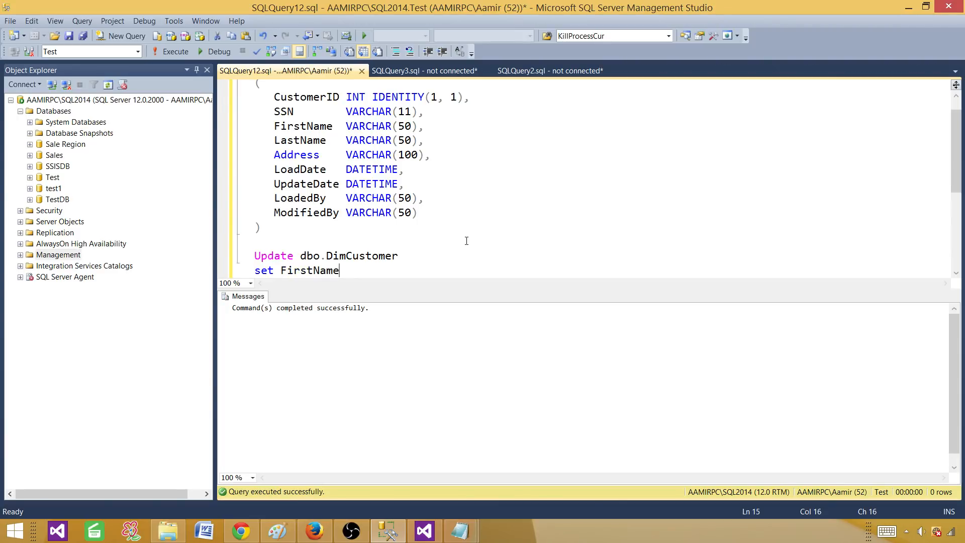
type("=?,")
Add LastName=?, Address=? and a WHERE SSN=? clause to the UPDATE statement.
key("Return")
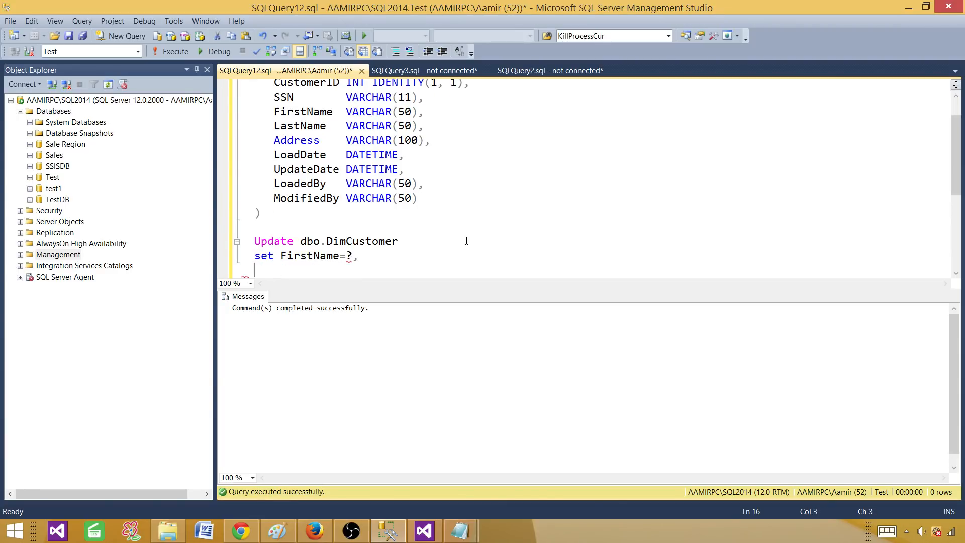
type("LastName")
key("Escape")
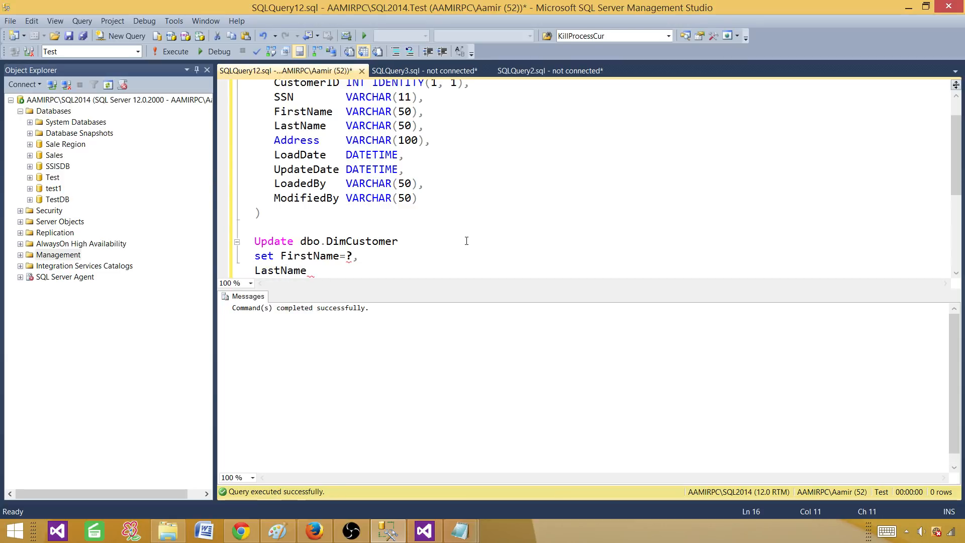
type("=?")
key("Return")
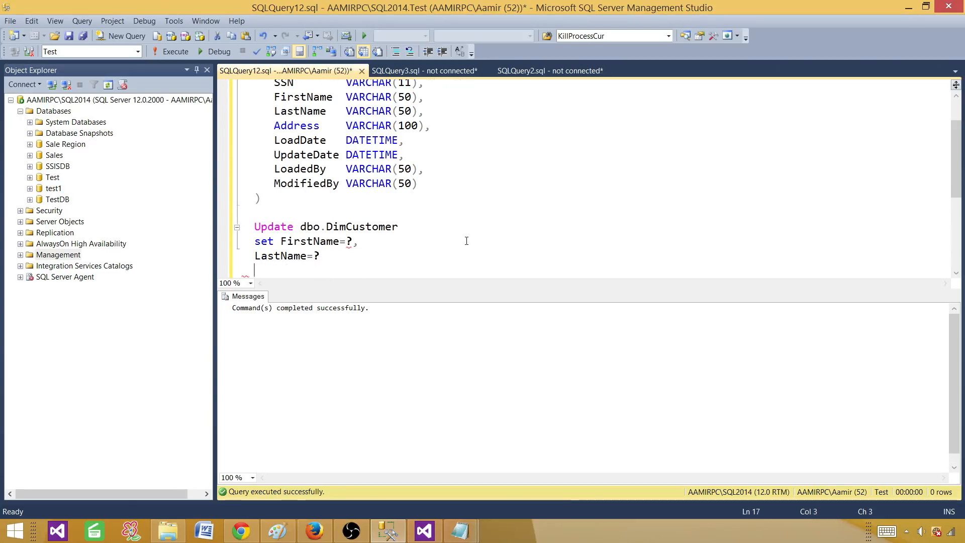
type("Address")
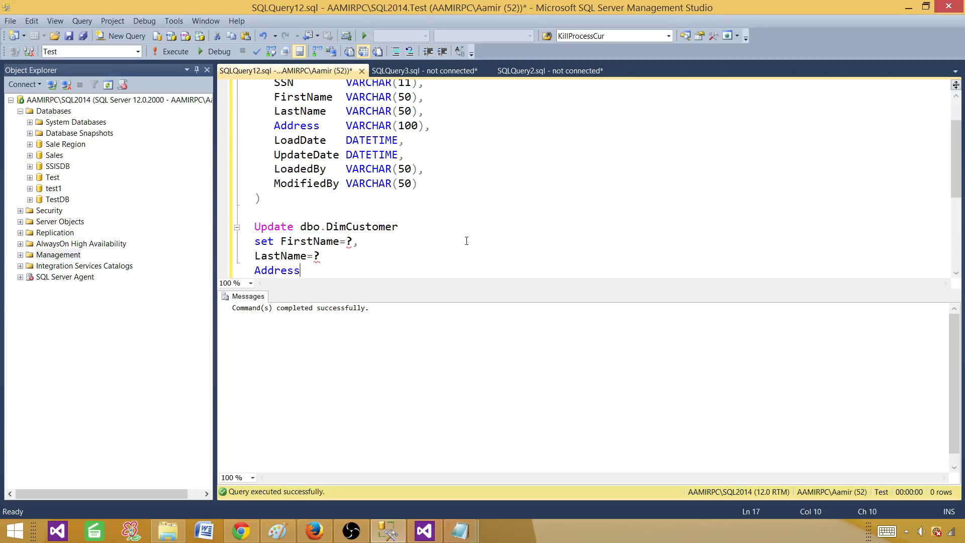
key("BackSpace")
key("BackSpace")
key("BackSpace")
key("BackSpace")
key("BackSpace")
key("BackSpace")
key("BackSpace")
left_click(341, 258)
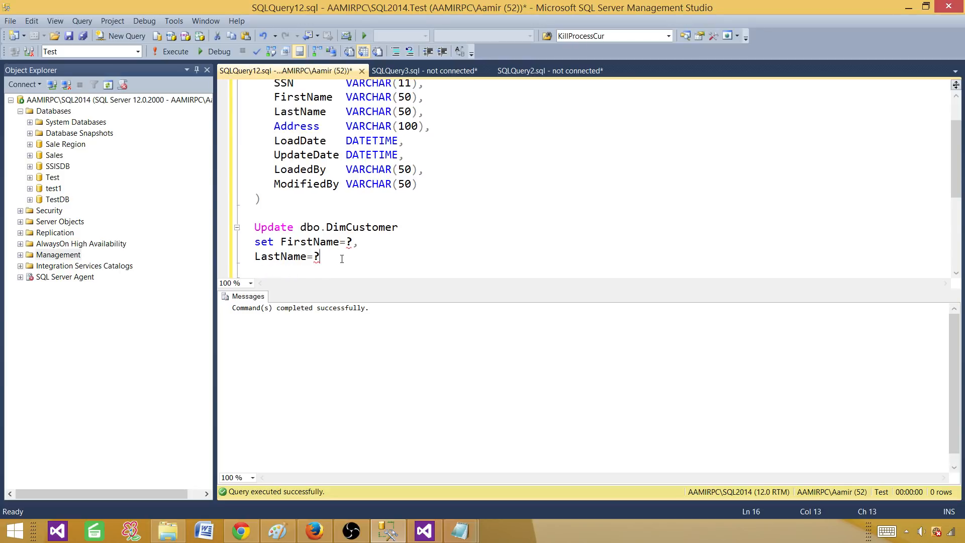
type(",")
key("Return")
type("Add")
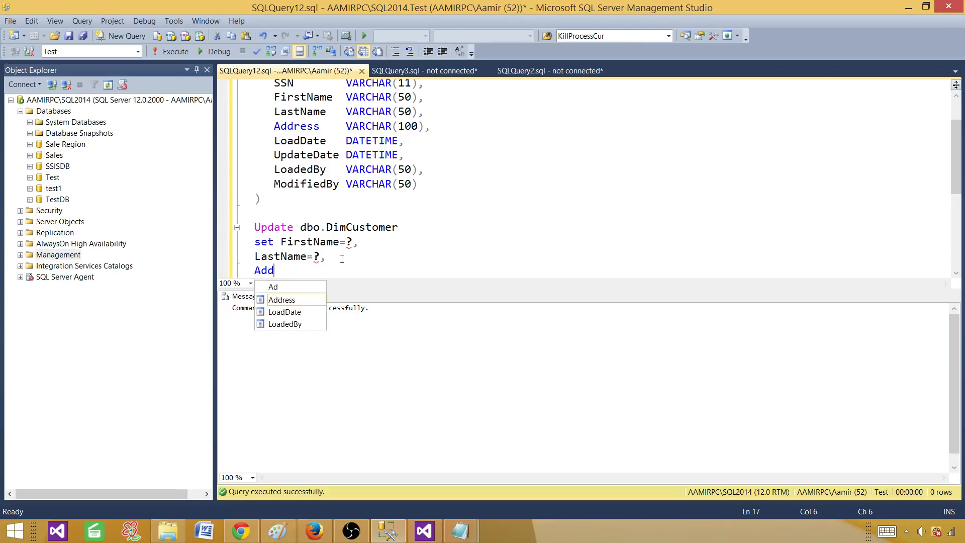
type("ress")
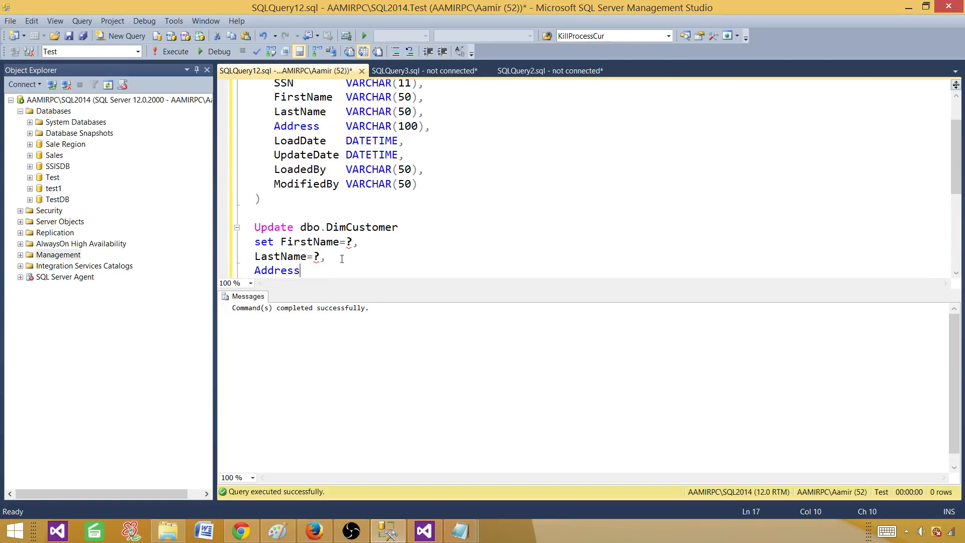
type("=?")
key("Return")
type("WHE")
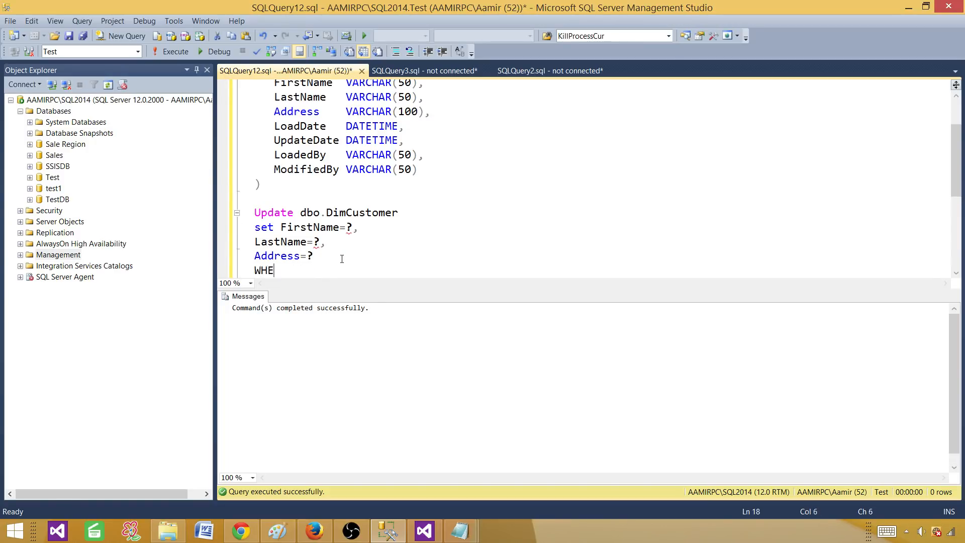
type("RE SSN")
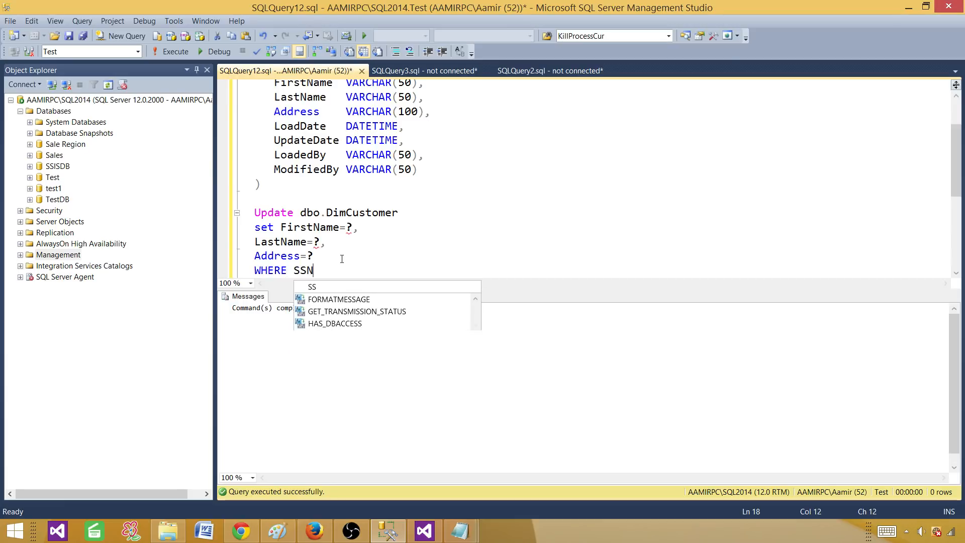
type("=")
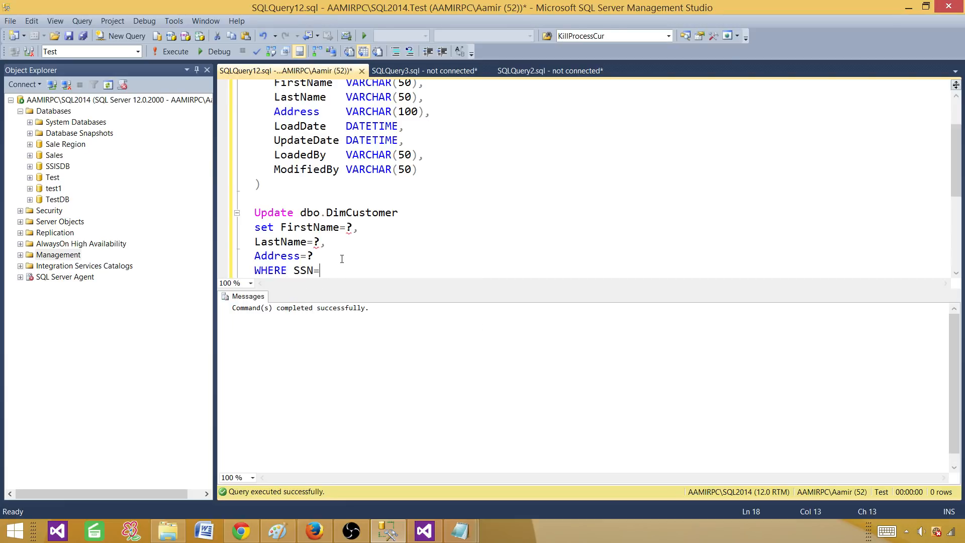
type("?")
Review the query and table definition, highlighting the UpdateDate and ModifiedBy columns.
left_click(321, 212)
left_click(359, 212)
left_click_drag(335, 272, 254, 272)
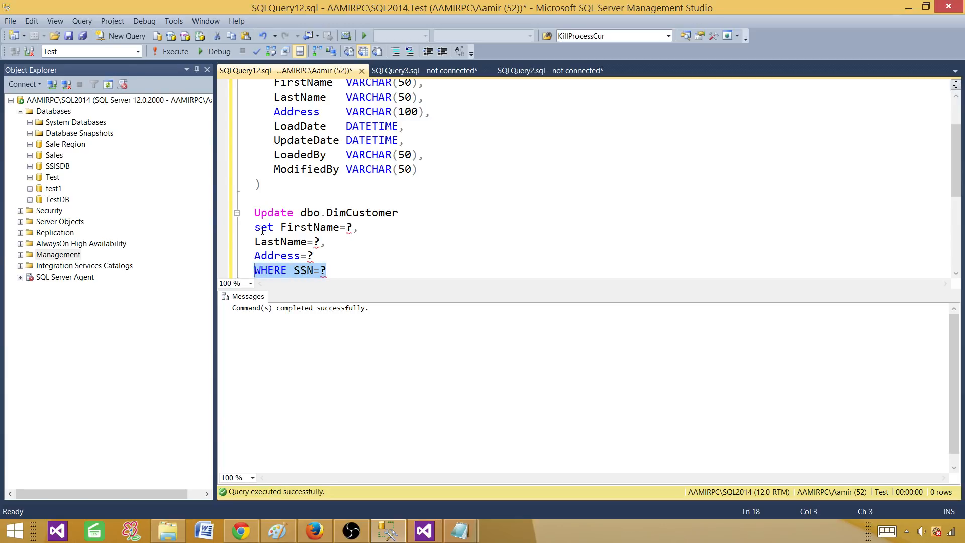
left_click(279, 227)
left_click(287, 256)
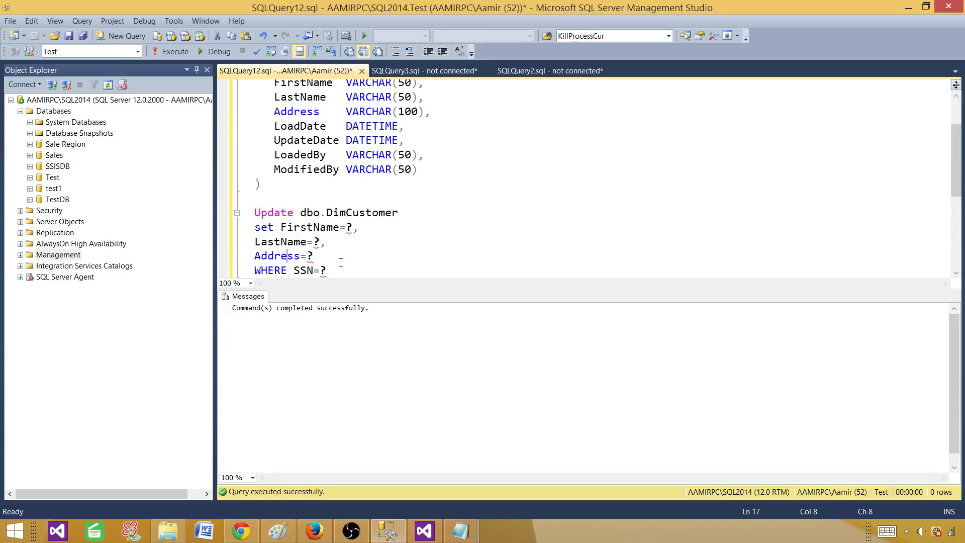
scroll(385, 257, "down", 1)
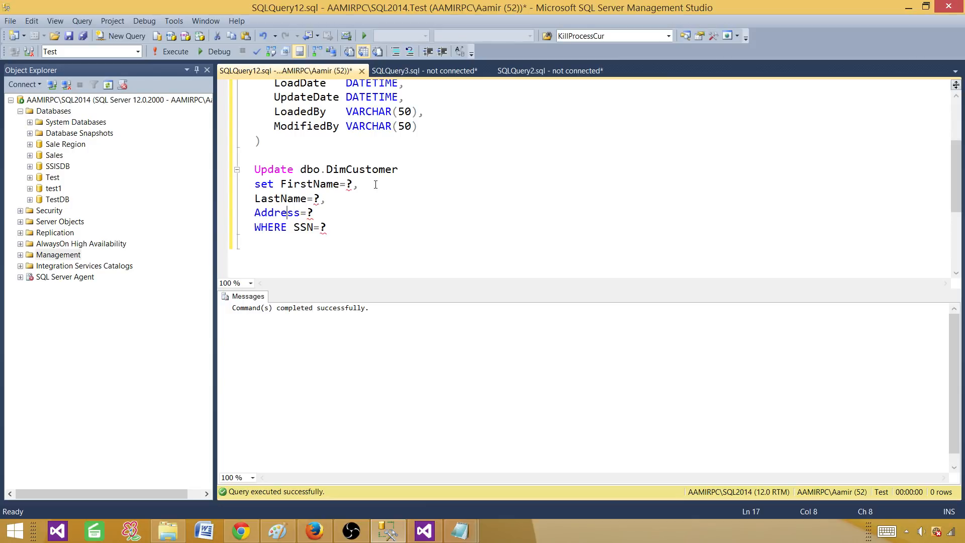
left_click(314, 97)
double_click(315, 97)
double_click(321, 128)
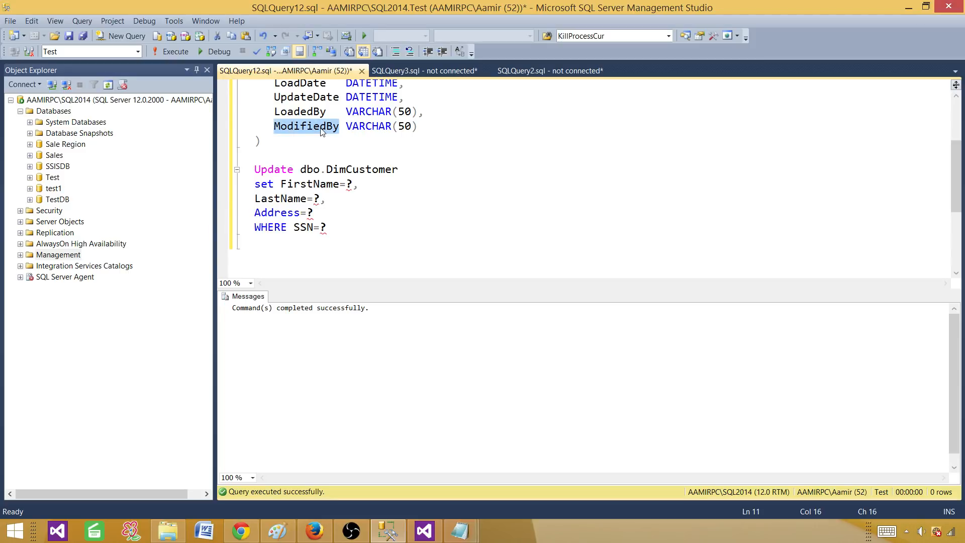
double_click(302, 97)
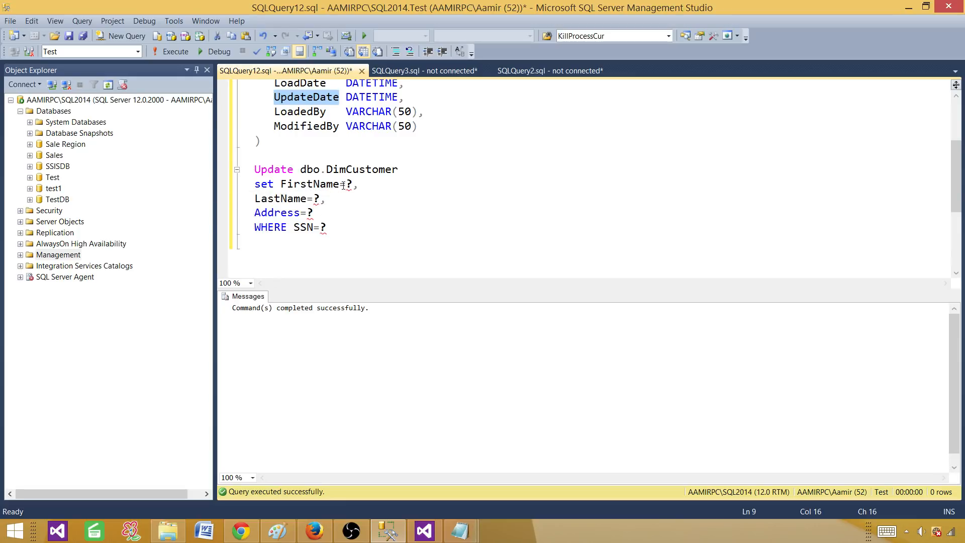
Copy the UpdateDate column name and add UpdateDate=GETDATE() after the Address assignment.
left_click(312, 210)
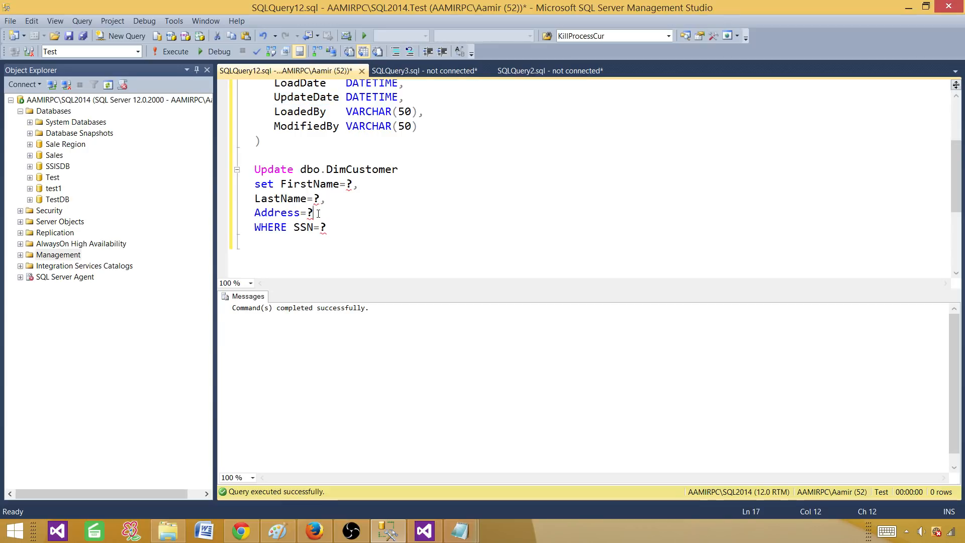
double_click(319, 97)
right_click(325, 100)
left_click(347, 124)
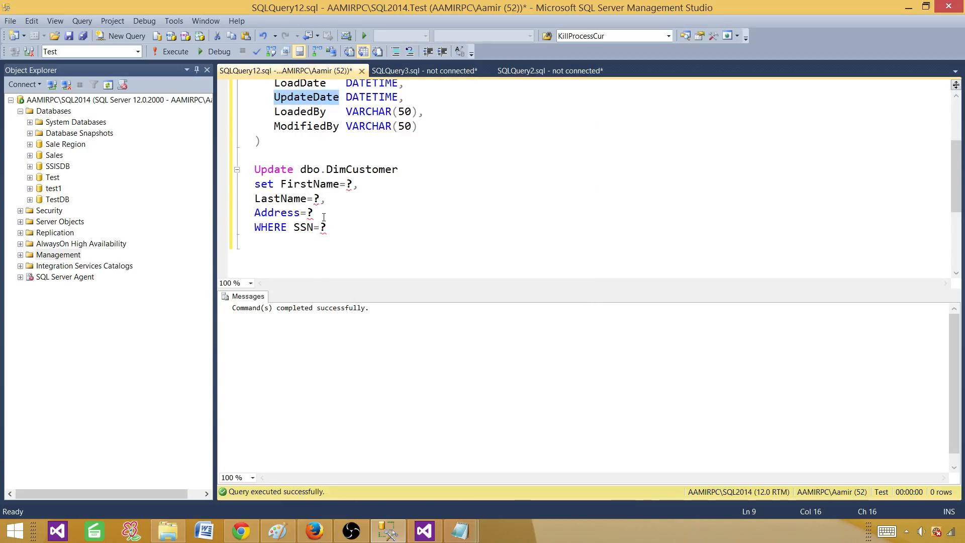
left_click(325, 212)
key("Return")
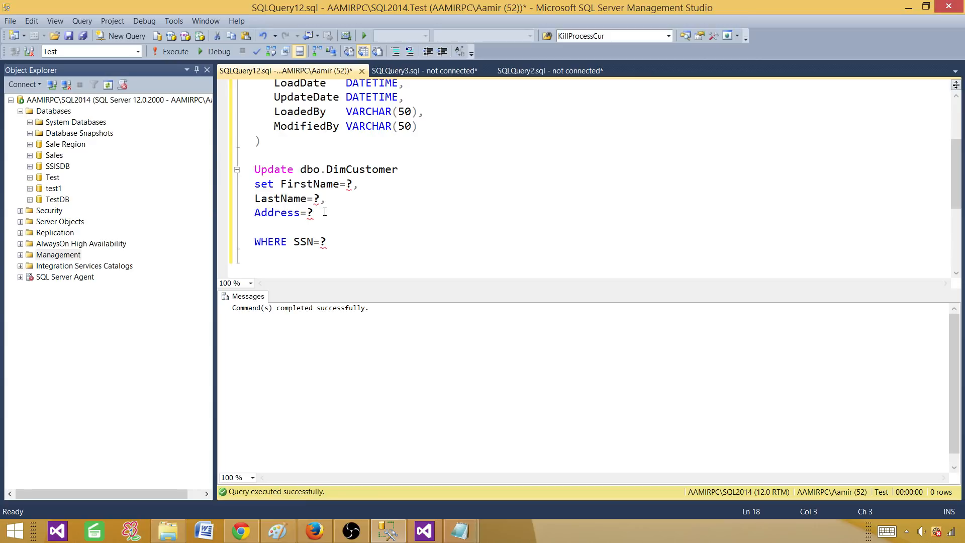
left_click(316, 214)
type(",")
key("Escape")
key("Return")
key("ctrl+v")
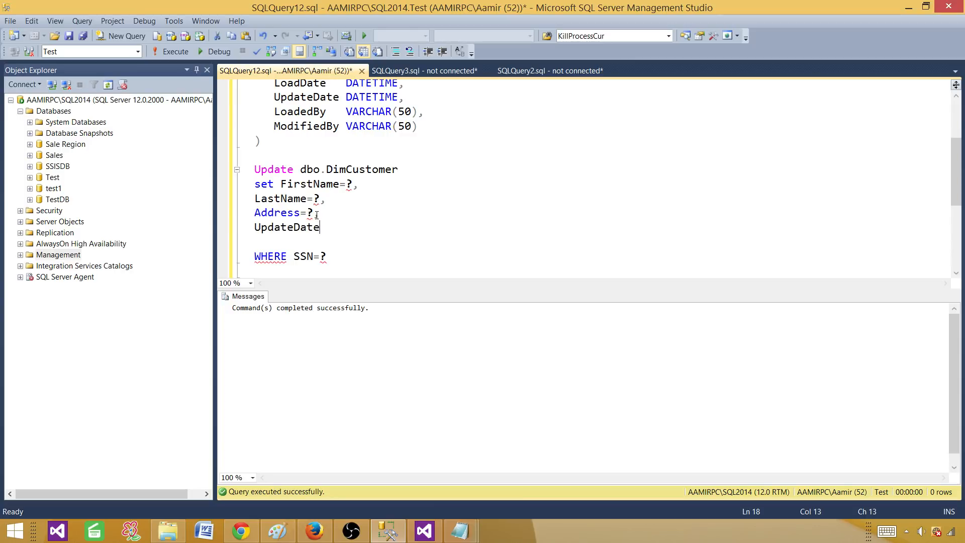
type("=Getd")
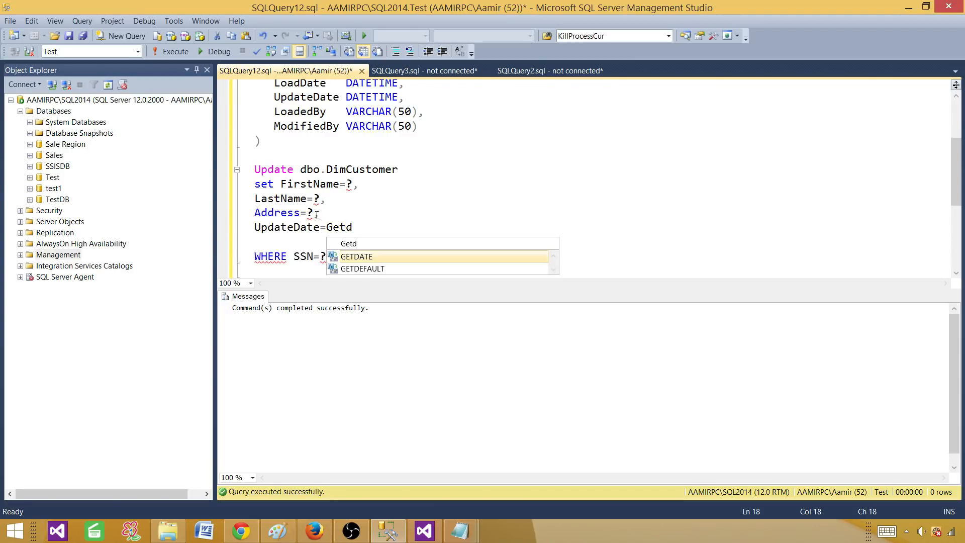
key("Tab")
type("()")
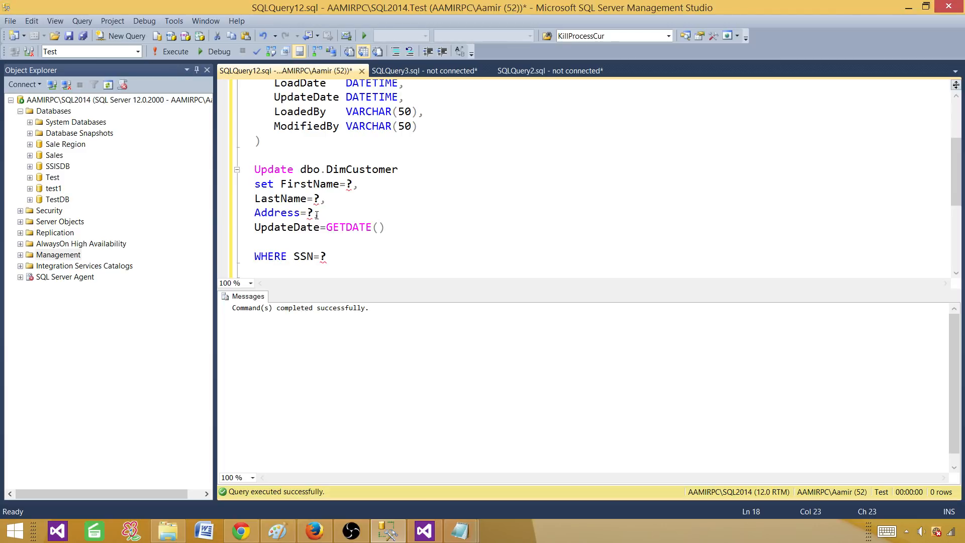
Remove the UpdateDate=GETDATE() line and tidy the blank line and indentation before WHERE.
double_click(311, 127)
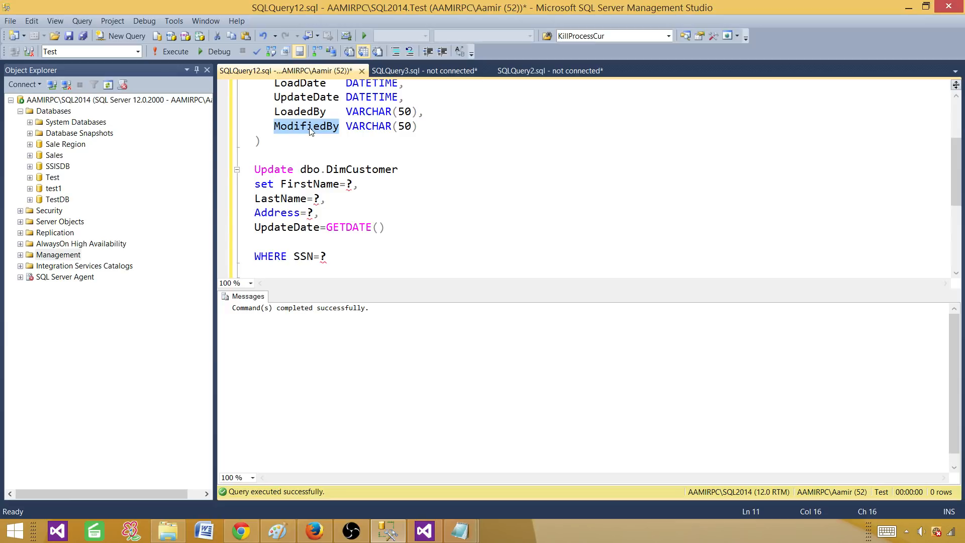
left_click_drag(386, 227, 249, 226)
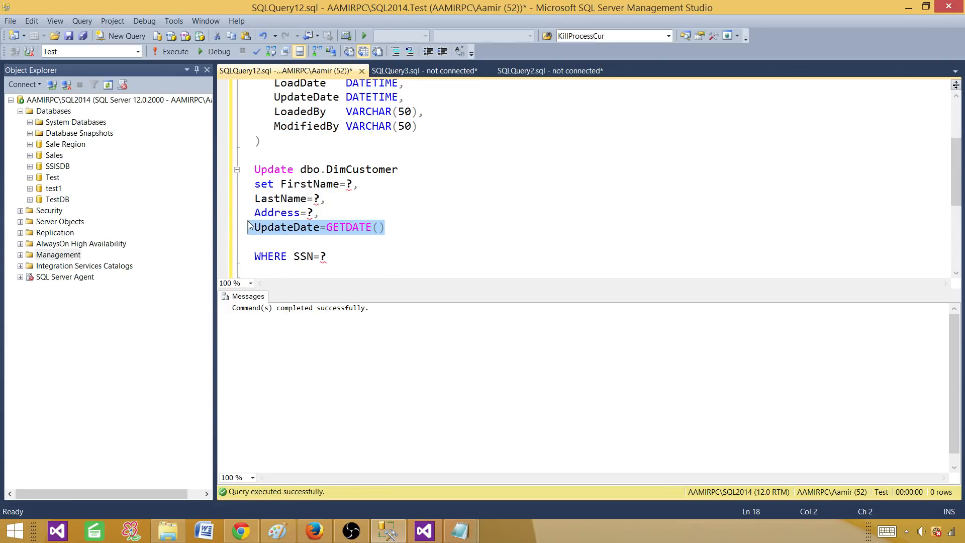
key("BackSpace")
key("BackSpace")
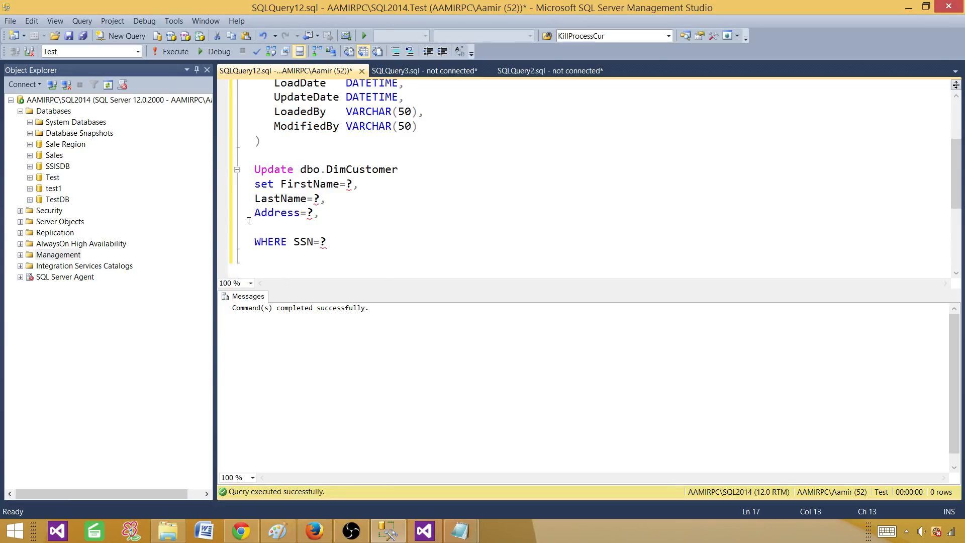
type(",")
left_click(311, 229)
key("Delete")
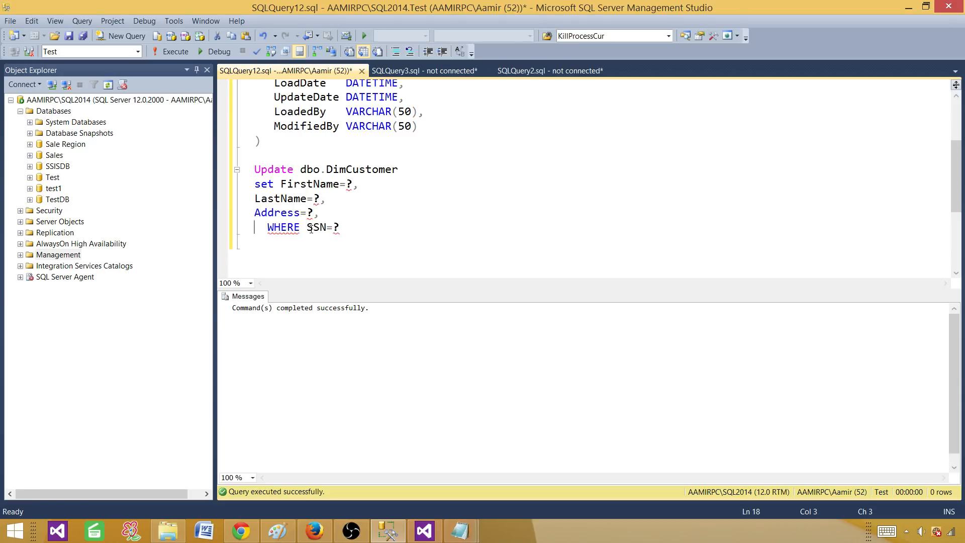
left_click(266, 227)
key("BackSpace")
key("BackSpace")
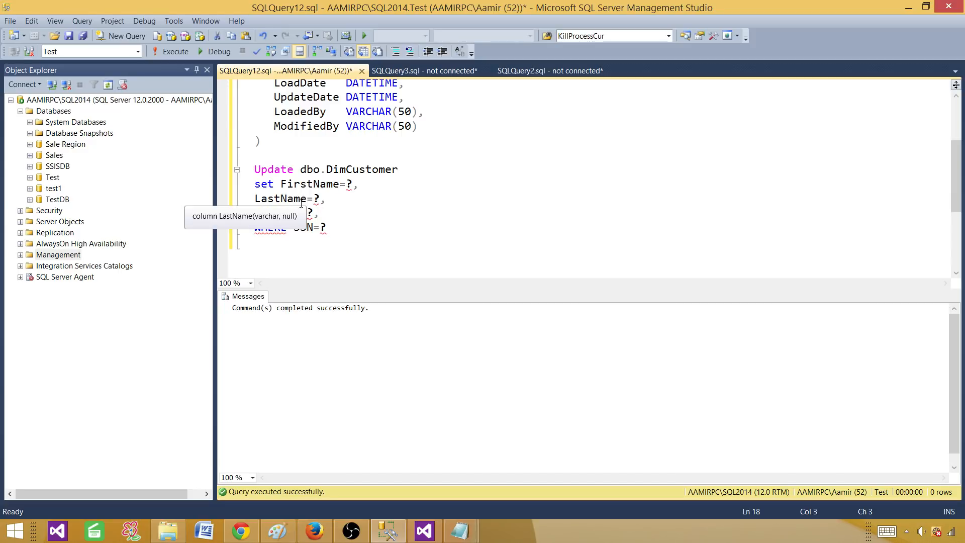
Copy the whole UPDATE statement and return to Visual Studio.
left_click_drag(329, 229, 254, 169)
right_click(290, 184)
left_click(324, 207)
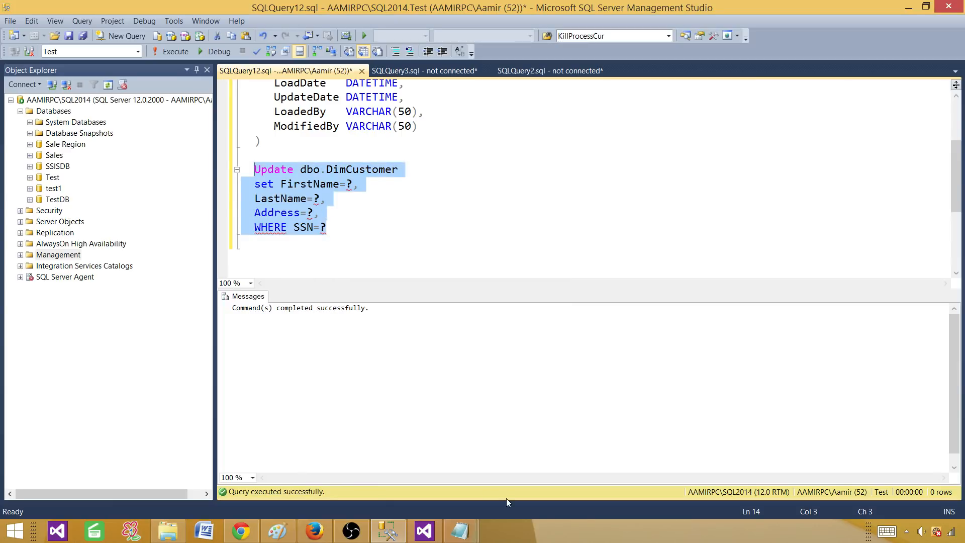
left_click(429, 536)
Cancel the OLE DB Command editors and delete the Lookup-to-OLE DB Command path.
left_click(558, 332)
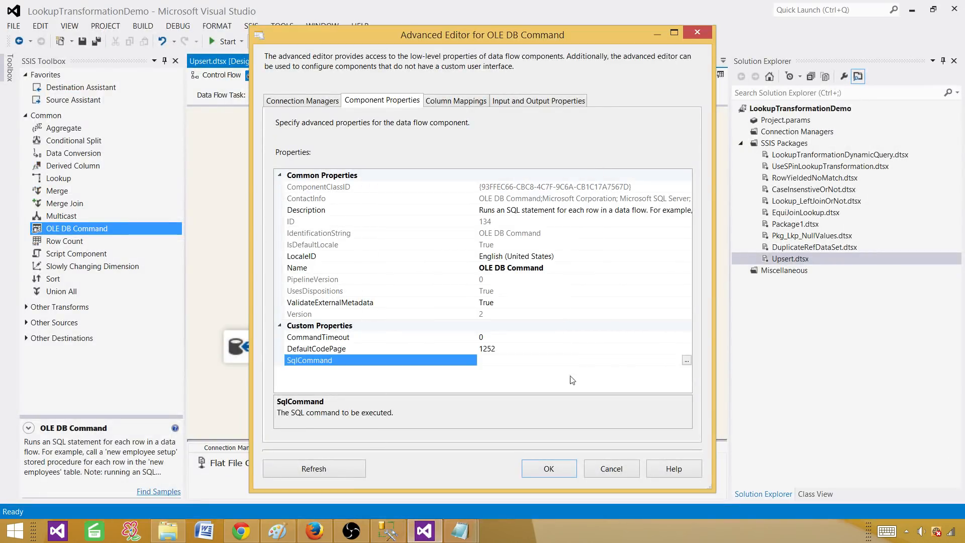
left_click(614, 468)
left_click_drag(601, 351, 561, 391)
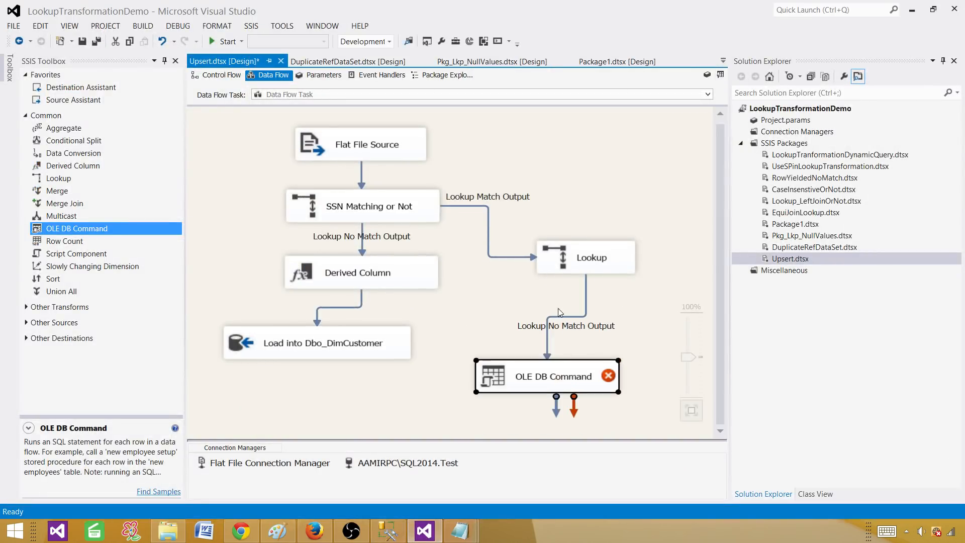
left_click(587, 298)
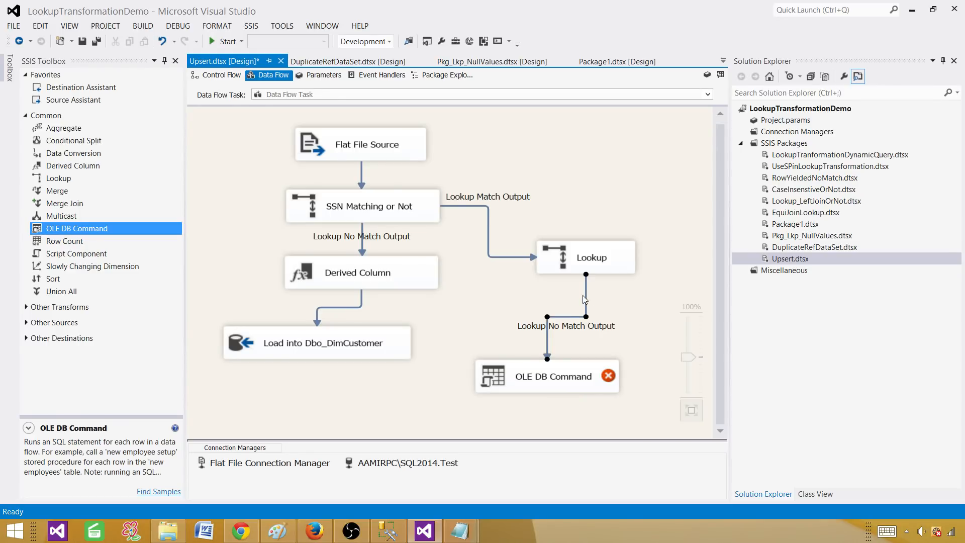
key("Delete")
Copy the existing Derived Column and paste it onto the canvas as Derived Column 1.
left_click(367, 282)
right_click(386, 272)
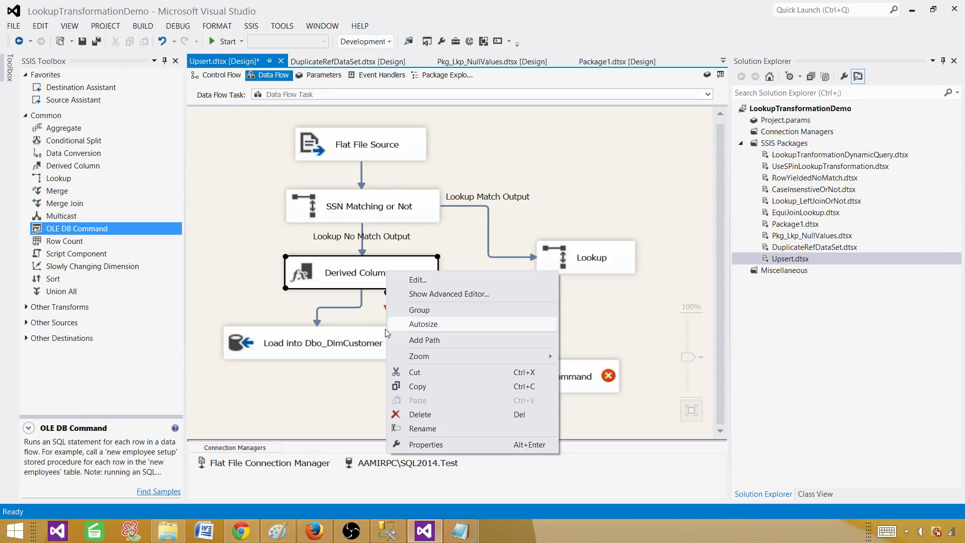
left_click(429, 387)
left_click(488, 305)
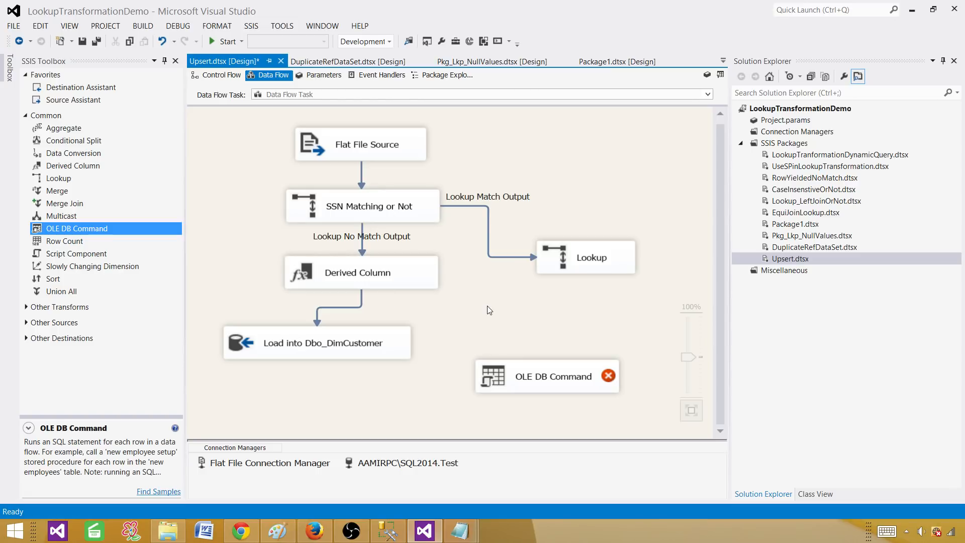
right_click(488, 305)
left_click(523, 455)
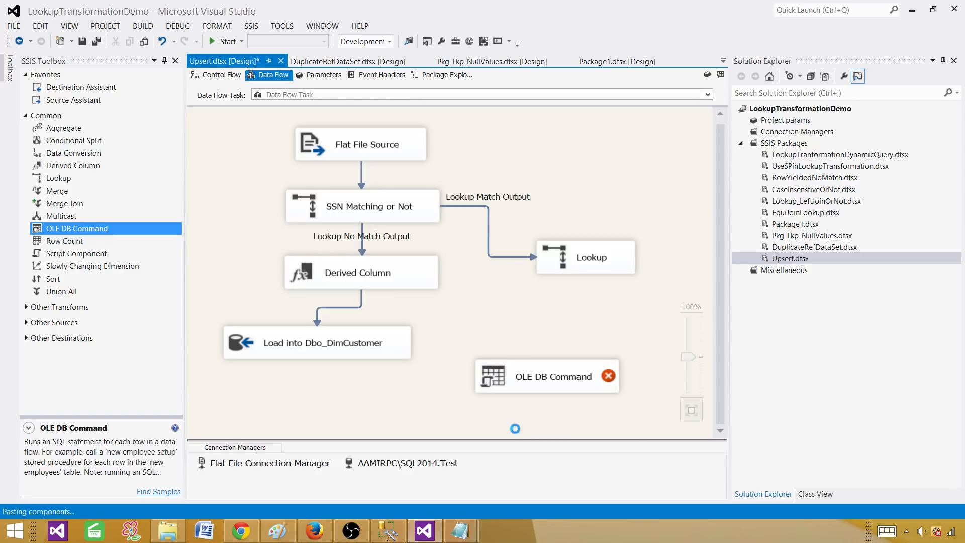
Connect the Lookup No Match Output to Derived Column 1 and open its editor.
left_click(584, 271)
left_click_drag(592, 291, 595, 336)
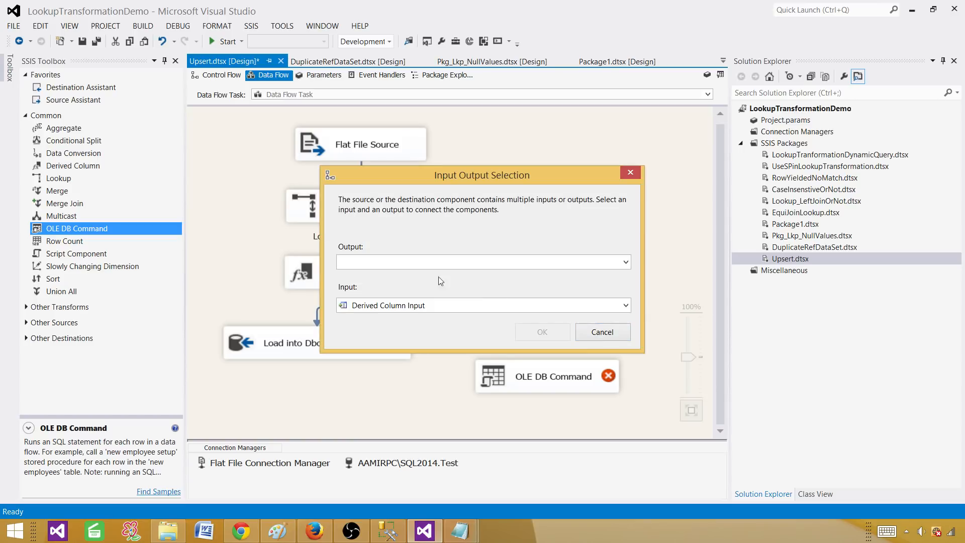
left_click(438, 262)
left_click(407, 288)
left_click(543, 332)
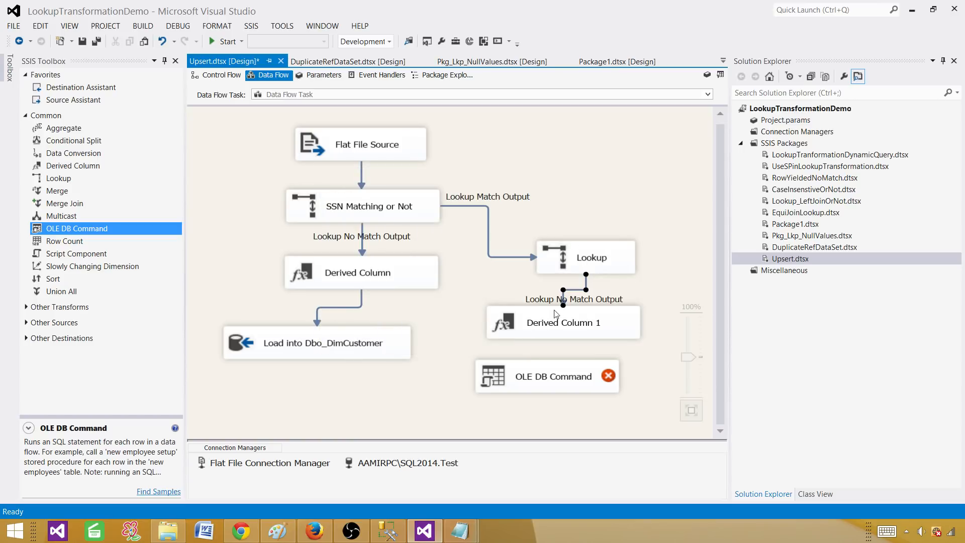
double_click(568, 319)
Rename the LoadDate and LoadBy derived columns to Modified names such as ModifiedBy, and confirm.
left_click(292, 275)
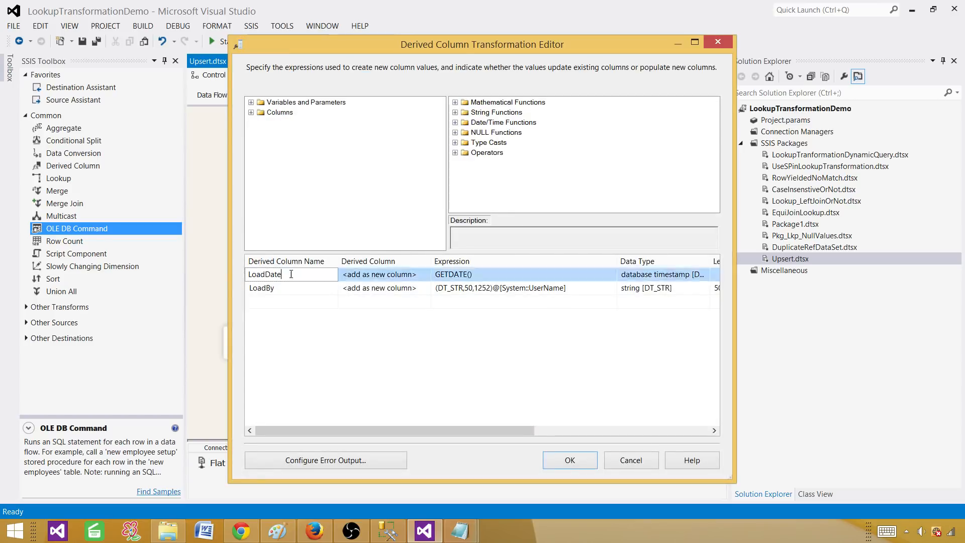
left_click_drag(291, 274, 217, 278)
left_click(267, 274)
type("Modified")
left_click(287, 289)
left_click_drag(271, 287, 229, 281)
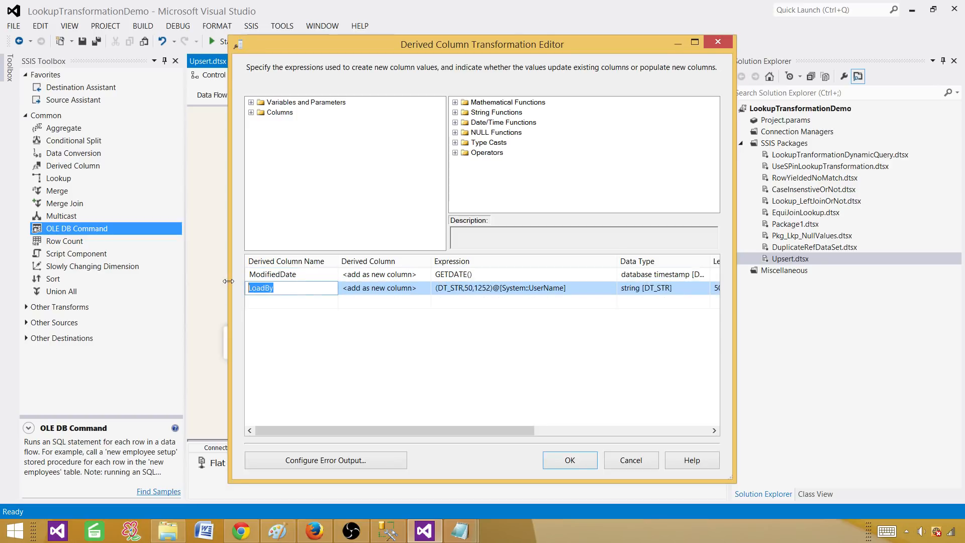
type("Modifie")
left_click(397, 360)
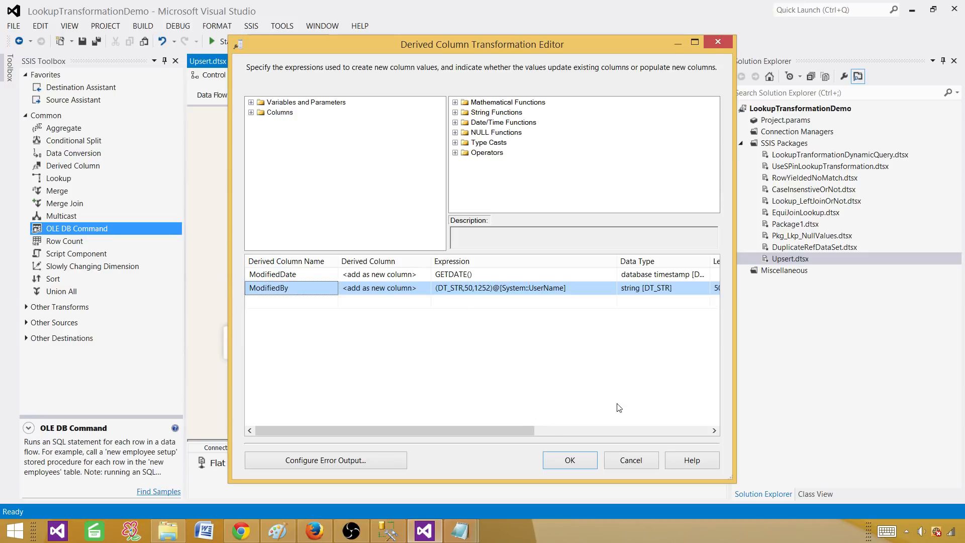
left_click(579, 458)
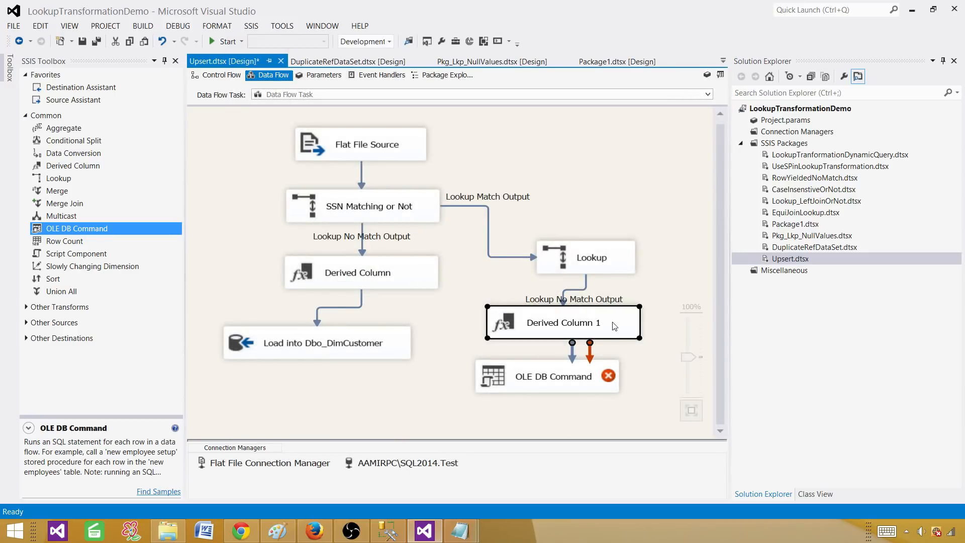
Rename Derived Column 1 to 'DER_Modified Column' and connect its output to OLE DB Command.
left_click(566, 327)
type("DE")
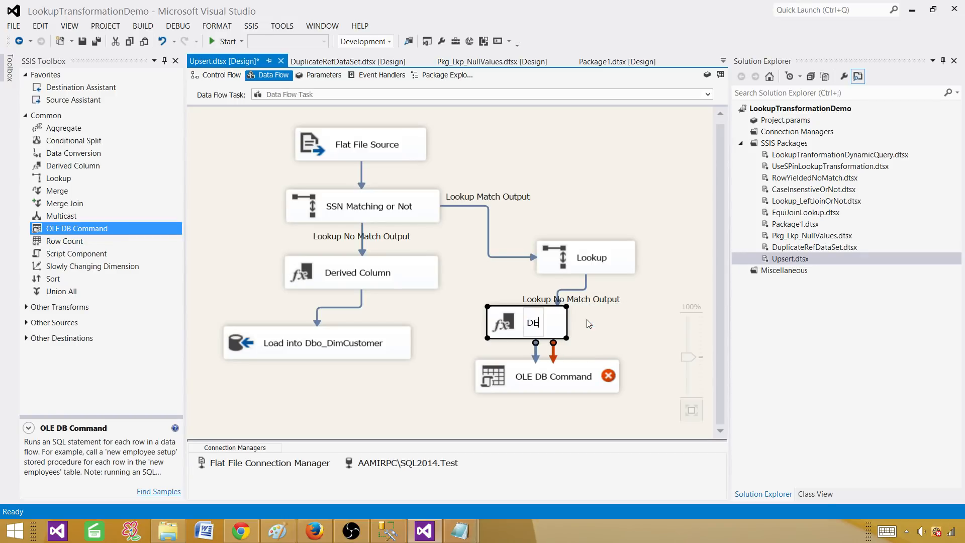
type("R_M")
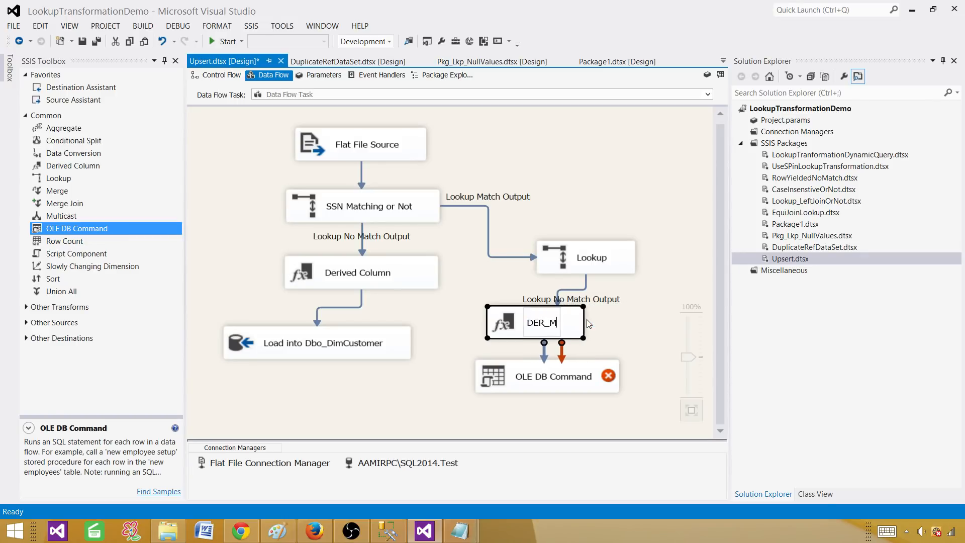
type("odified Column")
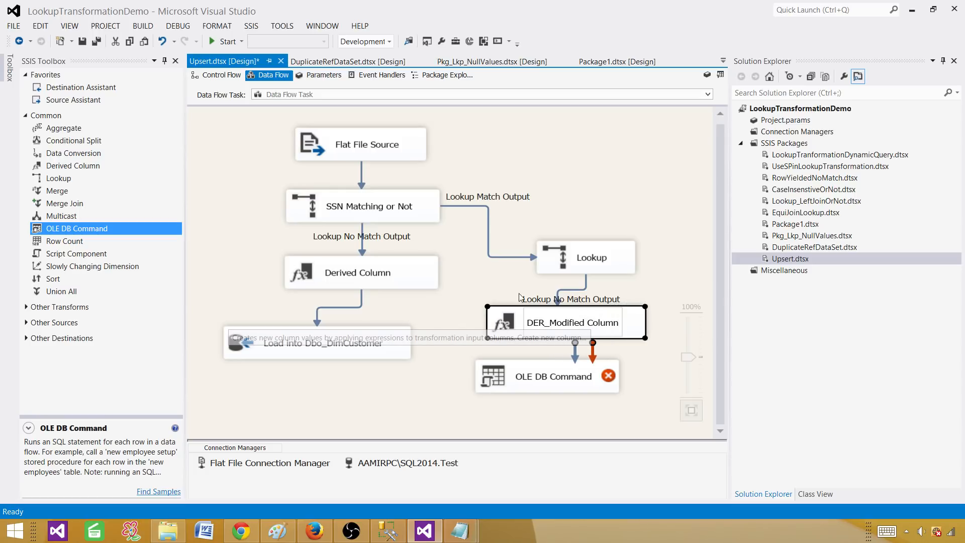
key("Return")
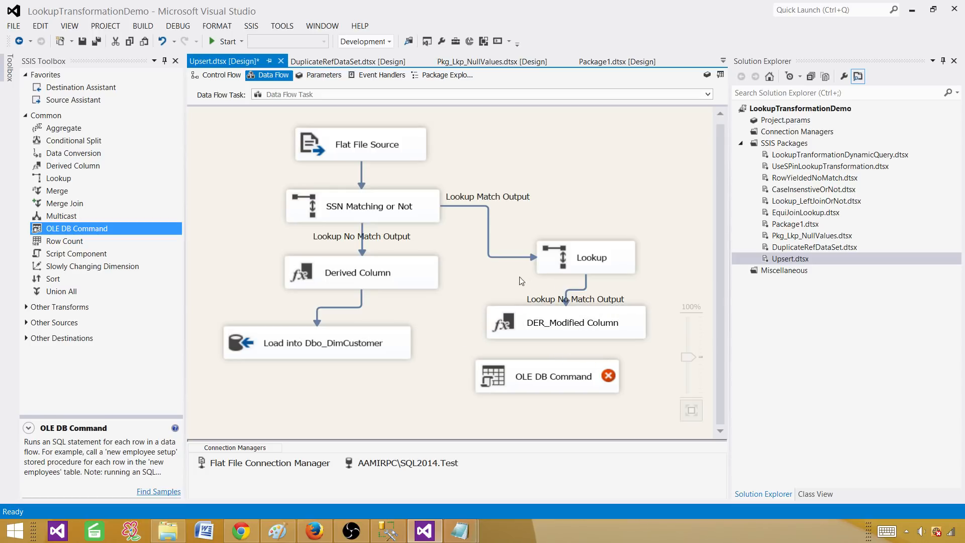
left_click_drag(578, 359, 559, 372)
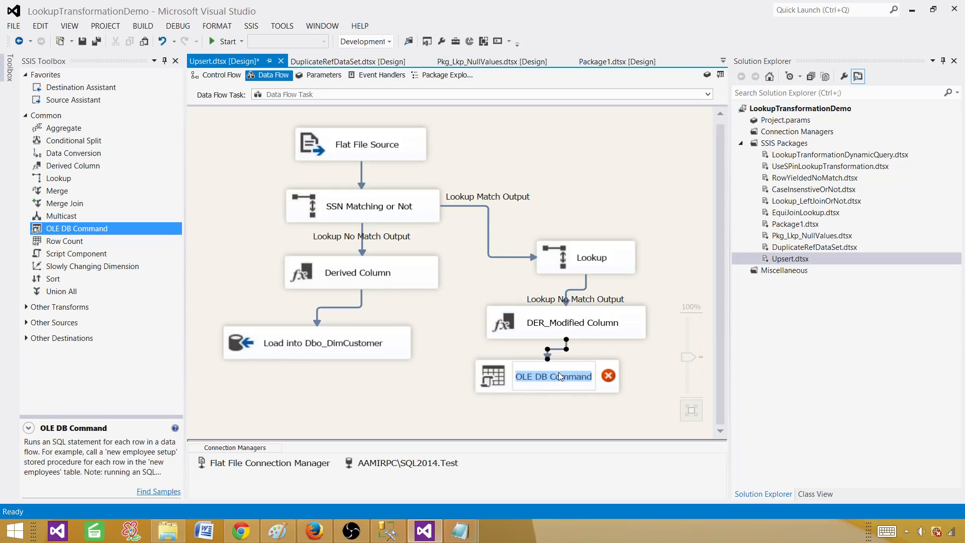
left_click(388, 530)
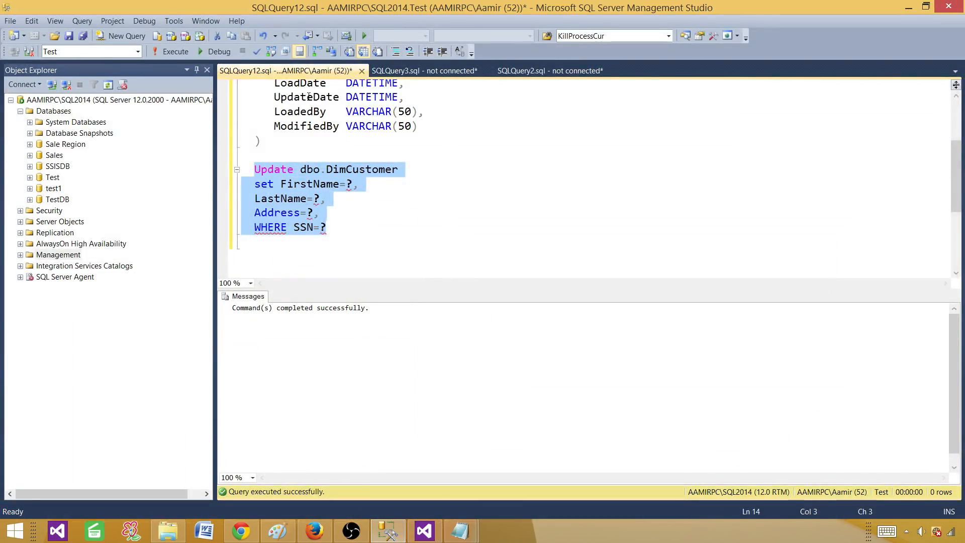
Copy the UpdateDate column name and add UpdateDate=? below the Address assignment.
left_click(311, 99)
double_click(306, 112)
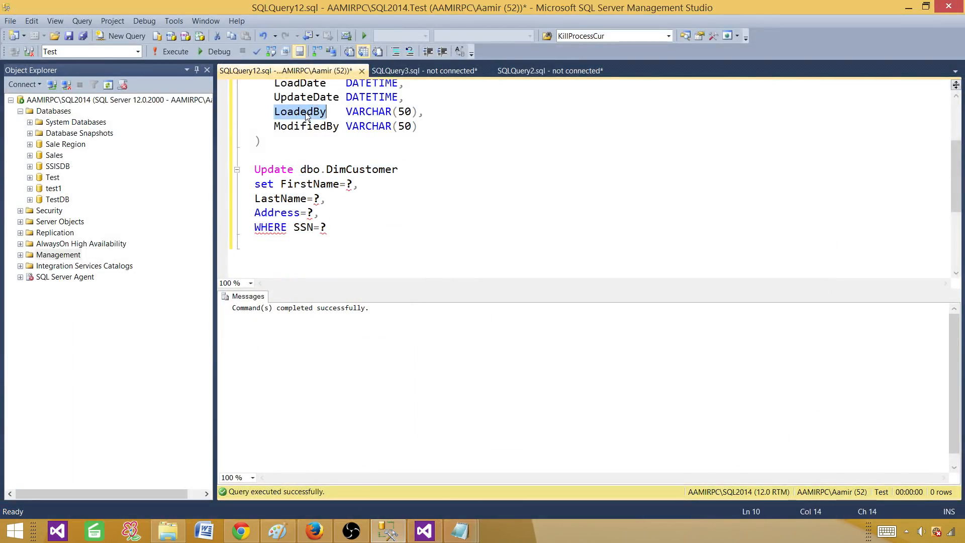
right_click(307, 113)
left_click(284, 100)
right_click(293, 96)
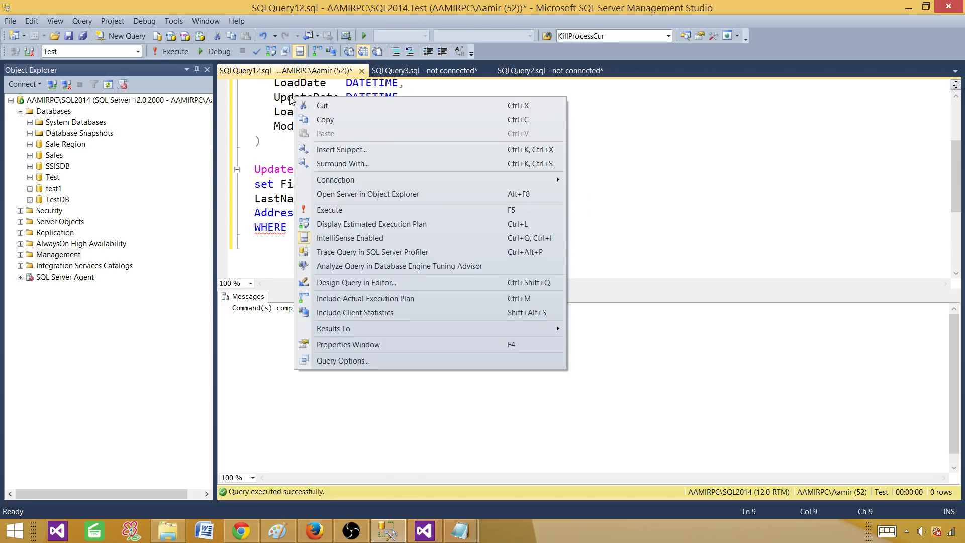
left_click(287, 97)
double_click(290, 97)
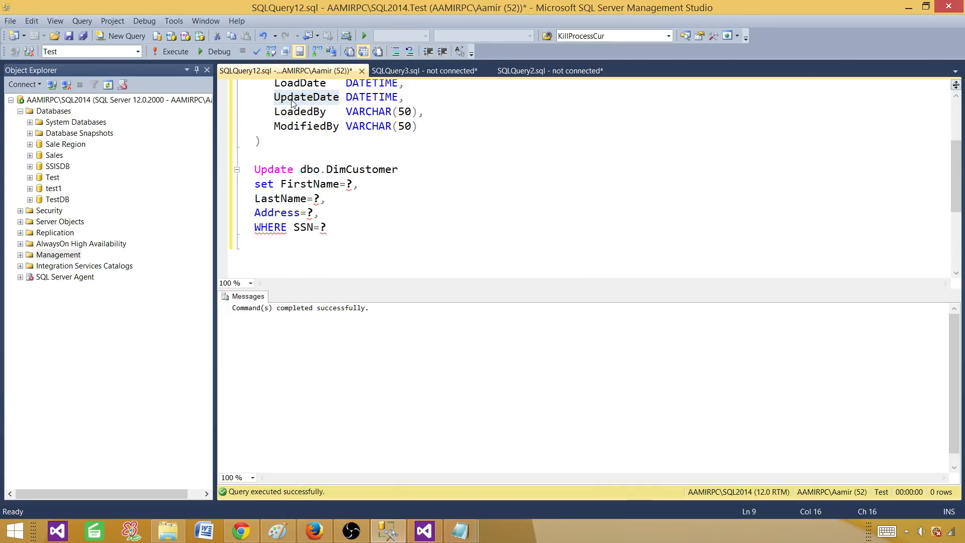
right_click(291, 99)
left_click(321, 123)
left_click(325, 213)
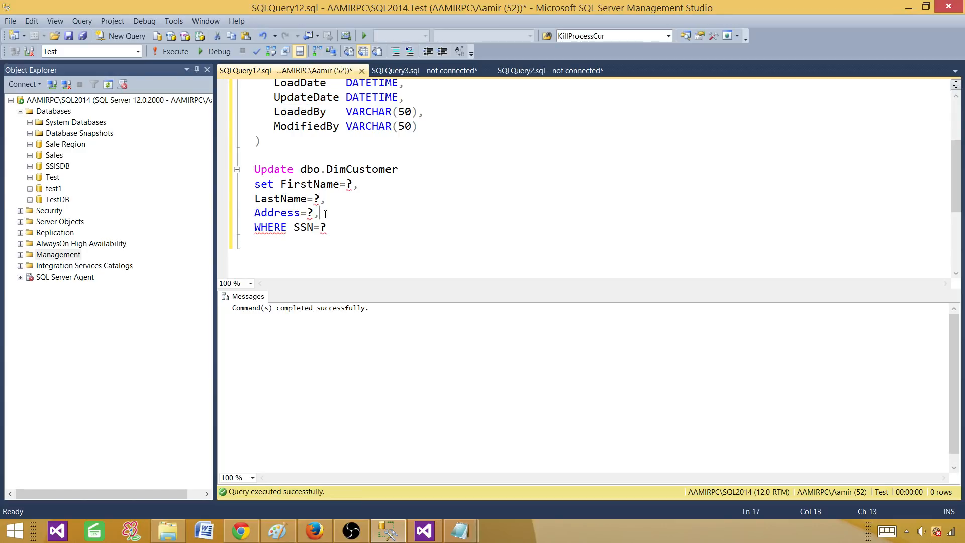
key("Return")
key("ctrl+v")
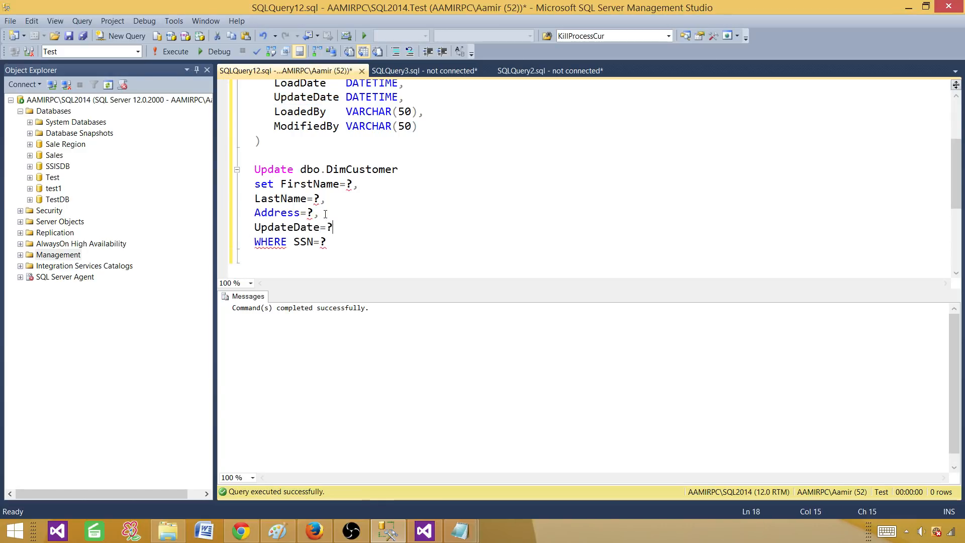
type("=?")
key("Return")
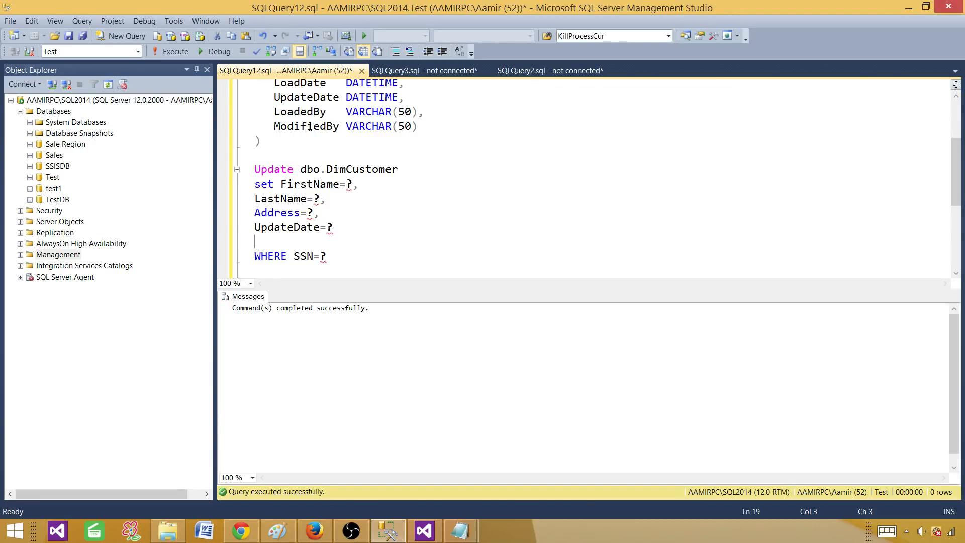
Add a ModifiedBy= line and put a comma after UpdateDate=? in the SET list.
double_click(309, 126)
right_click(276, 119)
left_click(327, 146)
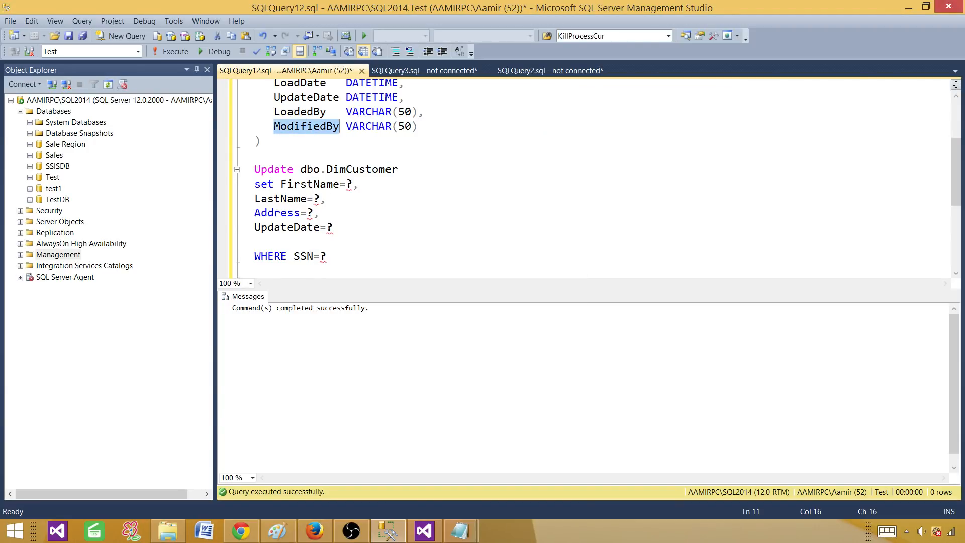
left_click(279, 240)
key("ctrl+v")
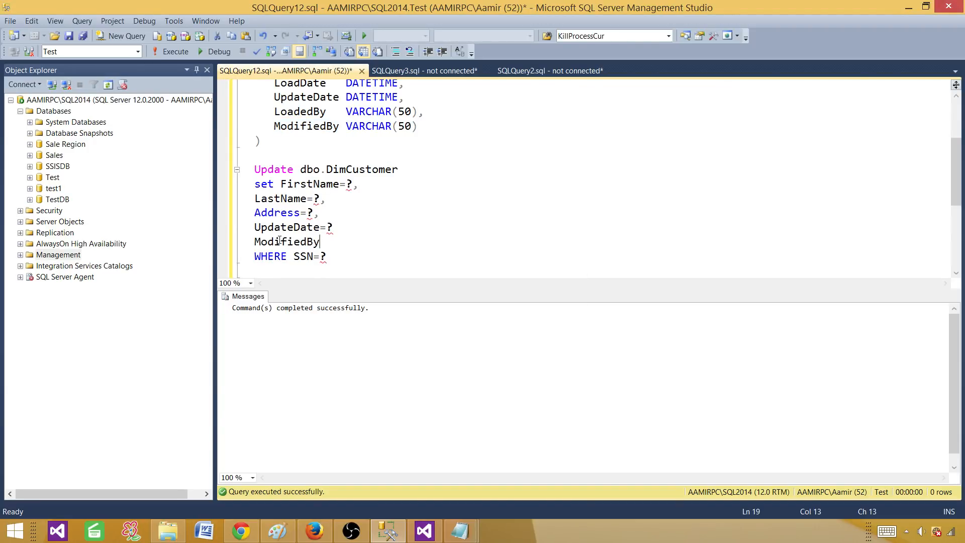
type("=")
left_click(340, 254)
type(",")
Check the ModifiedBy data type, copy the full UPDATE statement, and return to Visual Studio.
left_click_drag(301, 169, 391, 171)
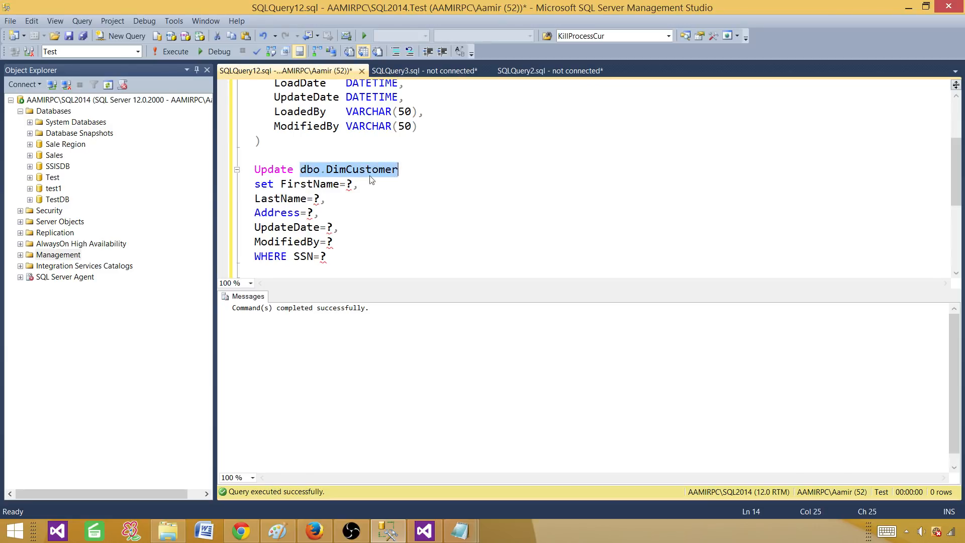
left_click(320, 185)
left_click(308, 186)
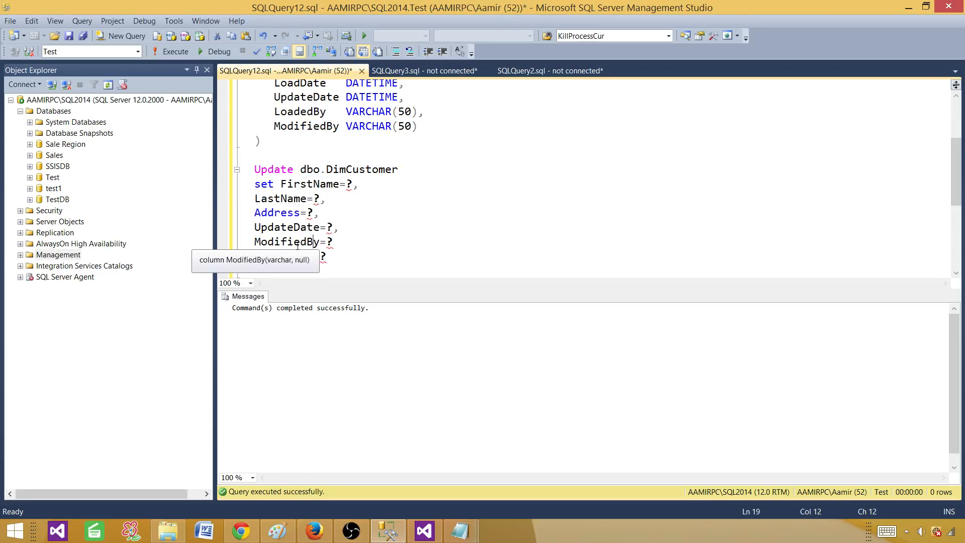
left_click(315, 242)
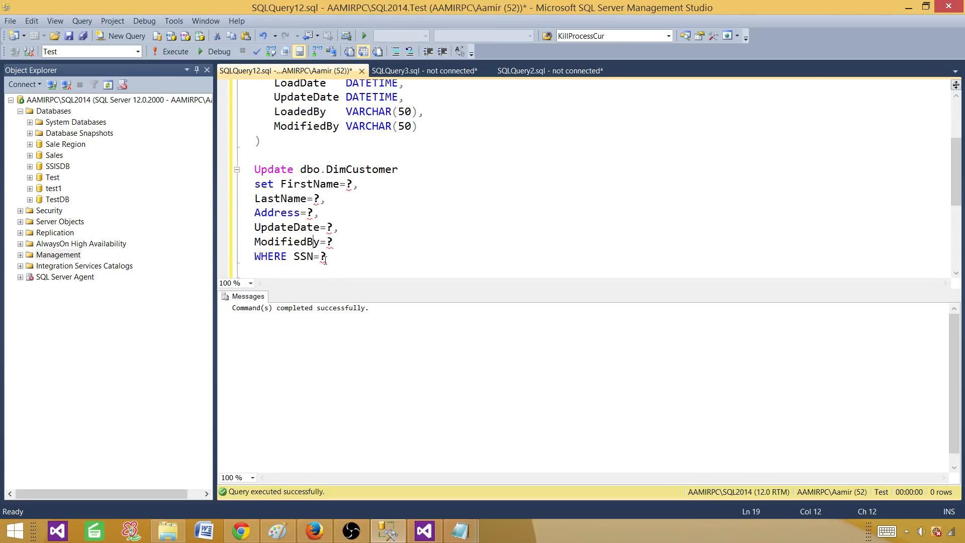
left_click_drag(344, 257, 249, 169)
right_click(292, 185)
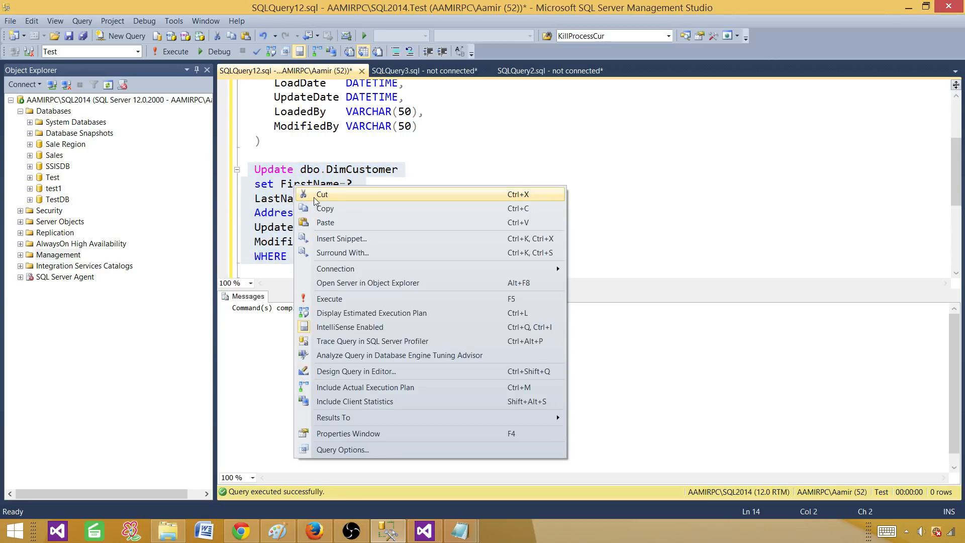
left_click(335, 210)
left_click(425, 531)
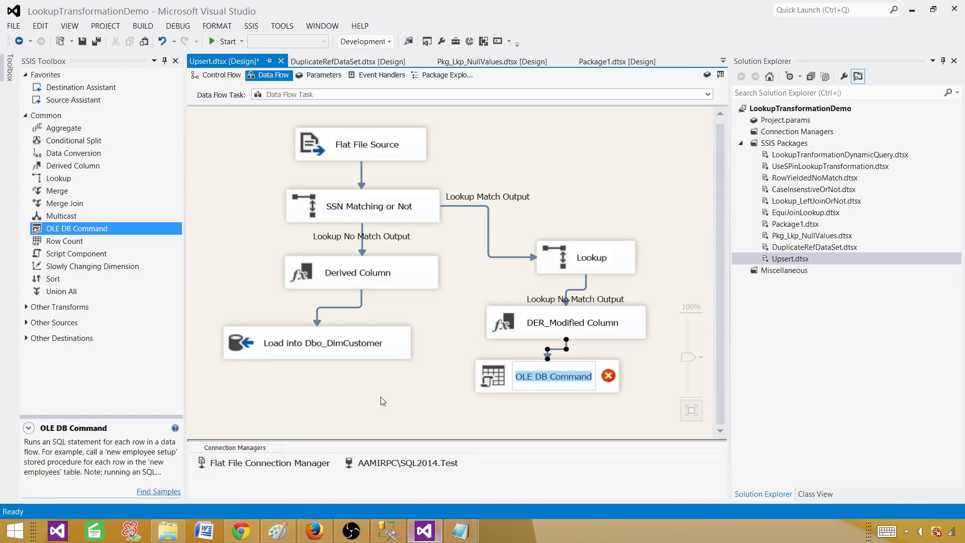
Reopen the OLE DB Command's Advanced Editor and choose the SQL2014.Test connection for OleDbConnection.
left_click(647, 372)
double_click(614, 374)
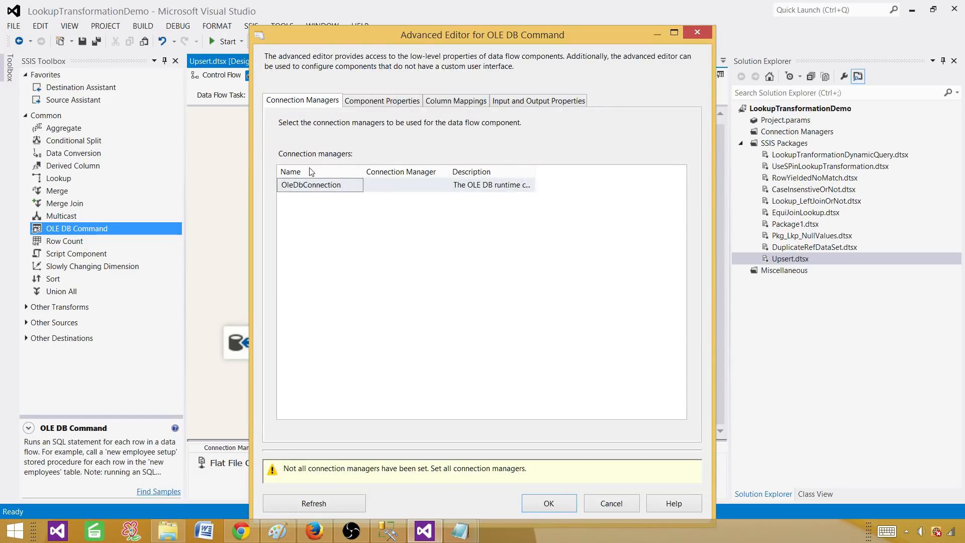
left_click(406, 185)
left_click(444, 185)
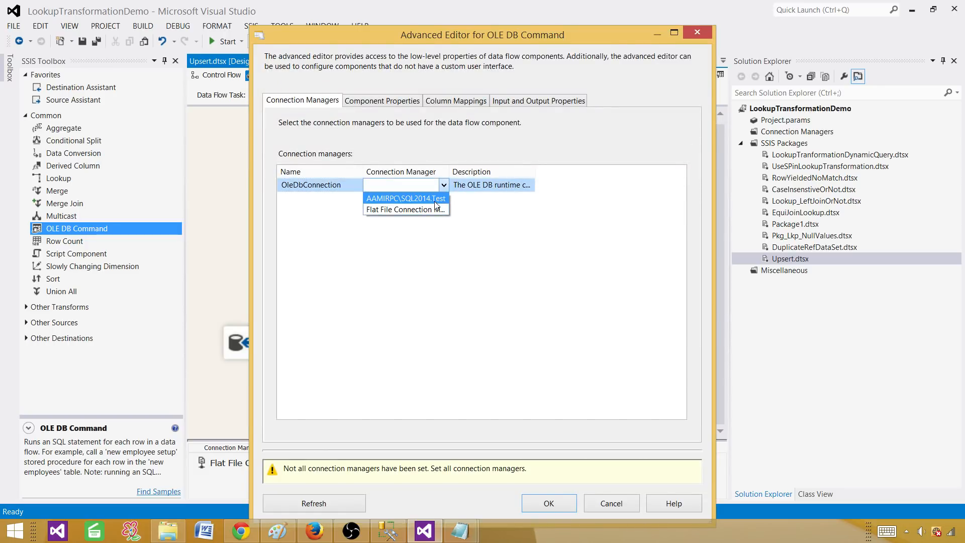
left_click(397, 199)
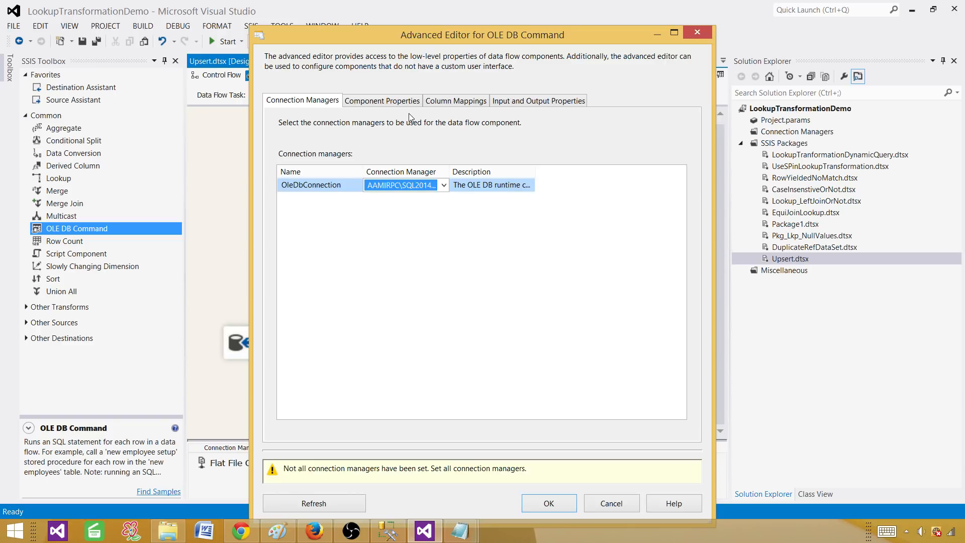
Paste the UPDATE dbo.DimCustomer … WHERE SSN=? statement into SqlCommand and view its column mappings.
left_click(397, 101)
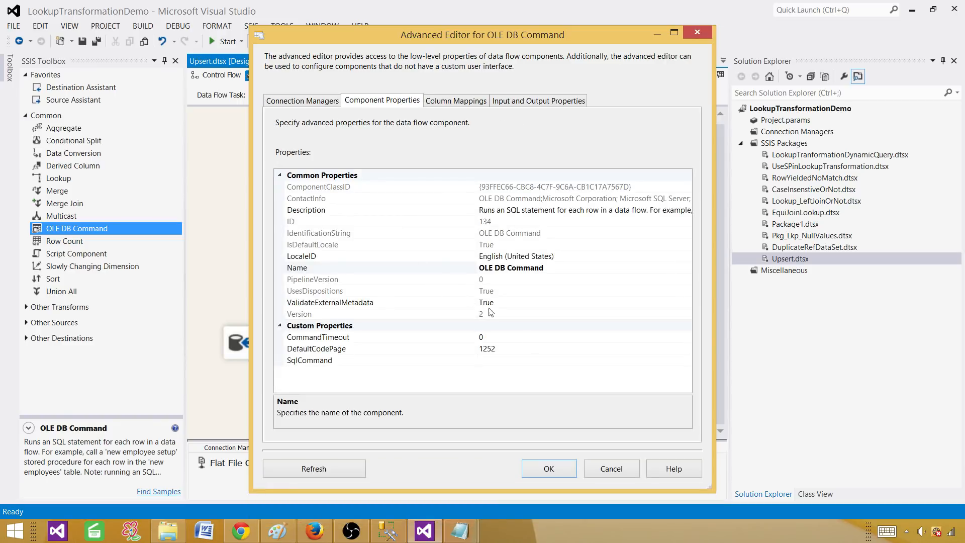
double_click(640, 361)
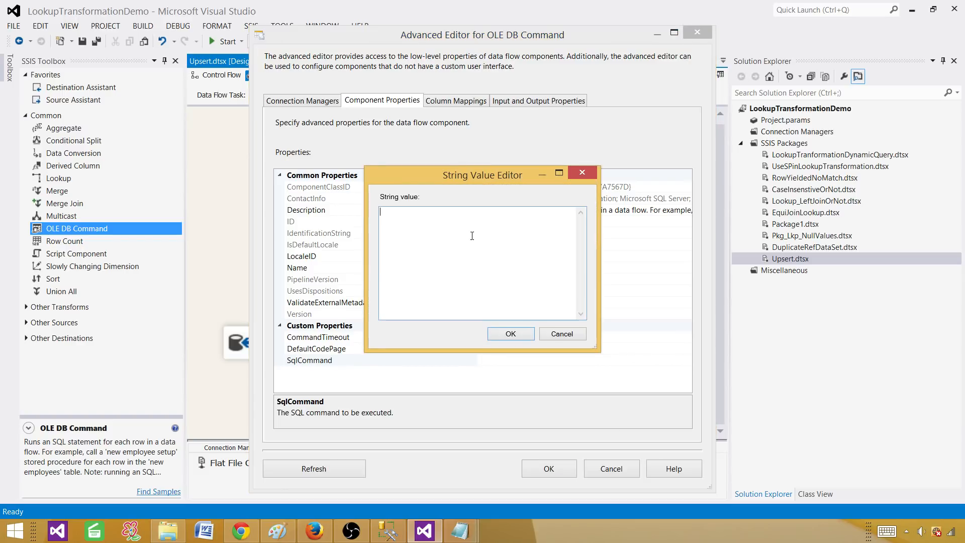
right_click(472, 233)
left_click(415, 276)
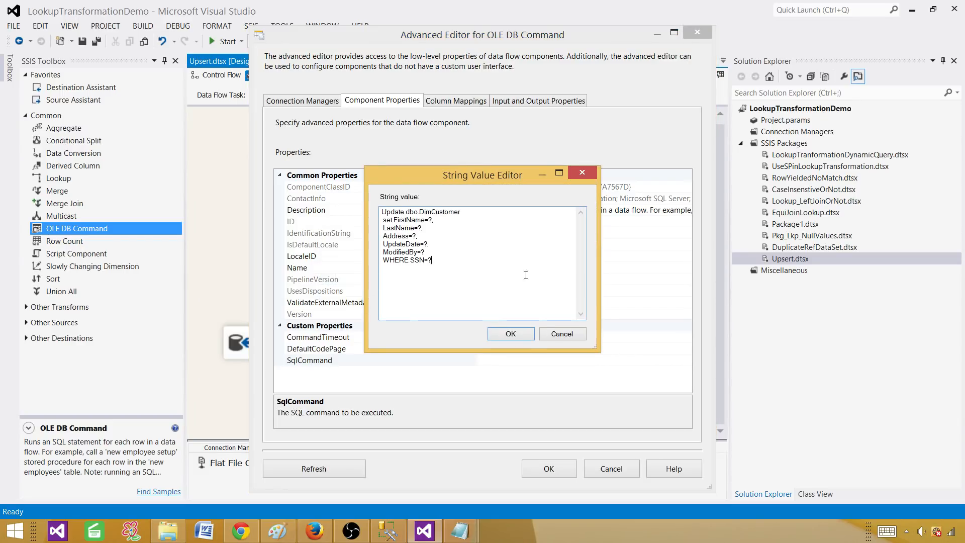
left_click(526, 339)
left_click(451, 100)
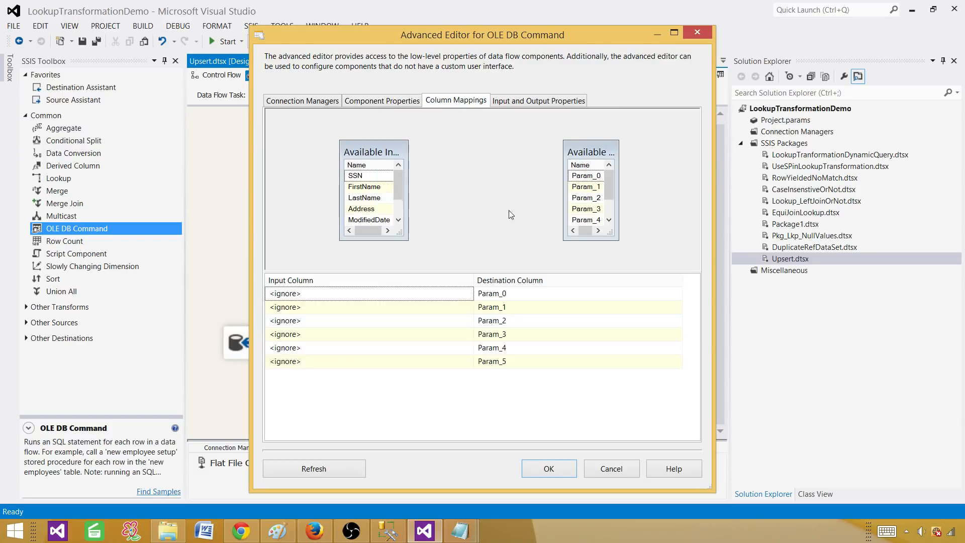
Check the UPDATE query's parameter order in Management Studio before mapping columns.
left_click_drag(379, 139, 378, 120)
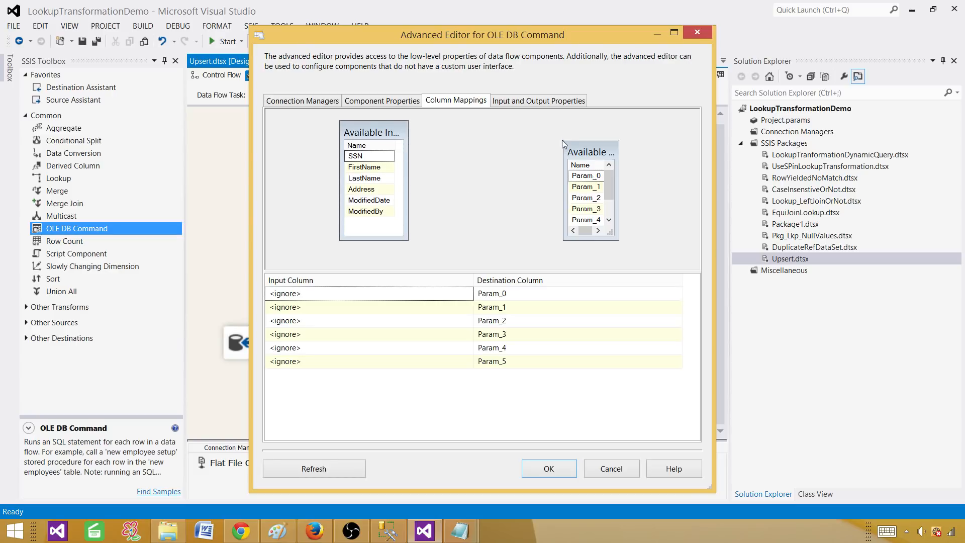
left_click_drag(565, 144, 543, 148)
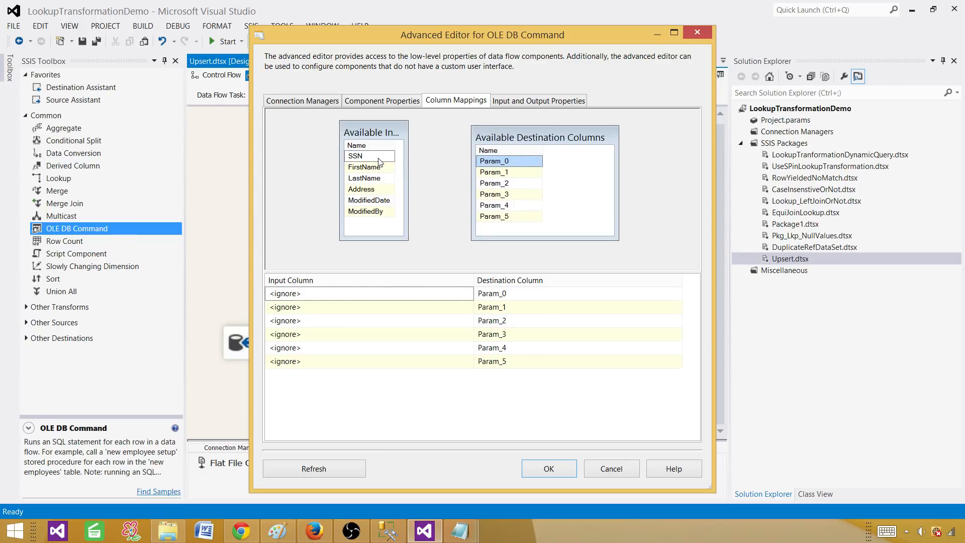
left_click(387, 534)
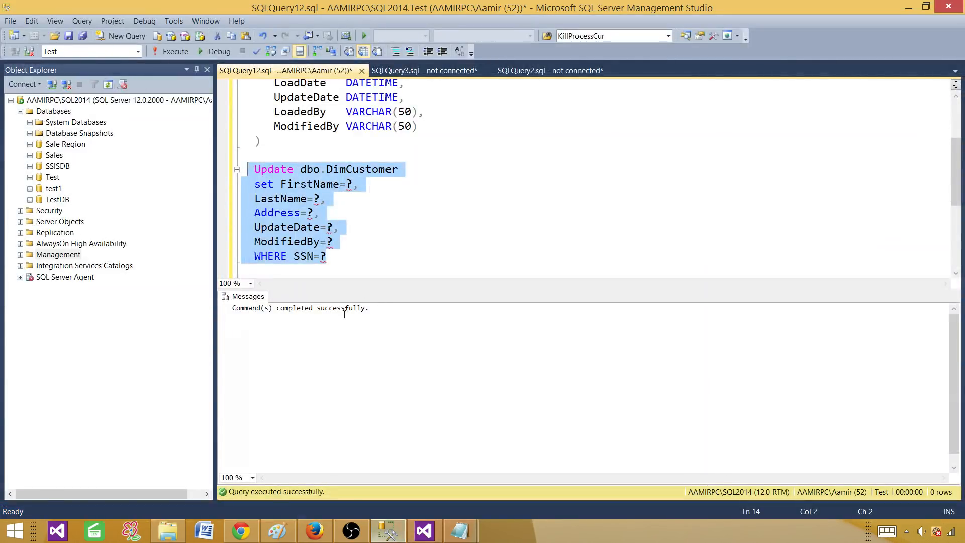
left_click(334, 189)
left_click(295, 200)
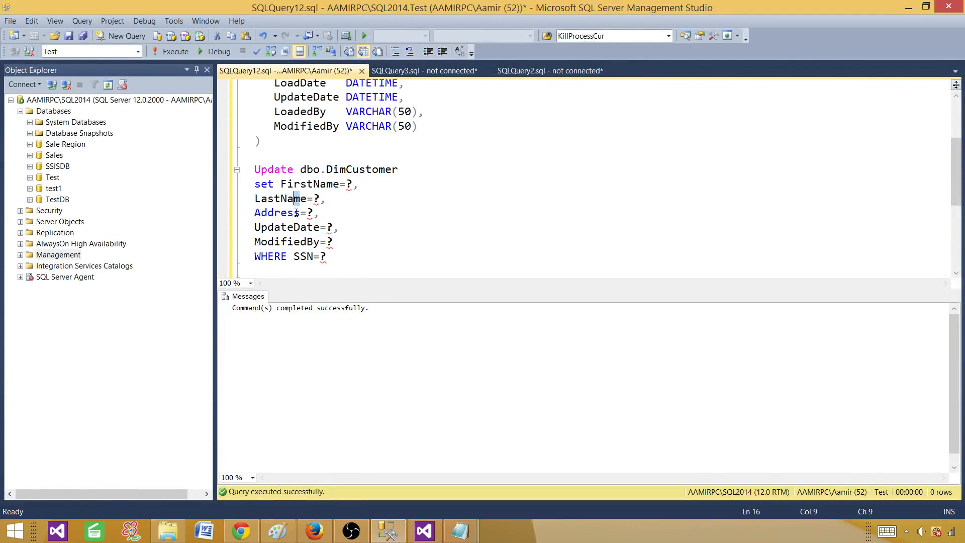
left_click(424, 531)
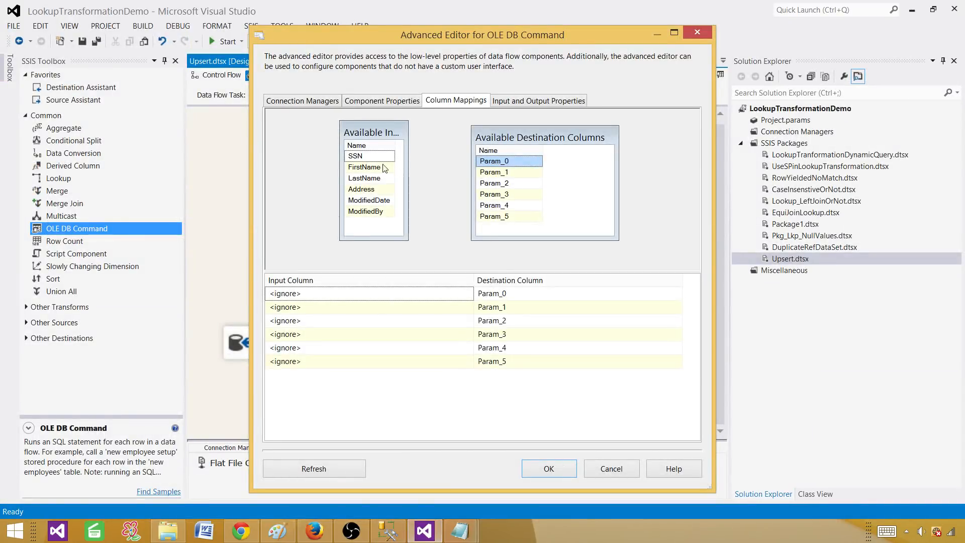
Map FirstName, LastName, Address, ModifiedDate and ModifiedBy to Param_0 through Param_4.
left_click_drag(385, 168, 493, 165)
left_click_drag(390, 182, 494, 184)
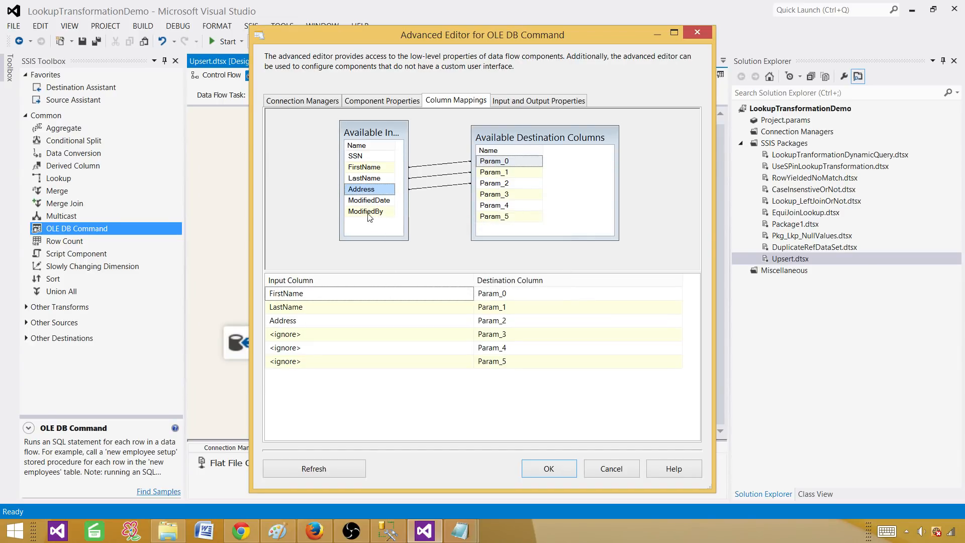
left_click_drag(386, 202, 505, 197)
left_click_drag(372, 214, 497, 206)
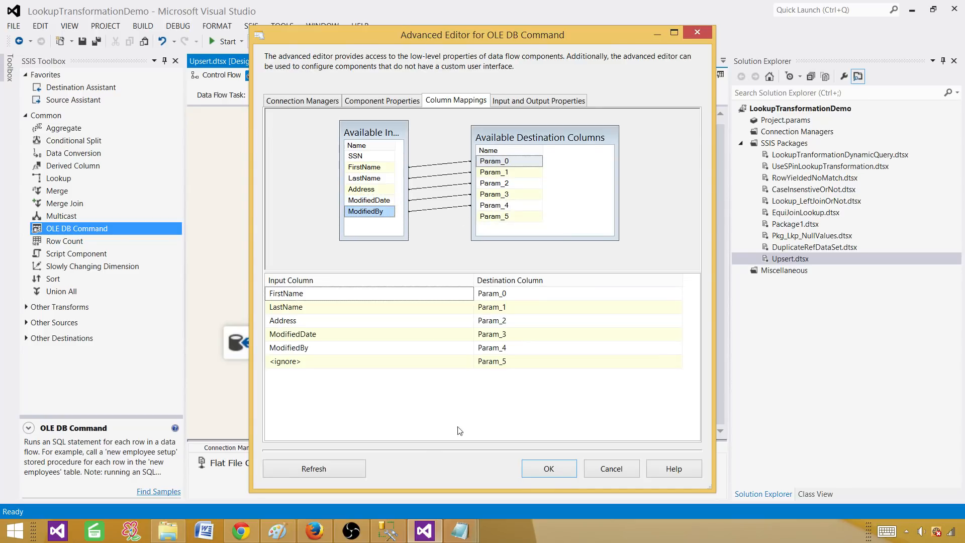
Confirm SSN is the WHERE parameter, map SSN to Param_5, and accept the editor.
left_click(398, 534)
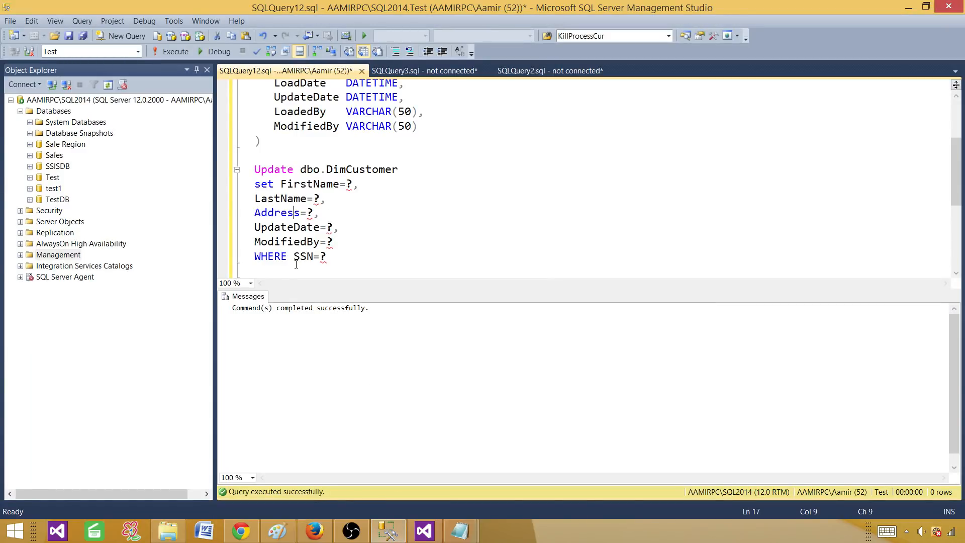
left_click(424, 531)
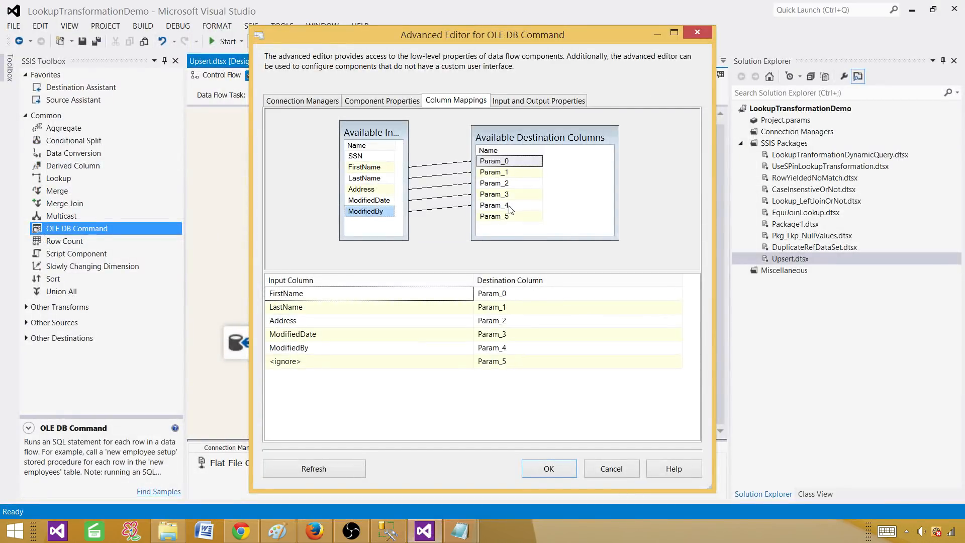
left_click(388, 532)
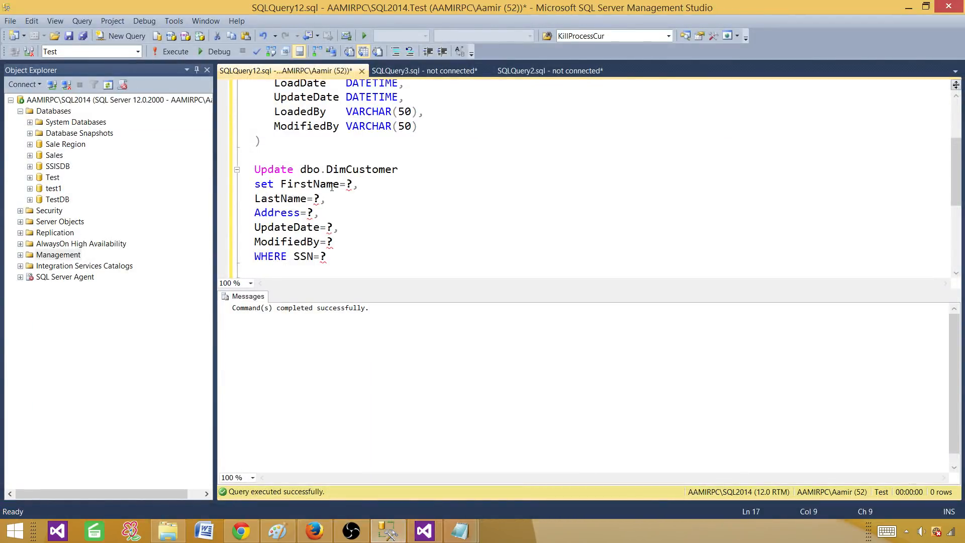
left_click_drag(283, 184, 255, 215)
left_click(288, 225)
left_click(294, 252)
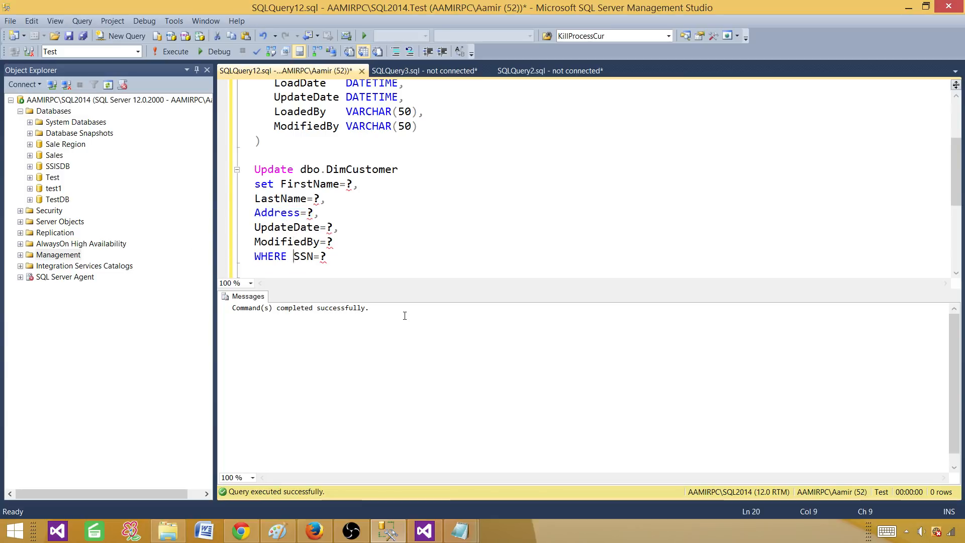
left_click(425, 531)
left_click_drag(375, 157, 492, 222)
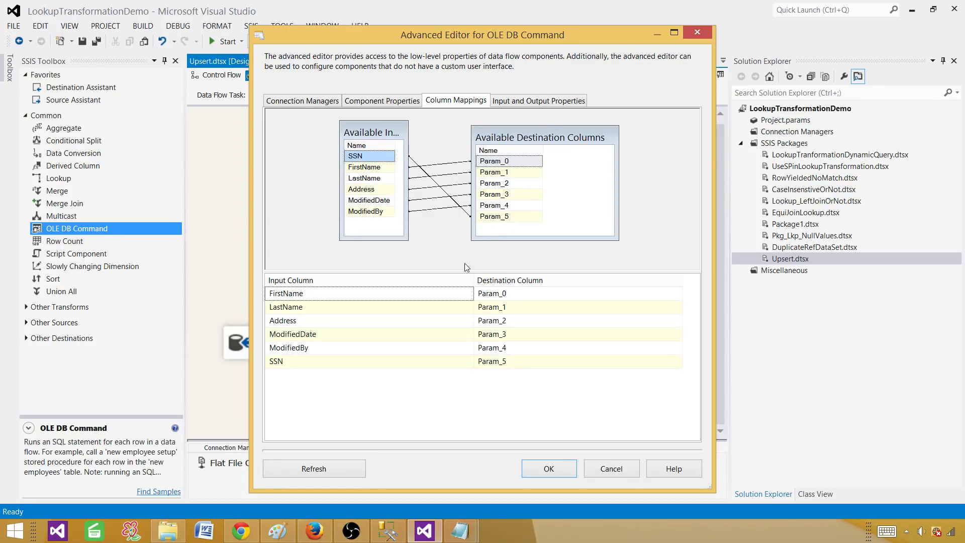
left_click(549, 469)
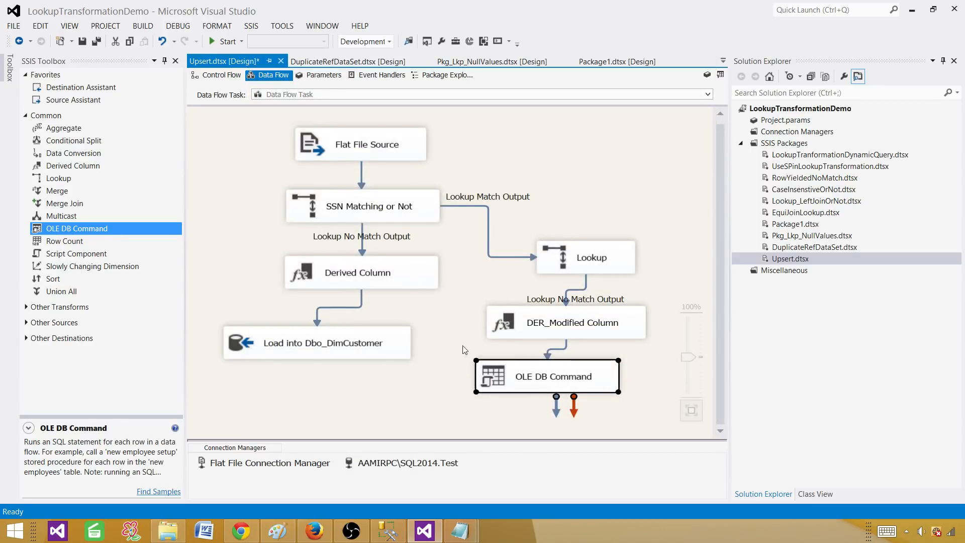
Deselect the OLE DB Command and switch to the InputFolder in File Explorer.
left_click(542, 167)
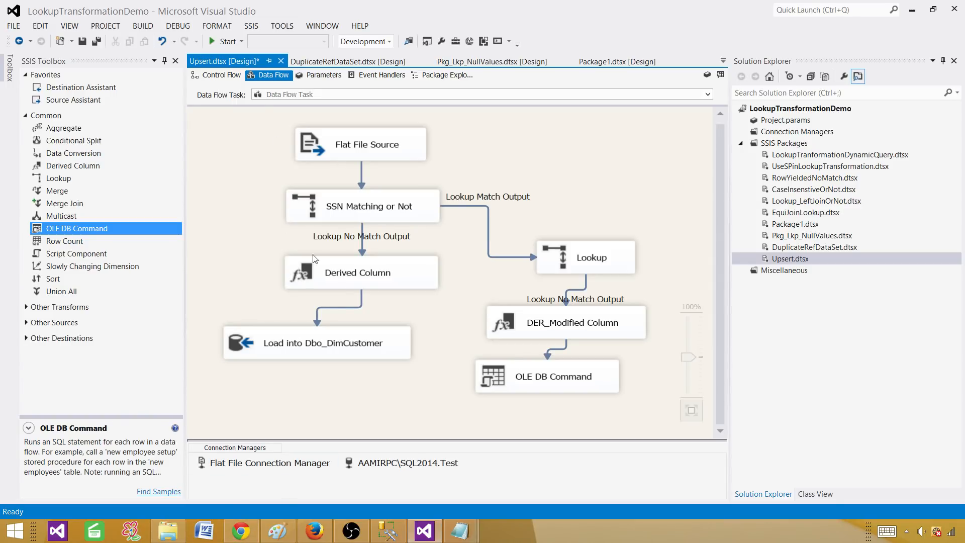
left_click(177, 540)
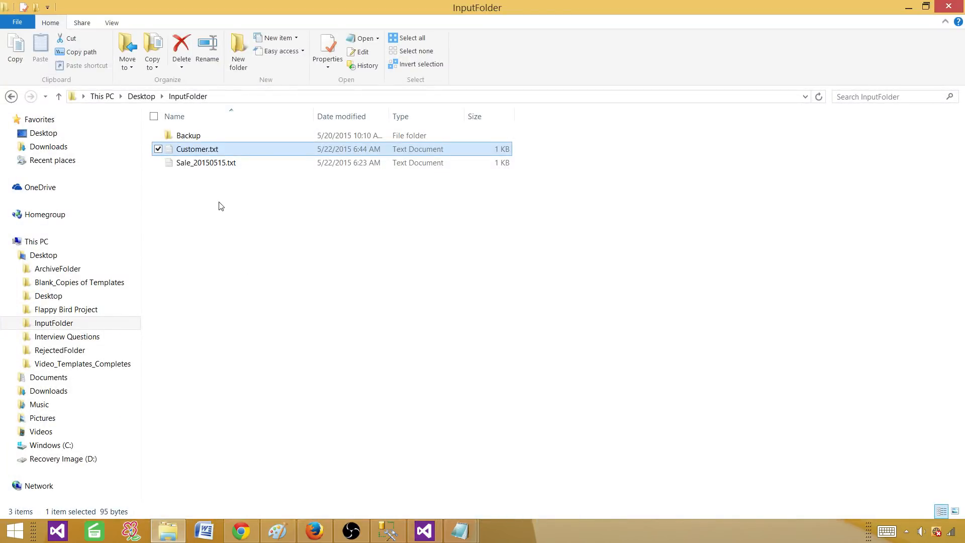
Review the two customer rows in Customer.txt, then start the Upsert package in Visual Studio.
double_click(210, 150)
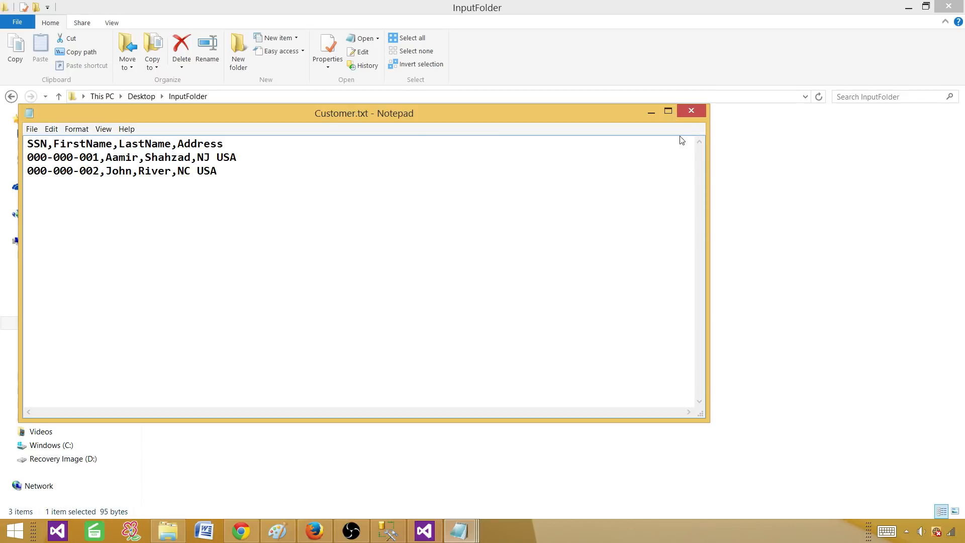
left_click(691, 110)
left_click(424, 531)
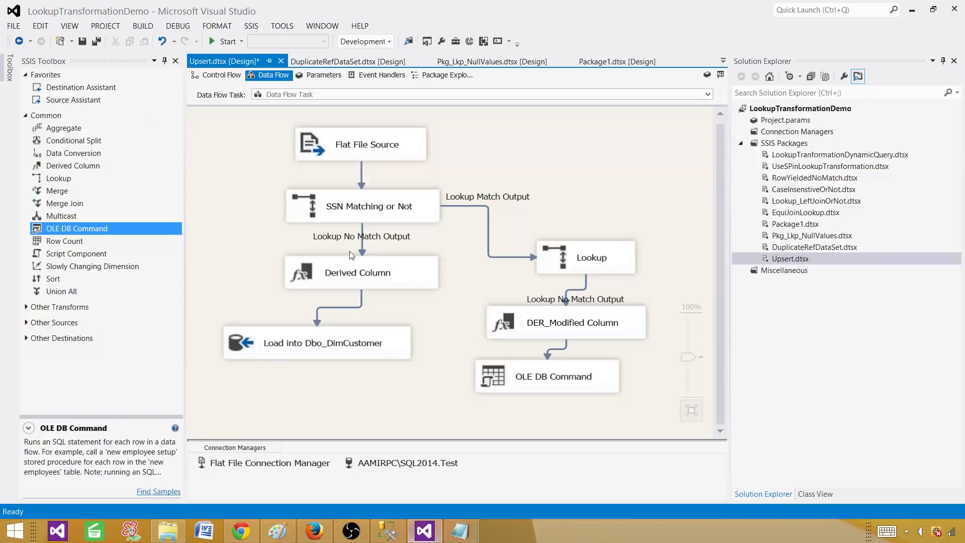
left_click(223, 42)
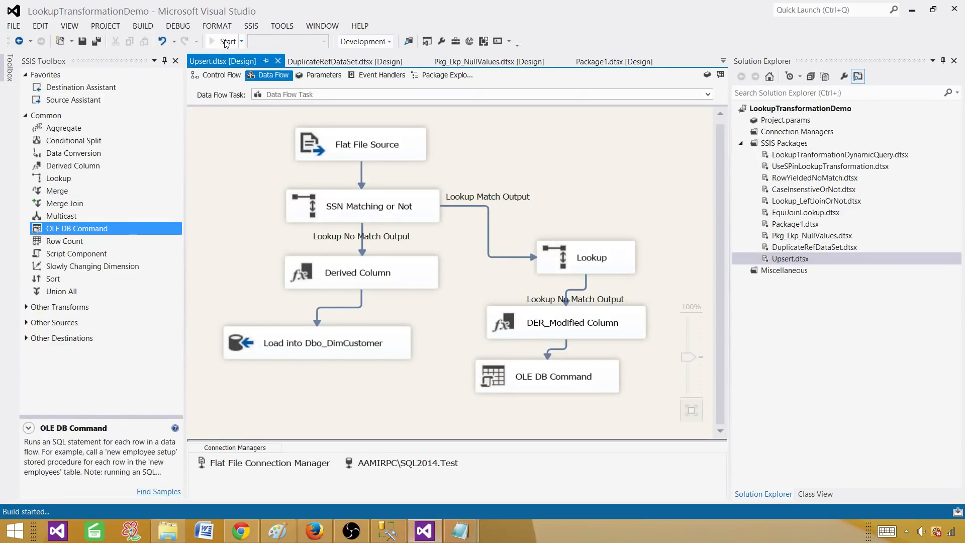
left_click(389, 535)
Copy the dbo.DimCustomer table name from the table definition script.
left_click(405, 131)
scroll(405, 139, "up", 1)
scroll(405, 139, "up", 2)
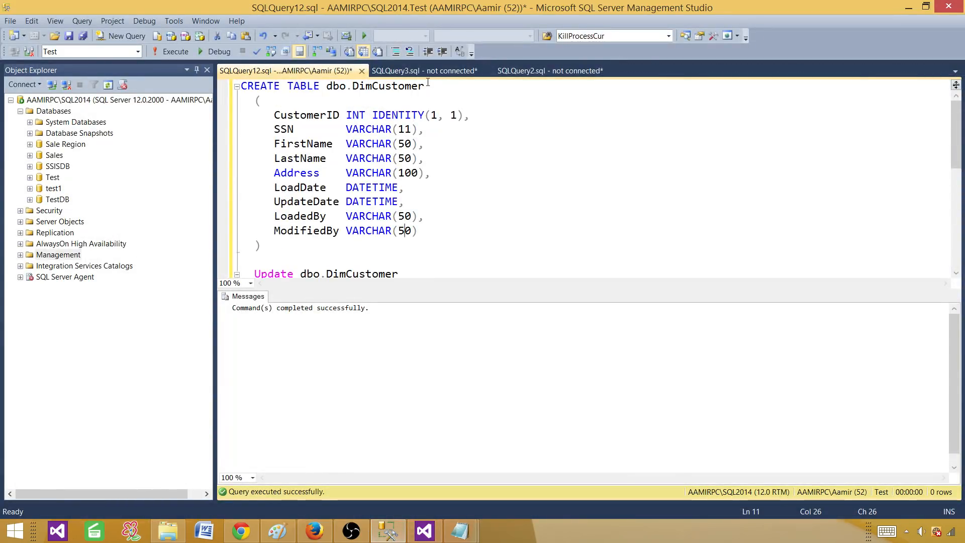
left_click_drag(425, 86, 327, 89)
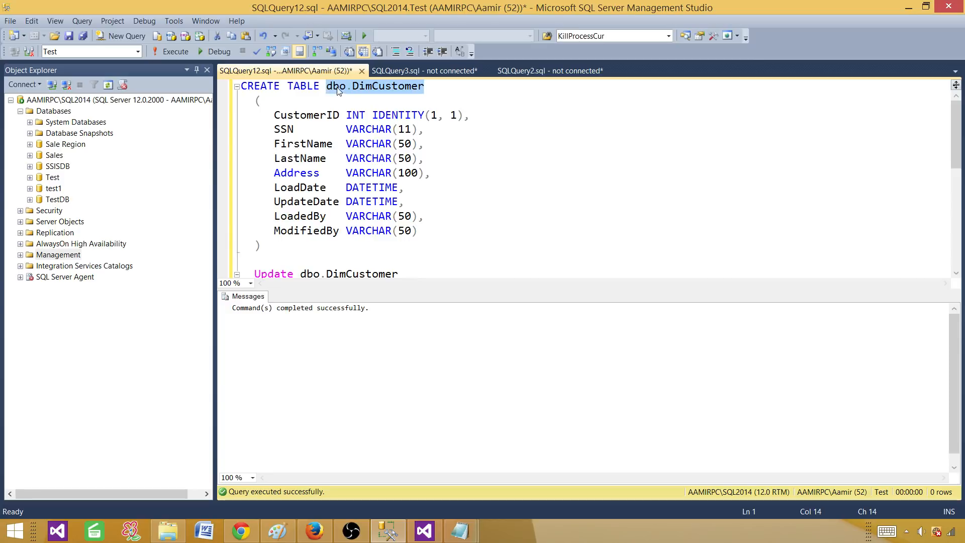
right_click(328, 86)
left_click(351, 112)
Write and run Select * from dbo.DimCustomer at the end of the script.
left_click(433, 202)
scroll(439, 205, "down", 5)
left_click(440, 204)
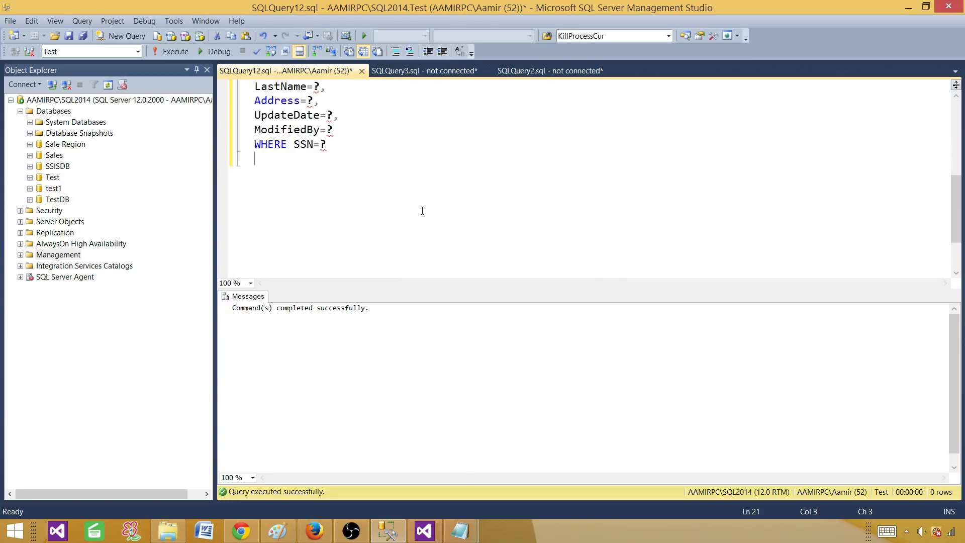
key("Return")
key("Return")
type("Select * from")
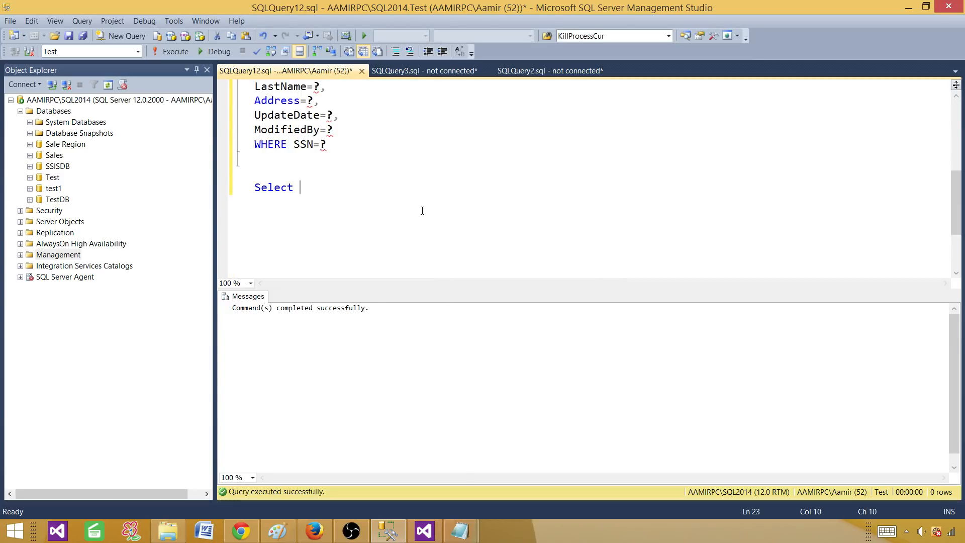
key("ctrl+v")
key("shift+Up")
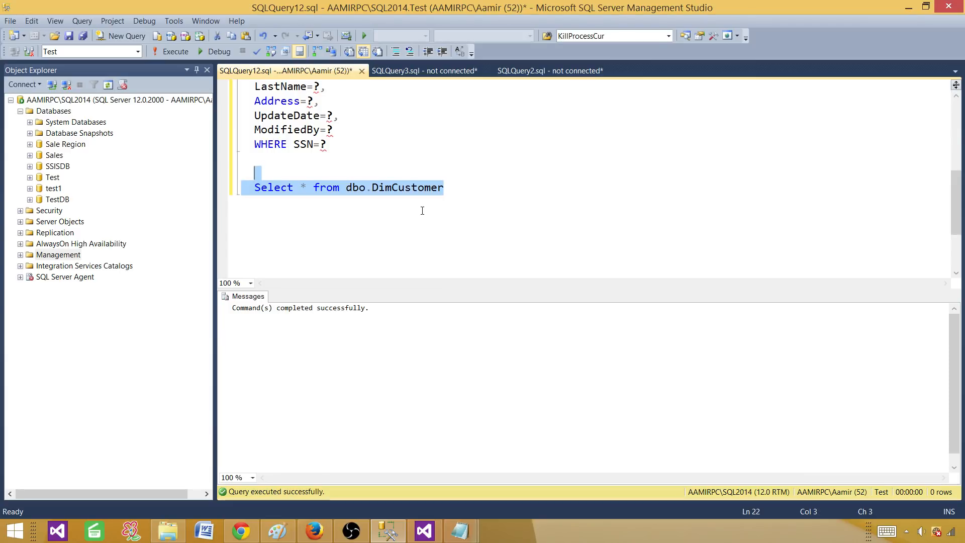
key("F5")
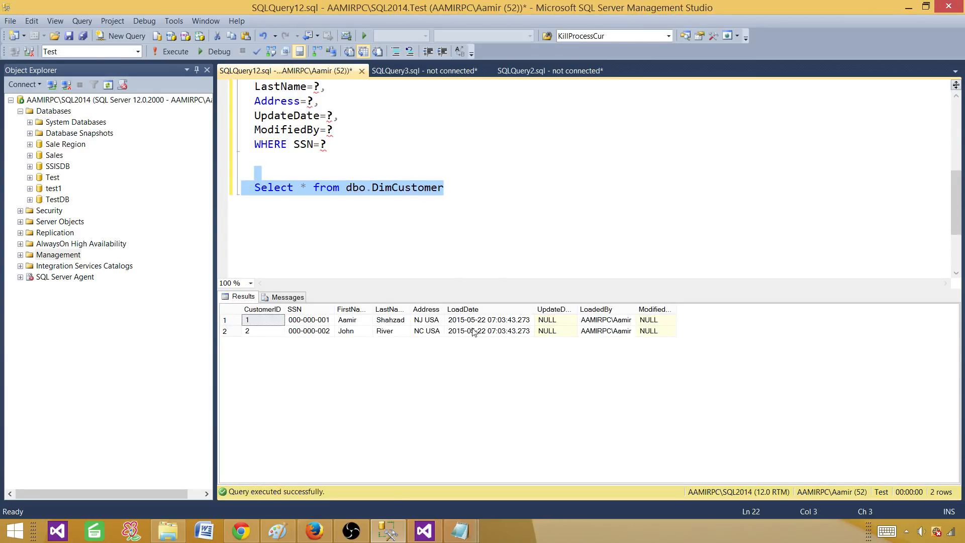
Inspect the LoadDate and LoadedBy values and widen the UpdateDate and ModifiedBy columns.
left_click_drag(487, 322, 487, 332)
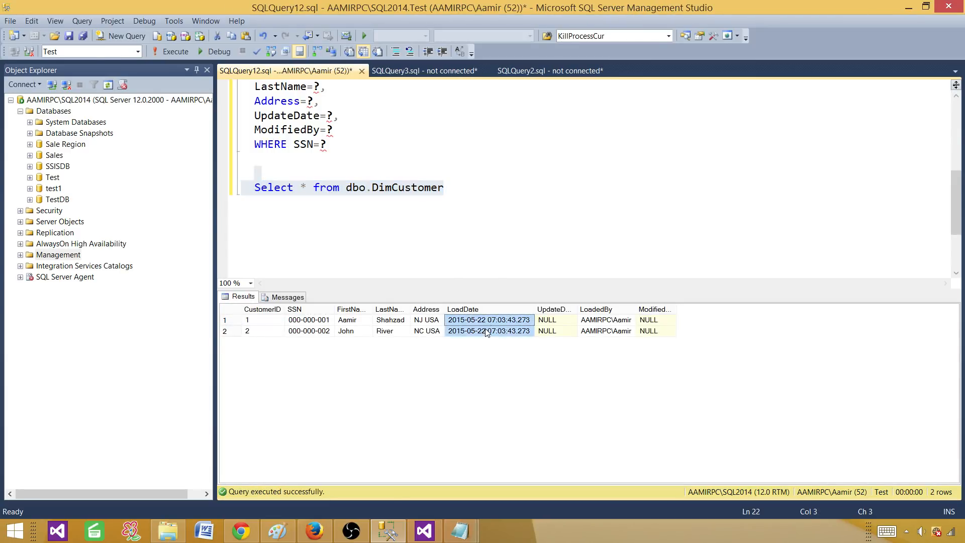
left_click_drag(614, 321, 614, 333)
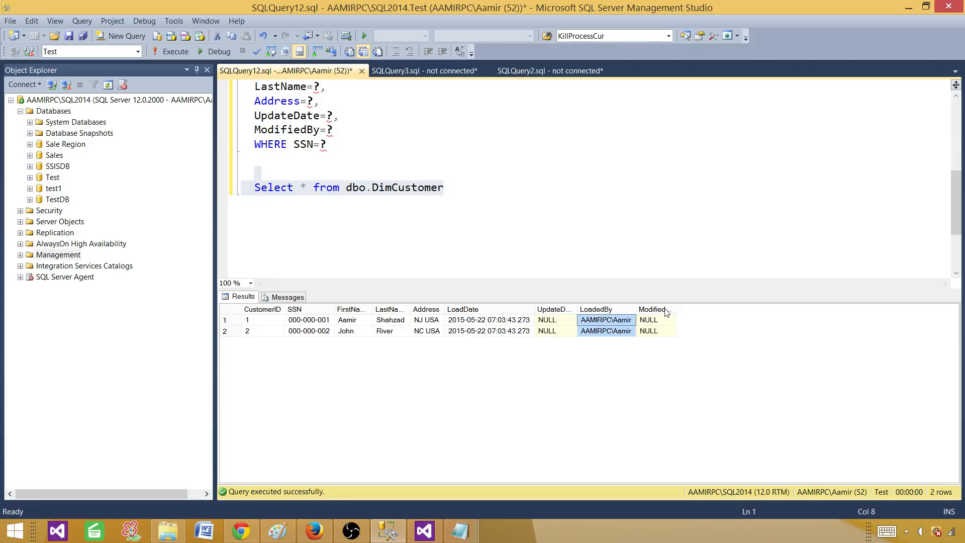
left_click_drag(578, 308, 610, 308)
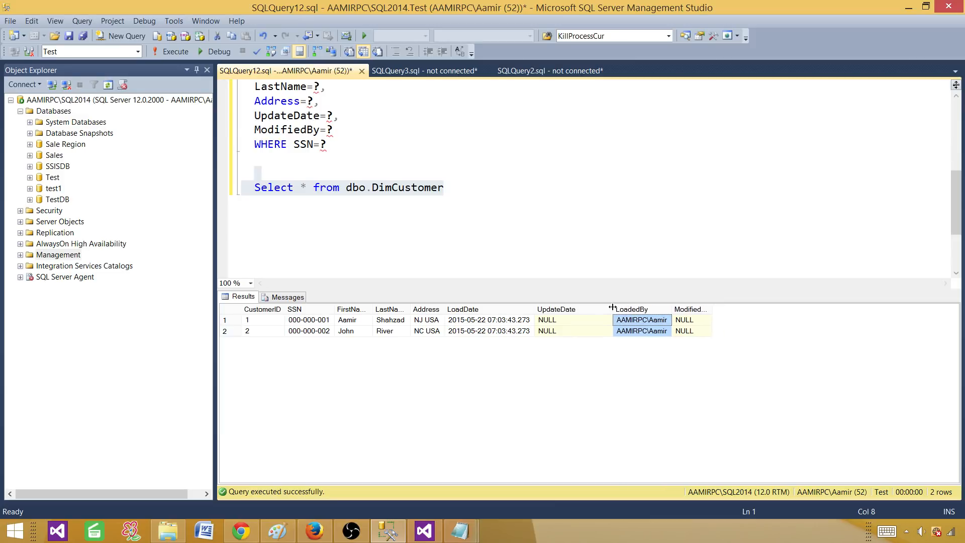
double_click(708, 309)
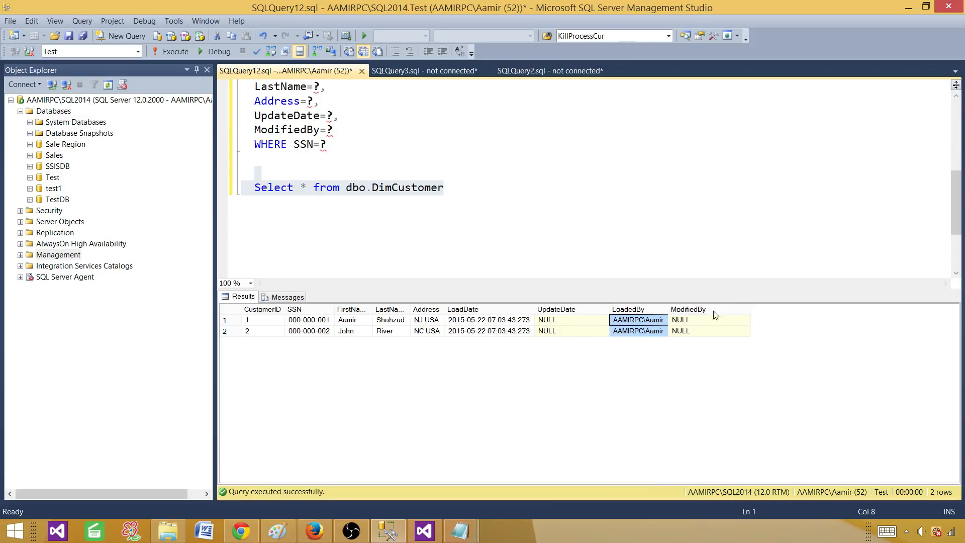
left_click(318, 255)
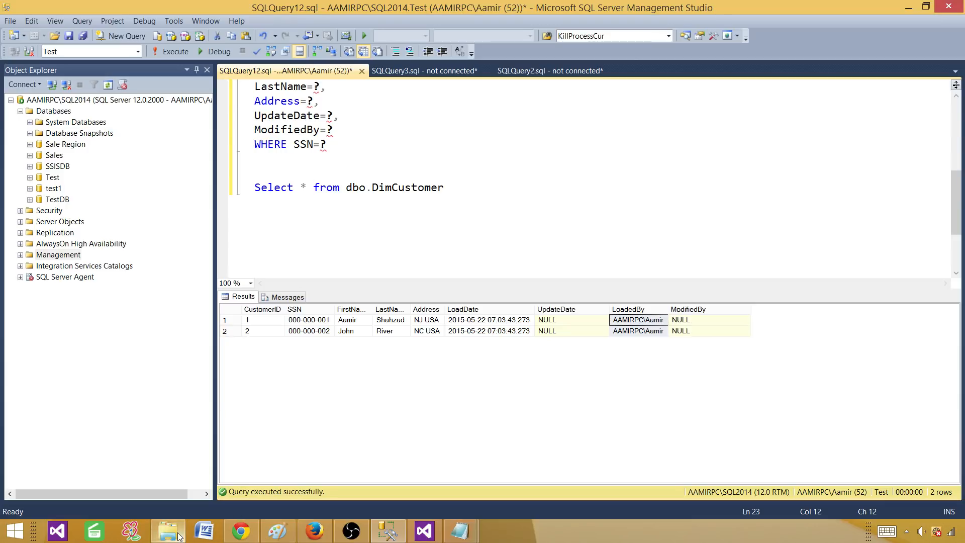
Inspect the SSN Matching or Not and Load into Dbo_DimCustomer component properties.
left_click(432, 534)
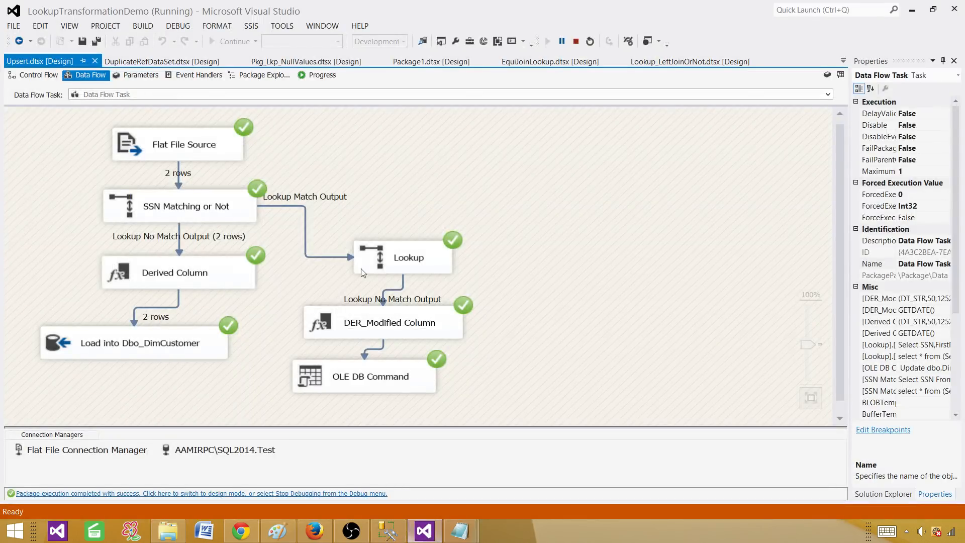
left_click(192, 209)
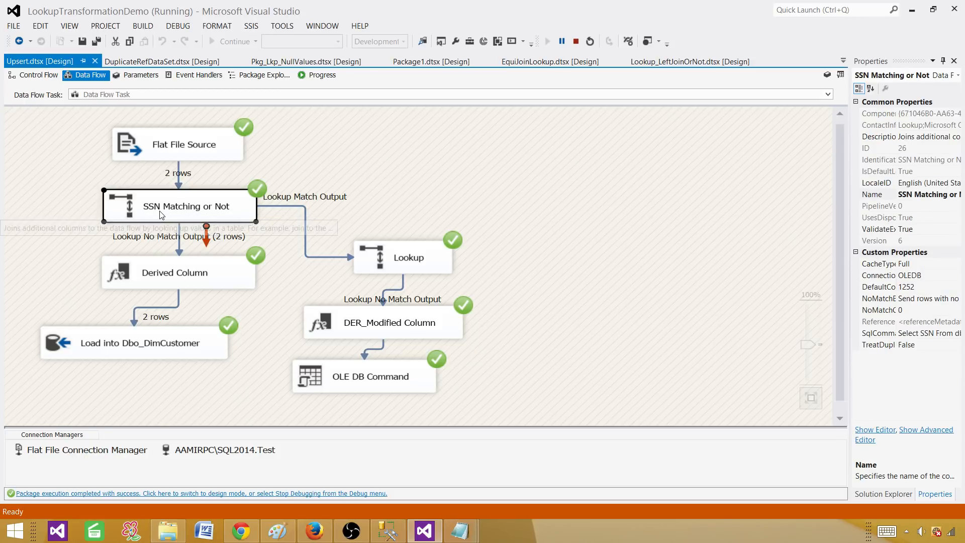
left_click(139, 346)
left_click(396, 198)
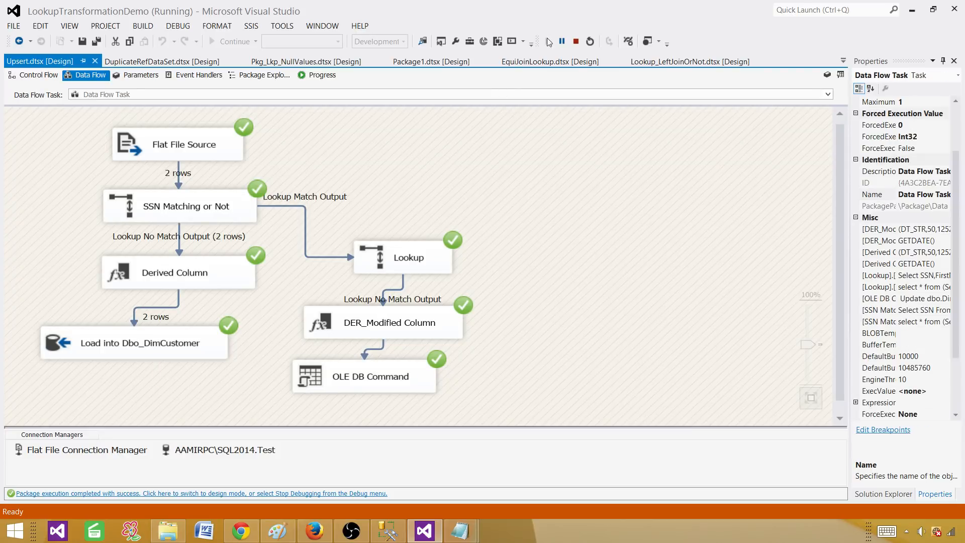
Stop debugging and open Customer.txt from InputFolder in Notepad.
left_click(576, 41)
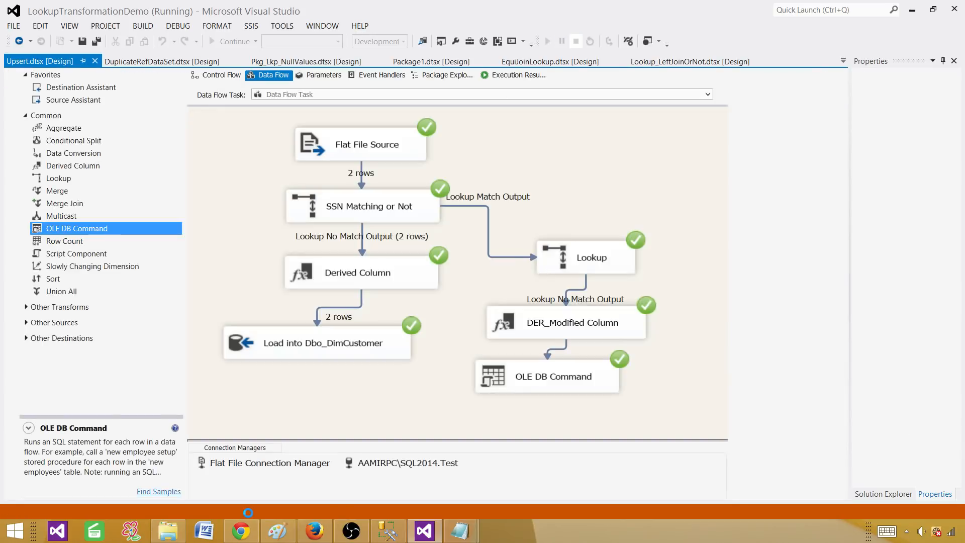
left_click(173, 532)
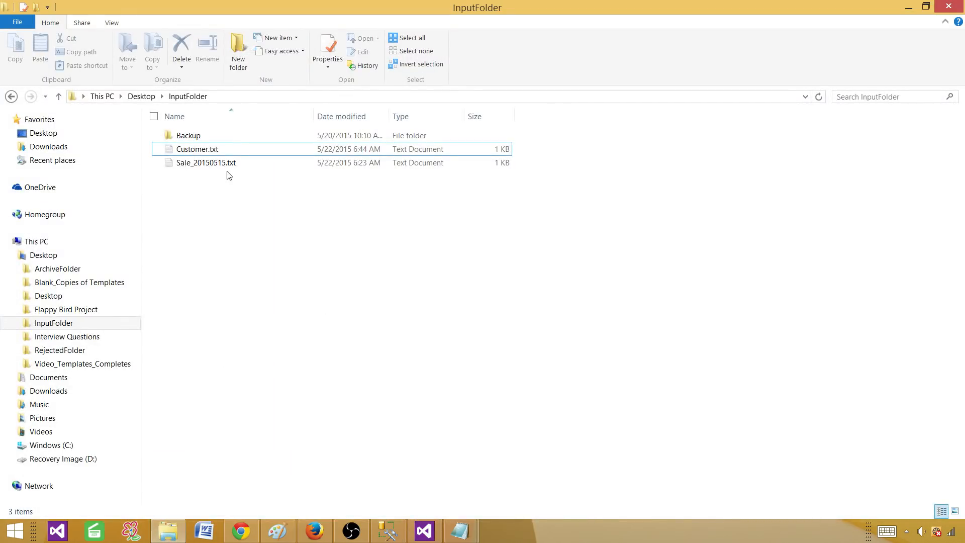
double_click(216, 149)
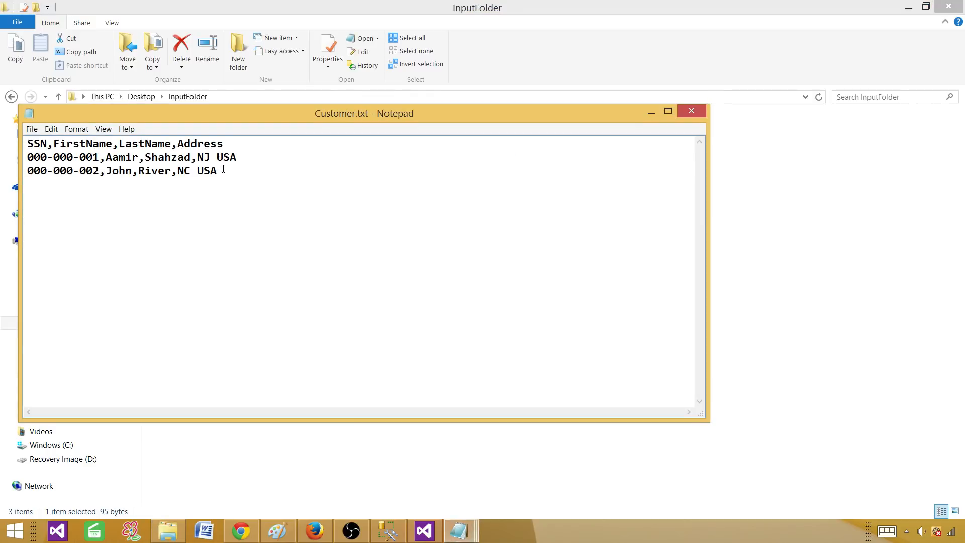
Duplicate the second customer line as a new last line.
left_click_drag(218, 171, 27, 171)
right_click(32, 172)
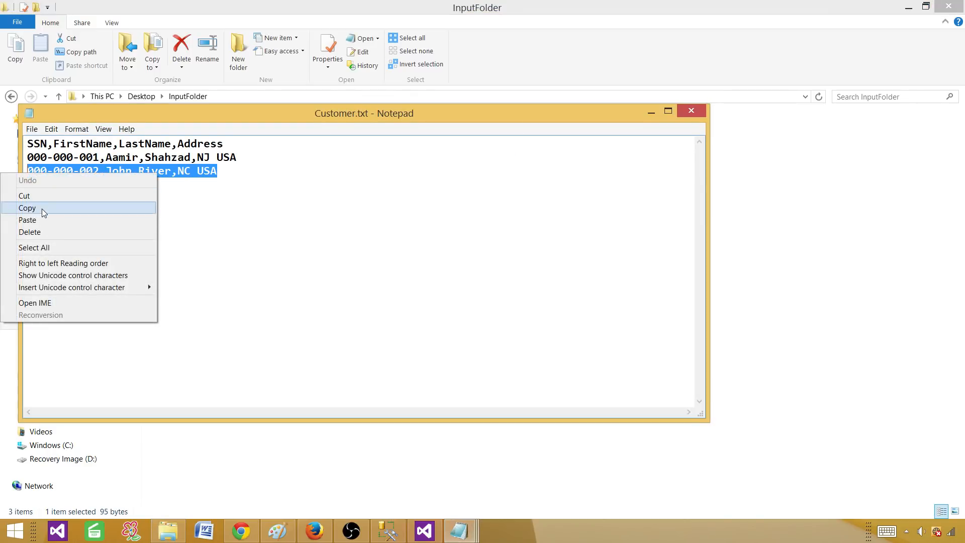
left_click(43, 208)
left_click(222, 174)
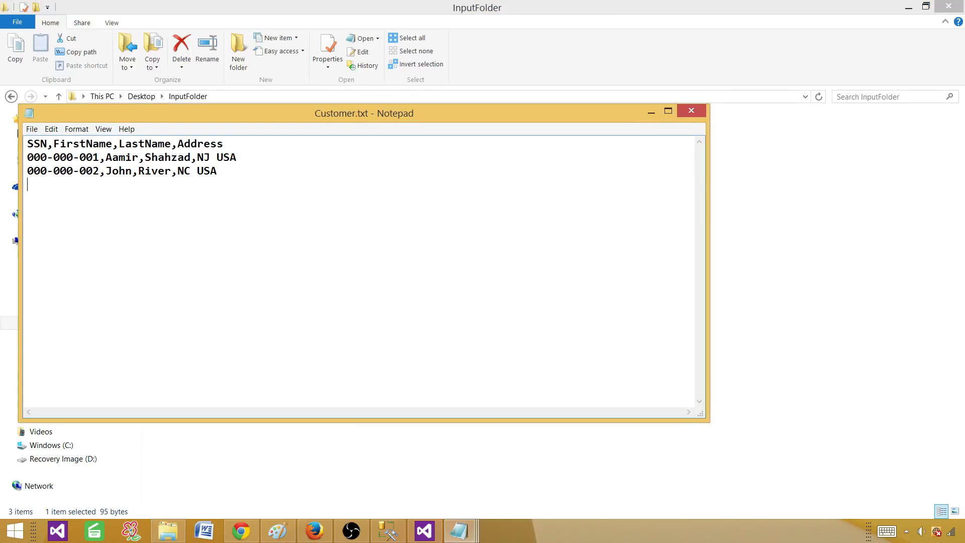
key("Return")
key("ctrl+v")
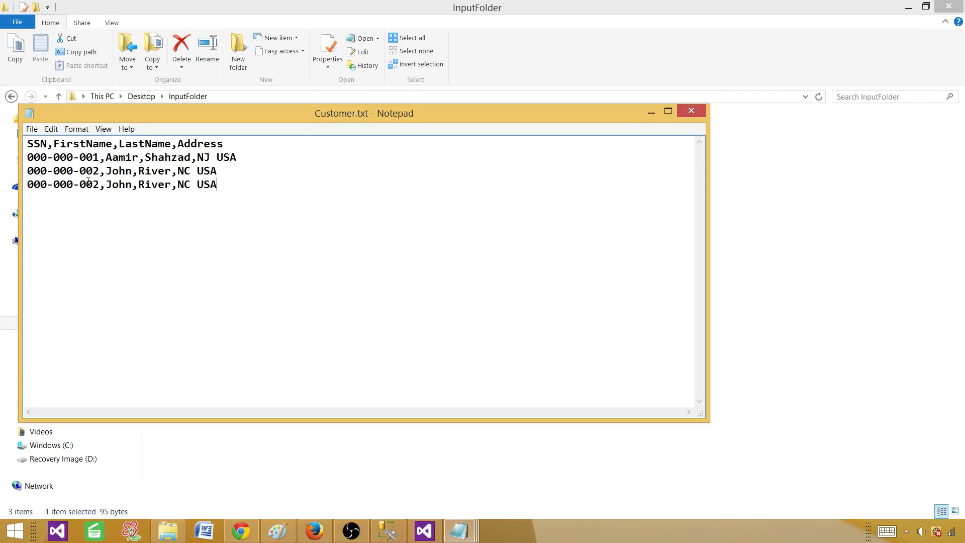
Change the new row's SSN last digit to 3, enter new first and last names, and set the state to TX.
left_click(101, 185)
key("BackSpace")
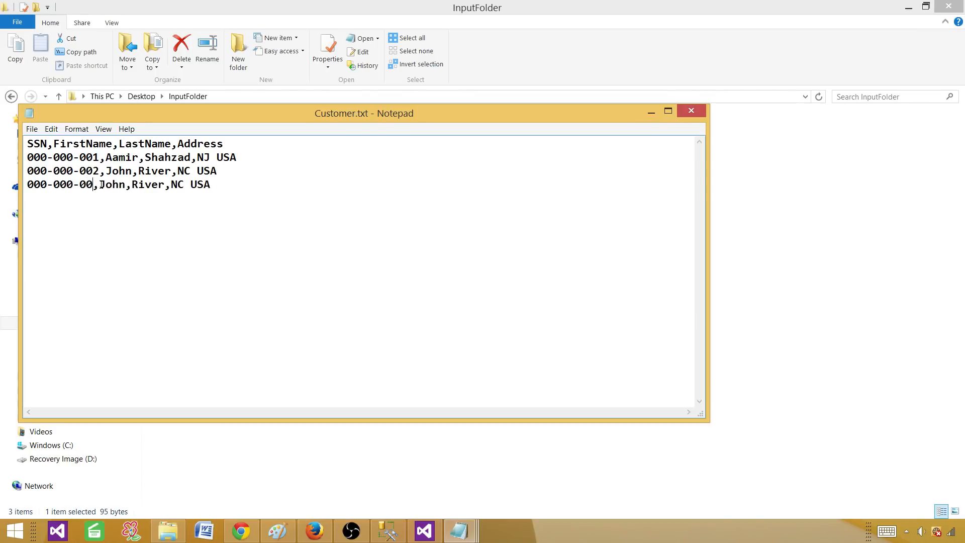
type("3")
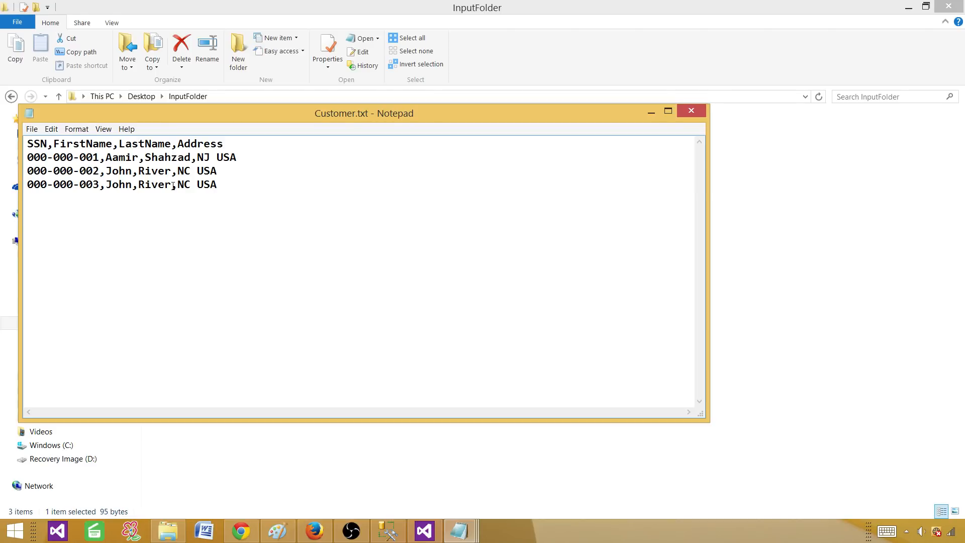
left_click_drag(133, 186, 109, 185)
type("Christy")
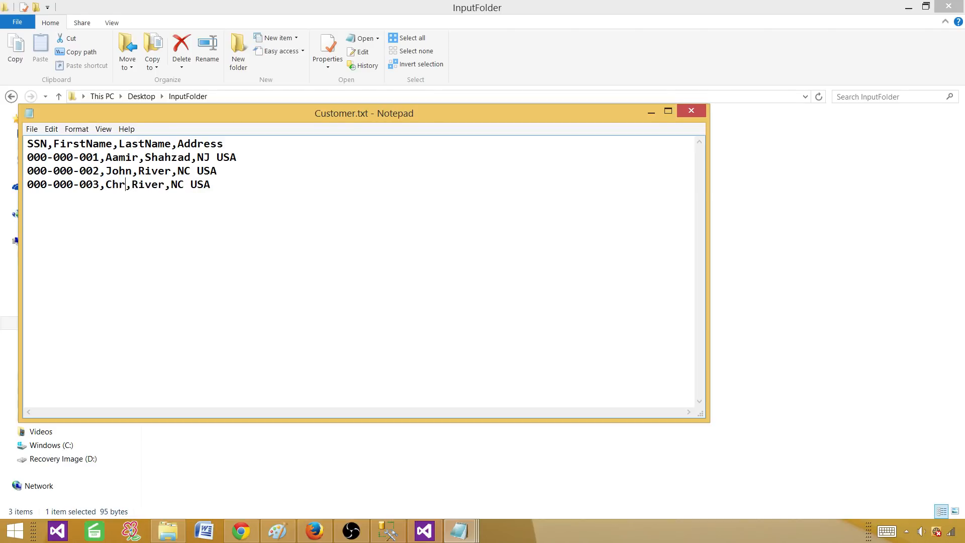
double_click(165, 184)
left_click(192, 185)
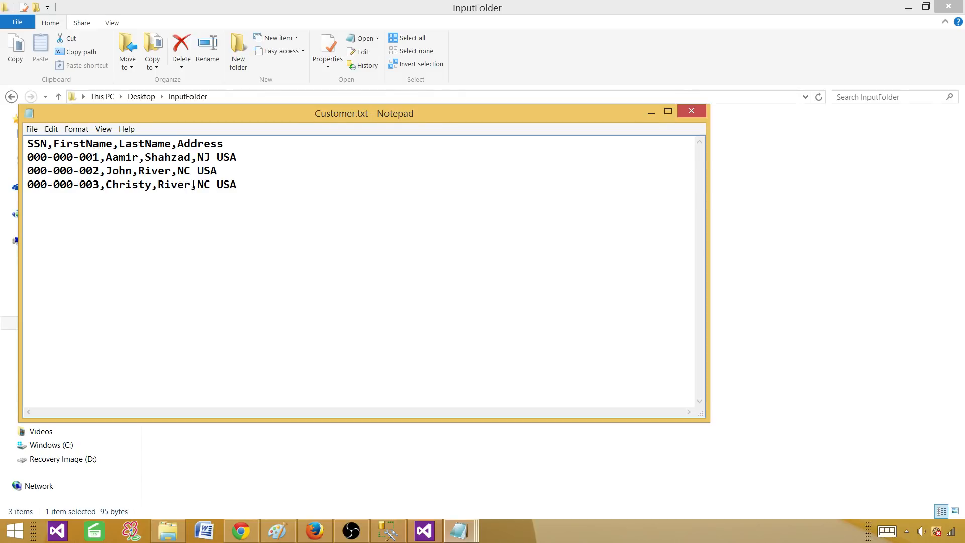
left_click_drag(193, 184, 160, 185)
type("Robert")
left_click_drag(218, 184, 204, 184)
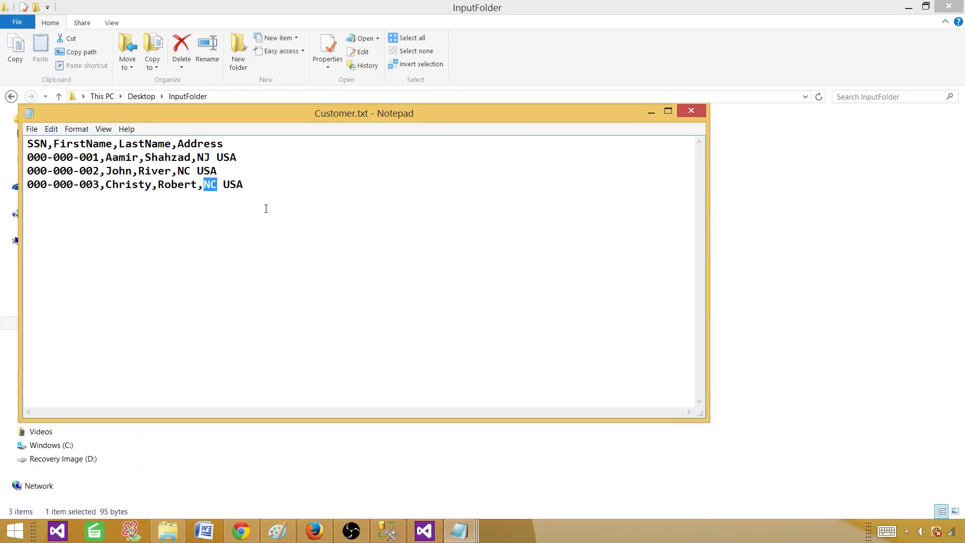
type("TX")
Save Customer.txt, remove a letter from the first customer's first name, and close Notepad.
key("ctrl+s")
key("BackSpace")
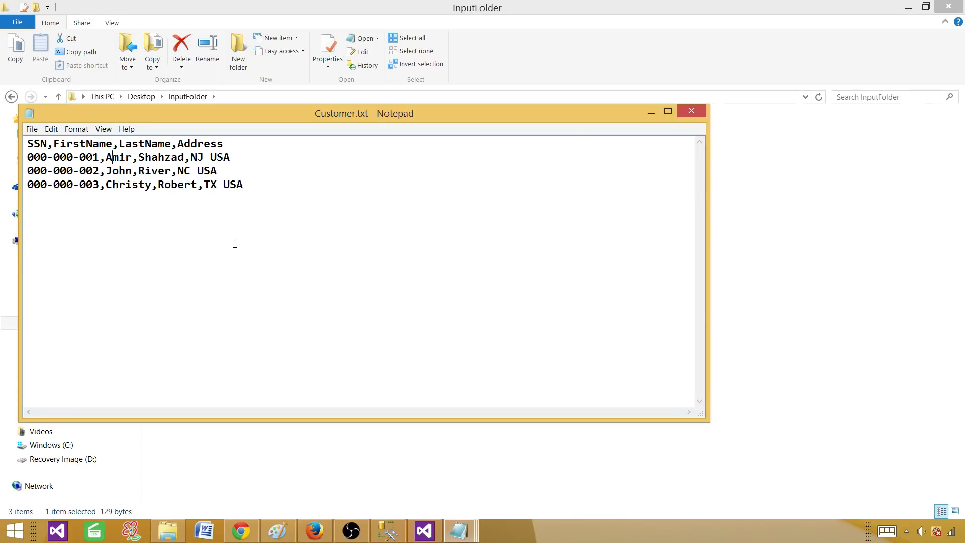
left_click(702, 111)
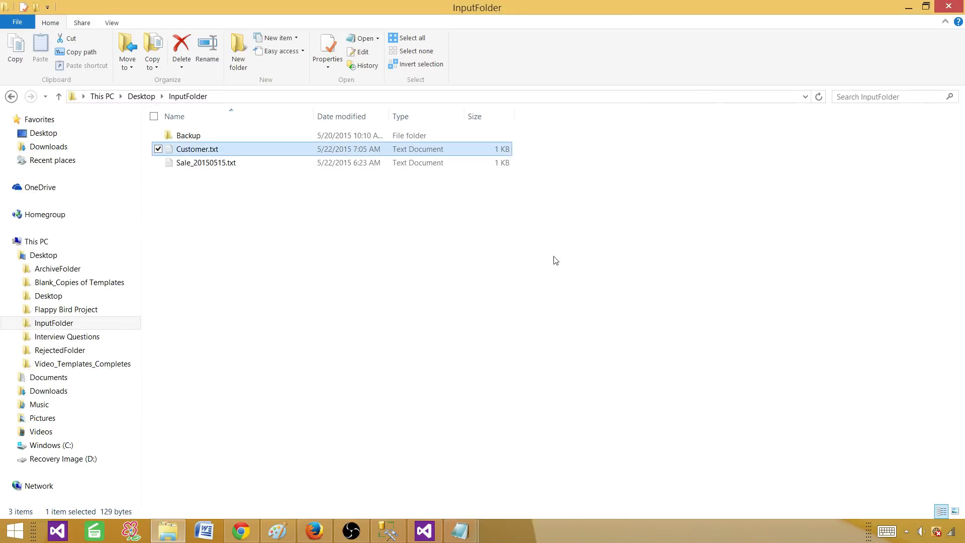
Rerun the Upsert package on the edited Customer.txt.
left_click(488, 293)
left_click(425, 531)
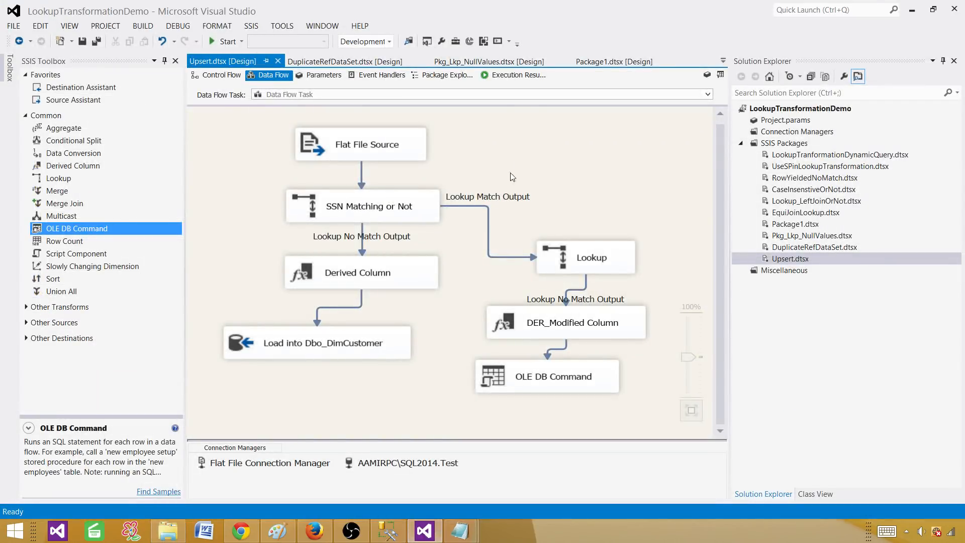
left_click(227, 42)
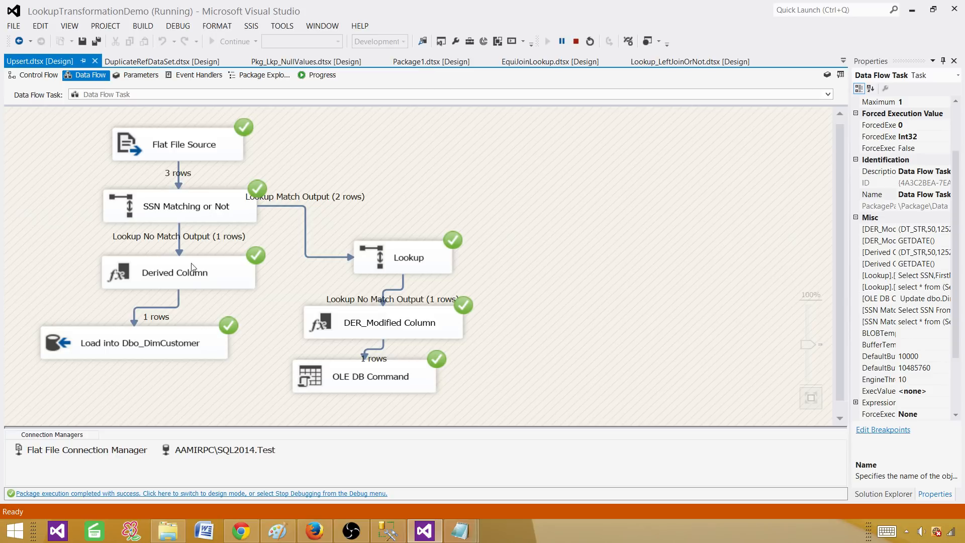
Review each component's row counts: 3 read, 1 new row inserted, 1 changed row sent to OLE DB Command.
left_click(189, 280)
left_click(168, 345)
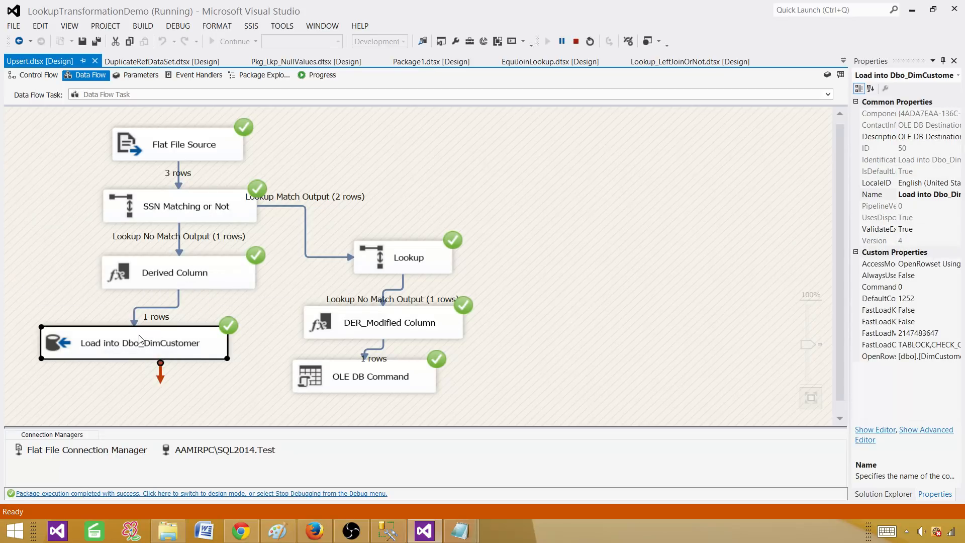
left_click(182, 213)
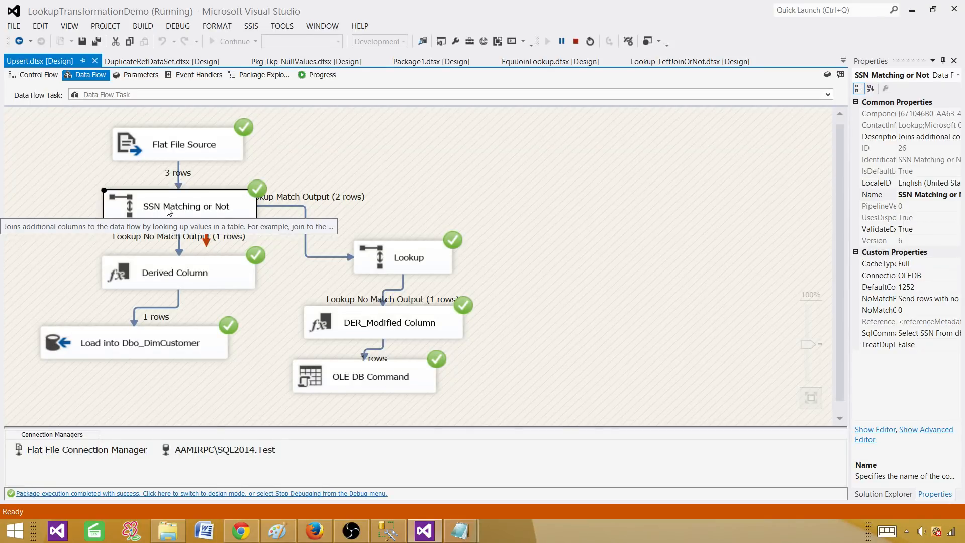
left_click(127, 334)
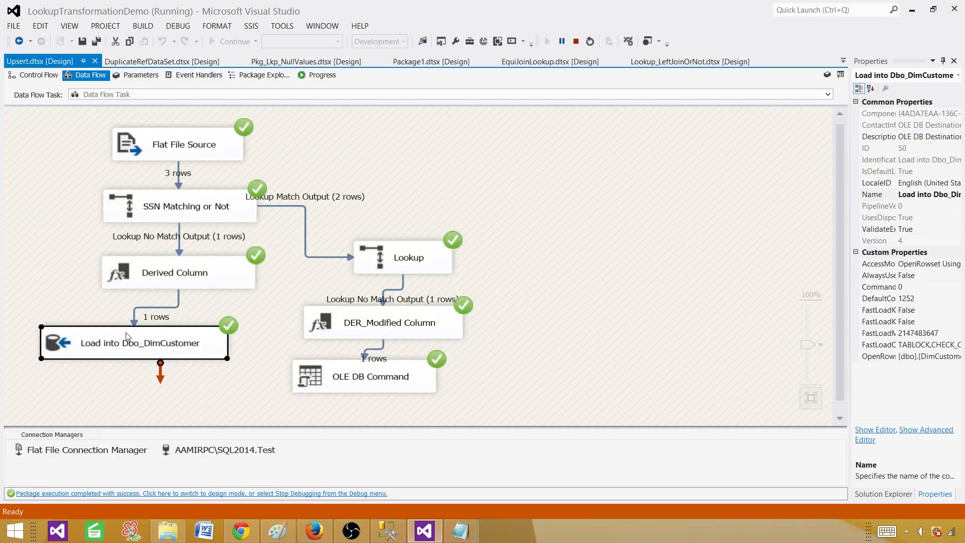
left_click(200, 211)
left_click(365, 206)
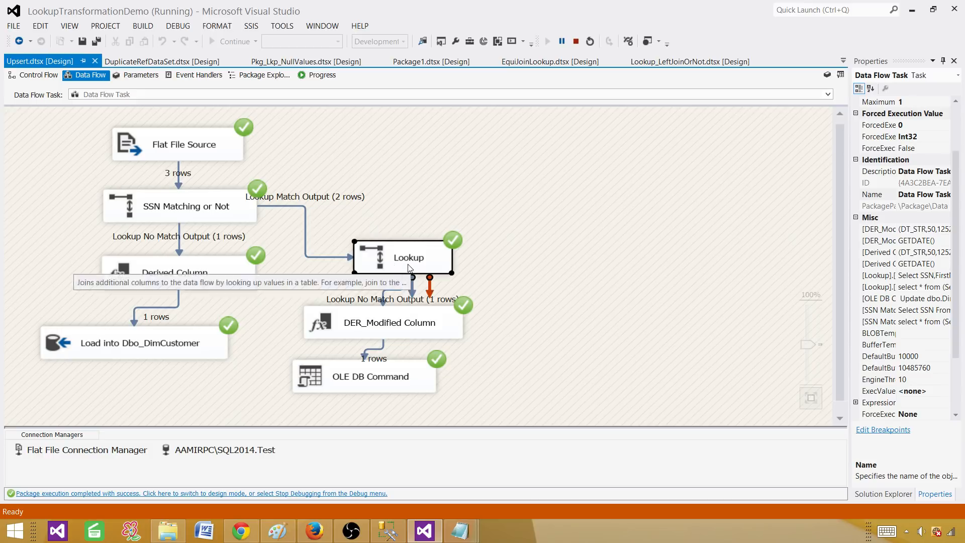
left_click(425, 261)
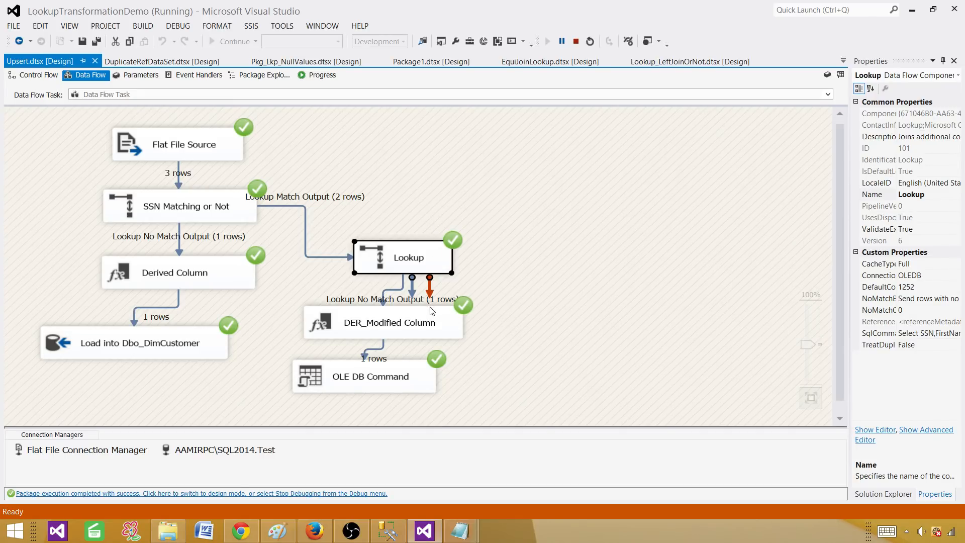
left_click(421, 326)
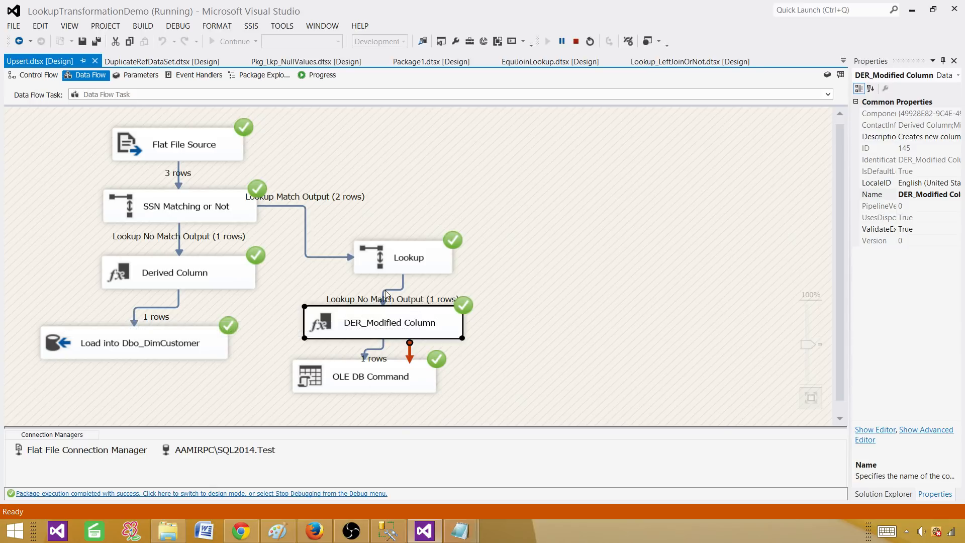
left_click(388, 377)
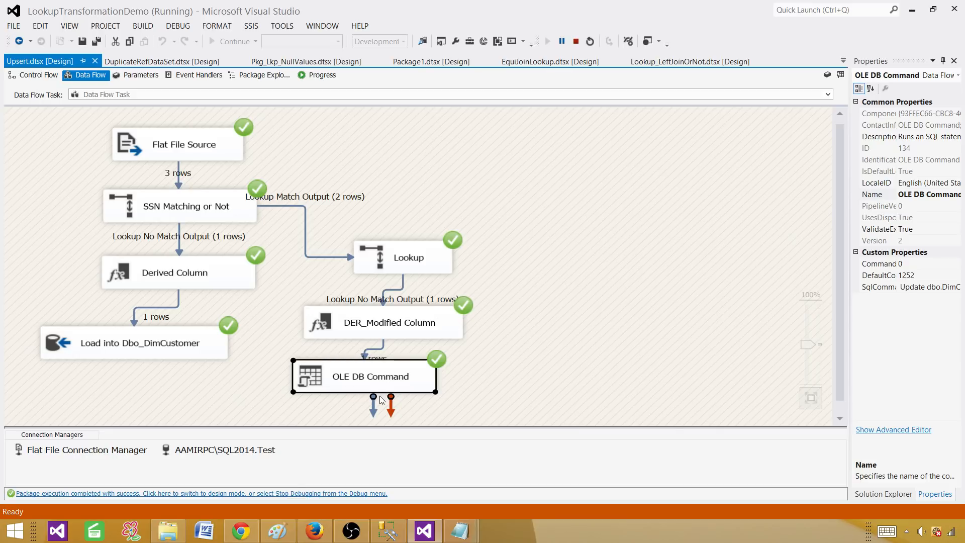
left_click(377, 531)
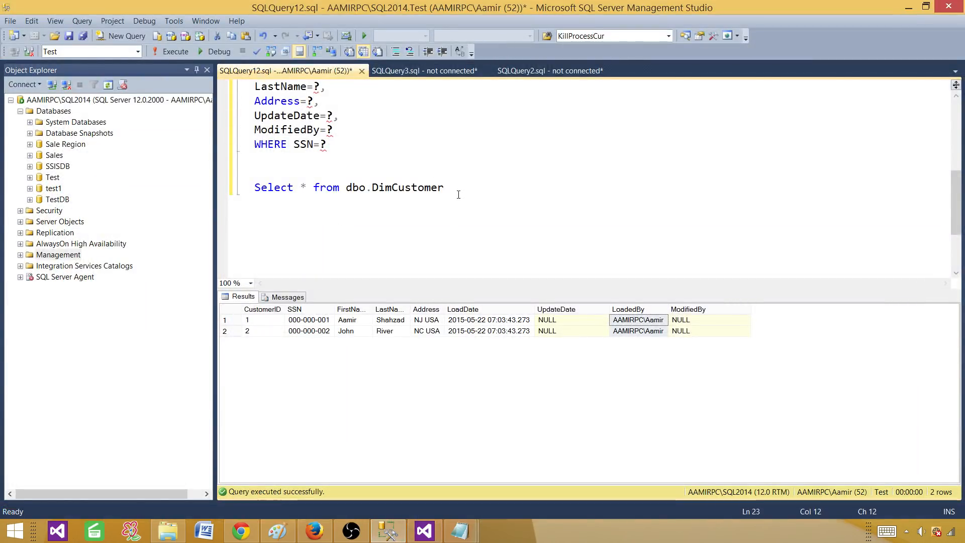
Rerun the DimCustomer query and check row 1's corrected first name, new UpdateDate and ModifiedBy.
left_click_drag(495, 190, 224, 190)
key("F5")
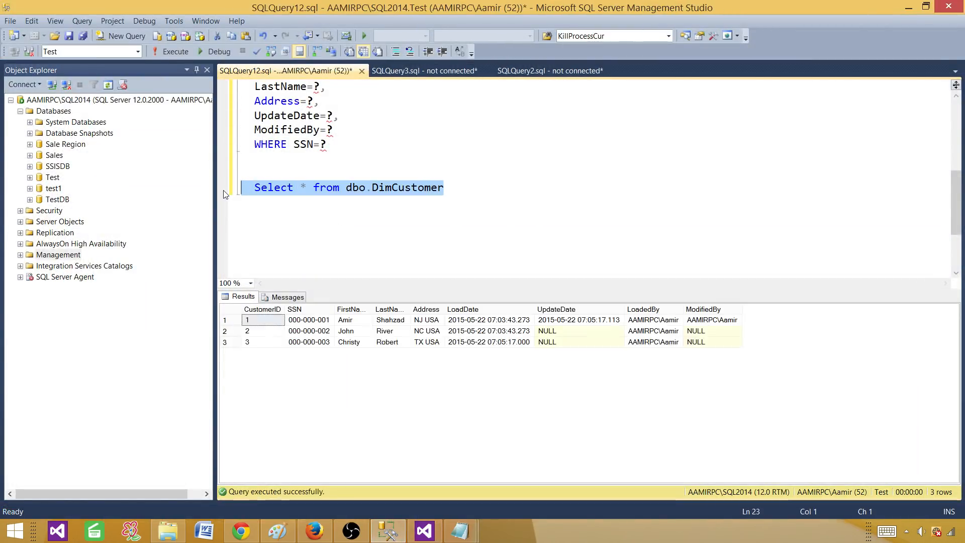
left_click(352, 320)
left_click(255, 322)
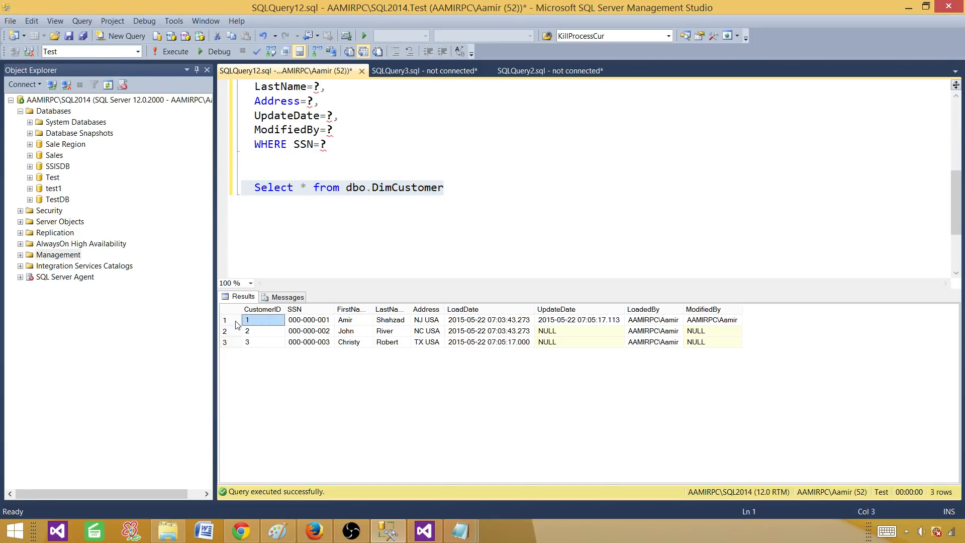
left_click(227, 320)
left_click(345, 324)
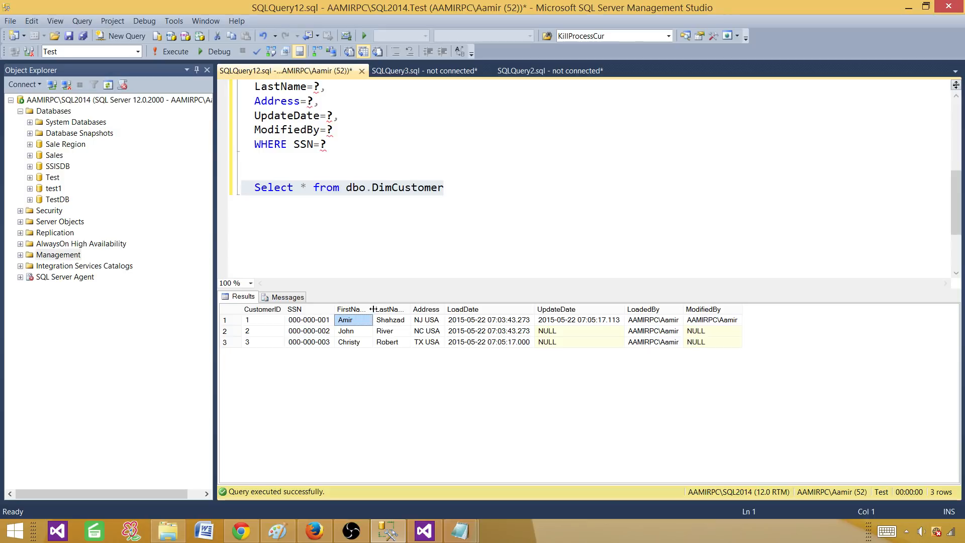
left_click_drag(372, 309, 401, 309)
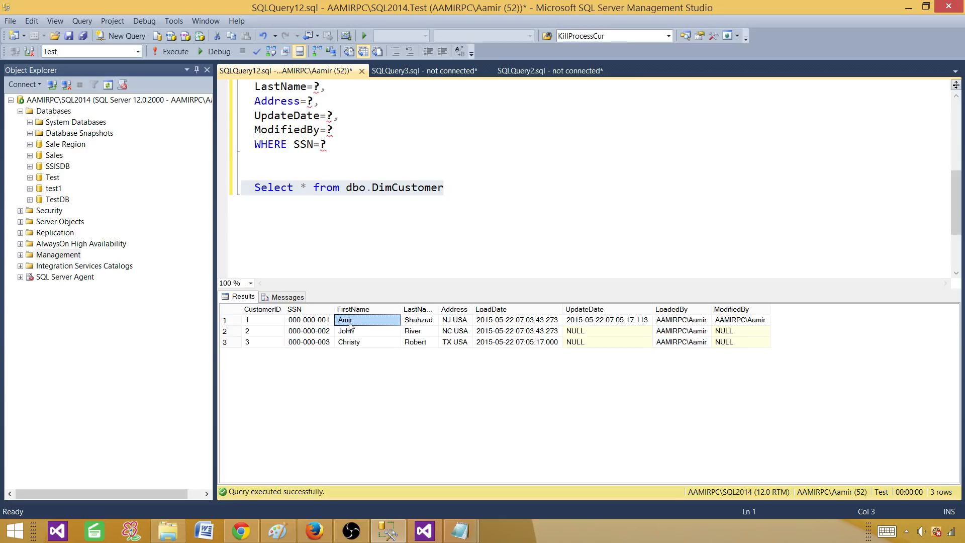
left_click(622, 322)
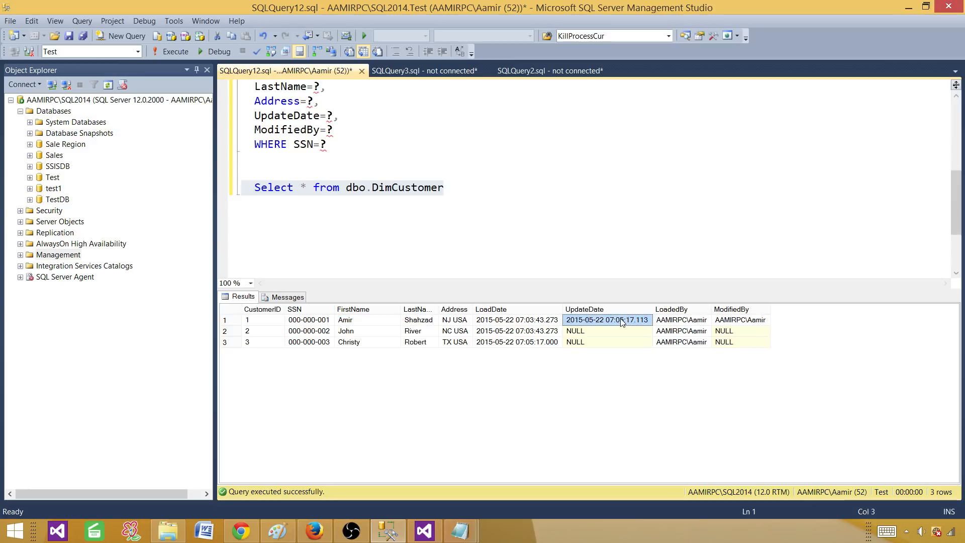
left_click(746, 324)
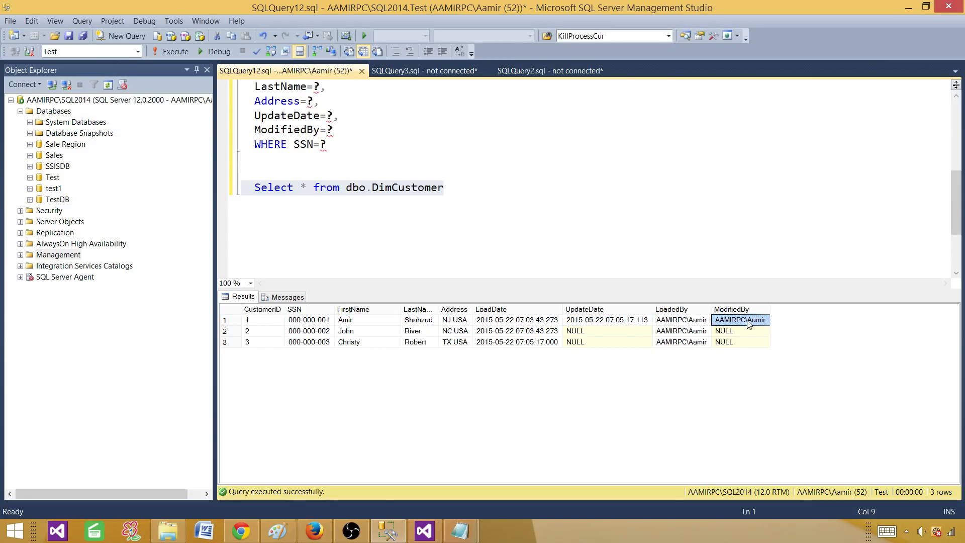
Examine the newly inserted TX customer in row 3, then return to Visual Studio.
left_click(272, 346)
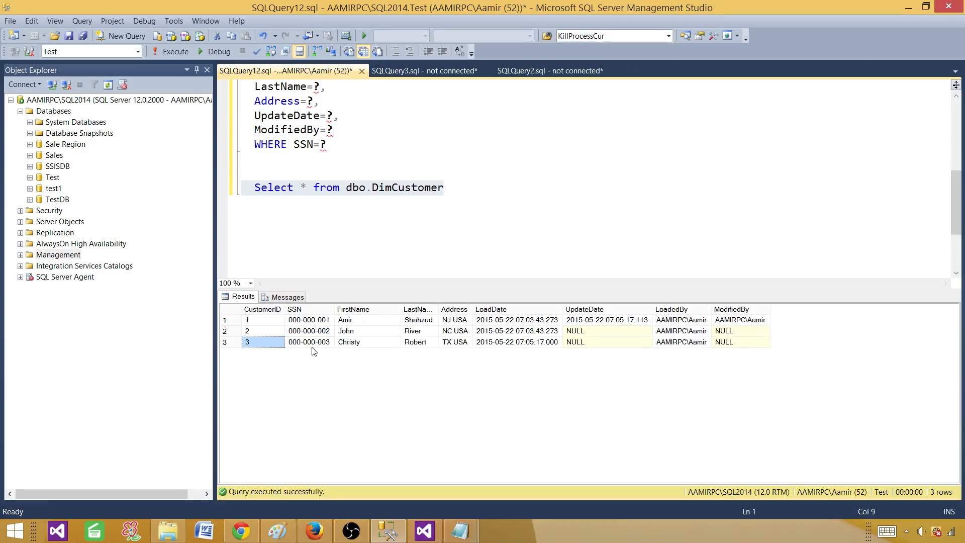
left_click(327, 345)
left_click(352, 344)
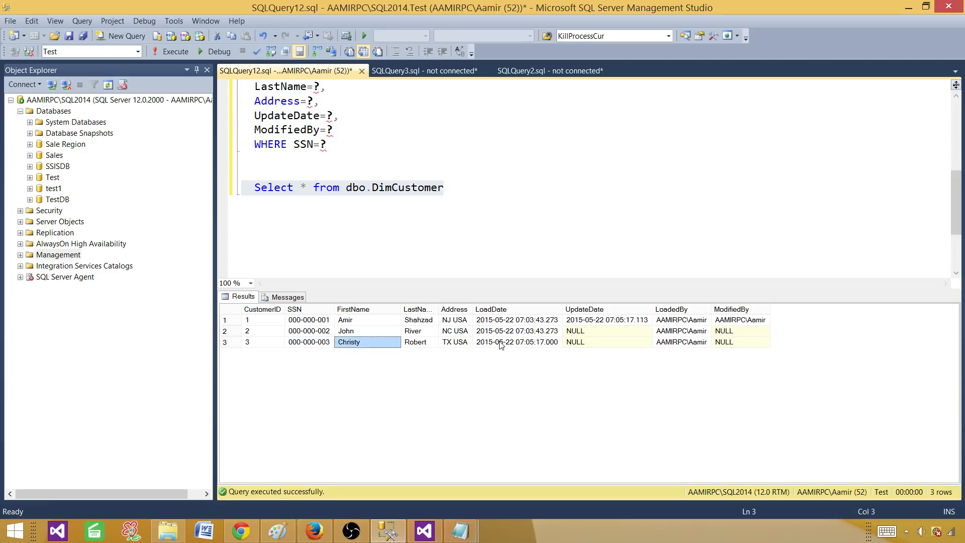
left_click(427, 346)
left_click(448, 344)
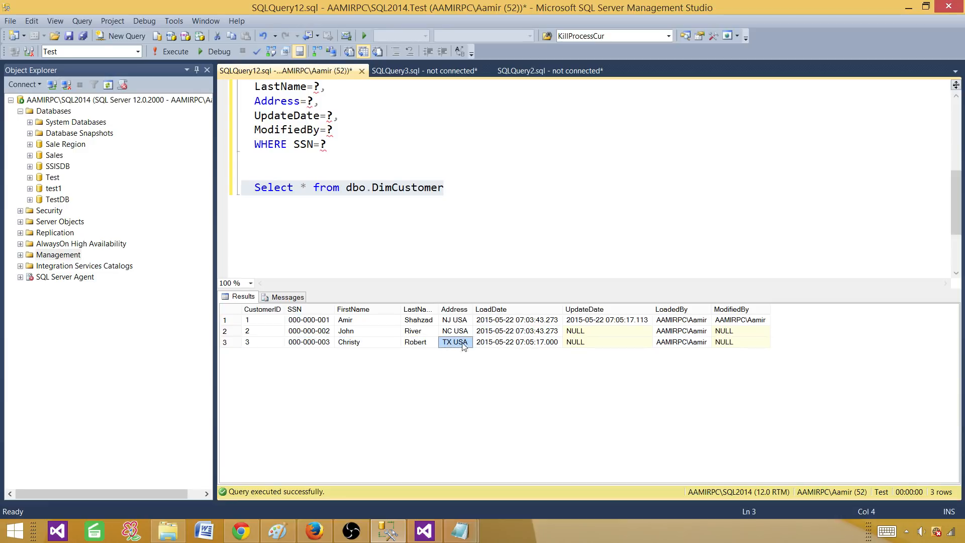
left_click(508, 346)
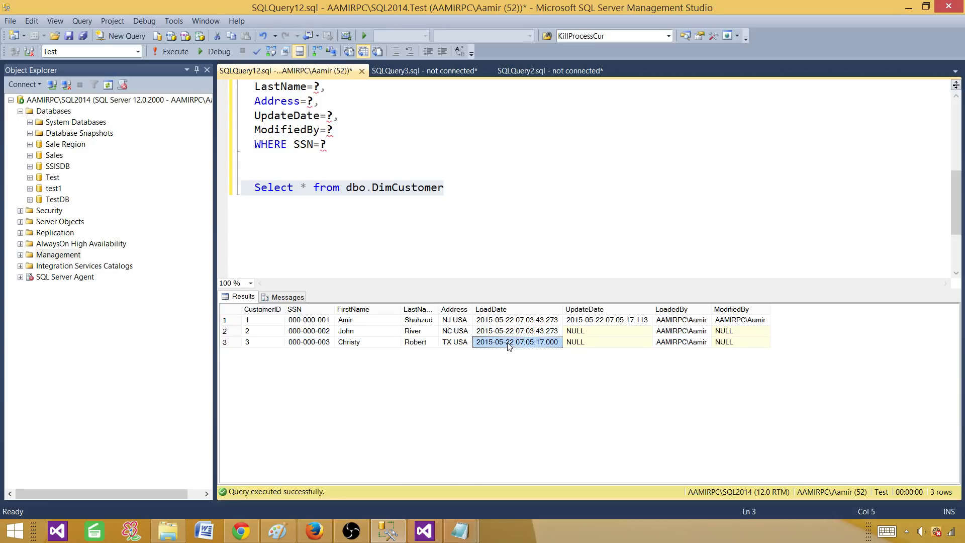
left_click(691, 345)
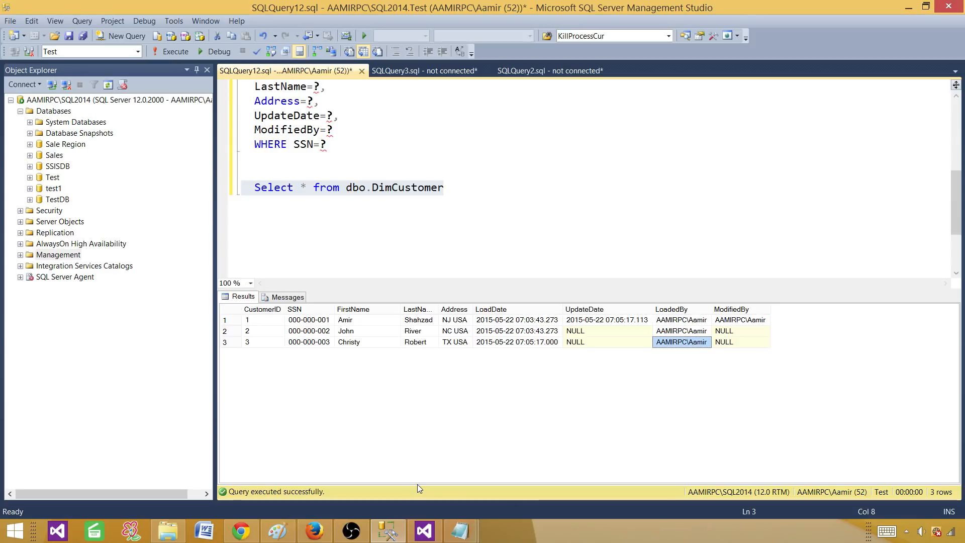
left_click(476, 187)
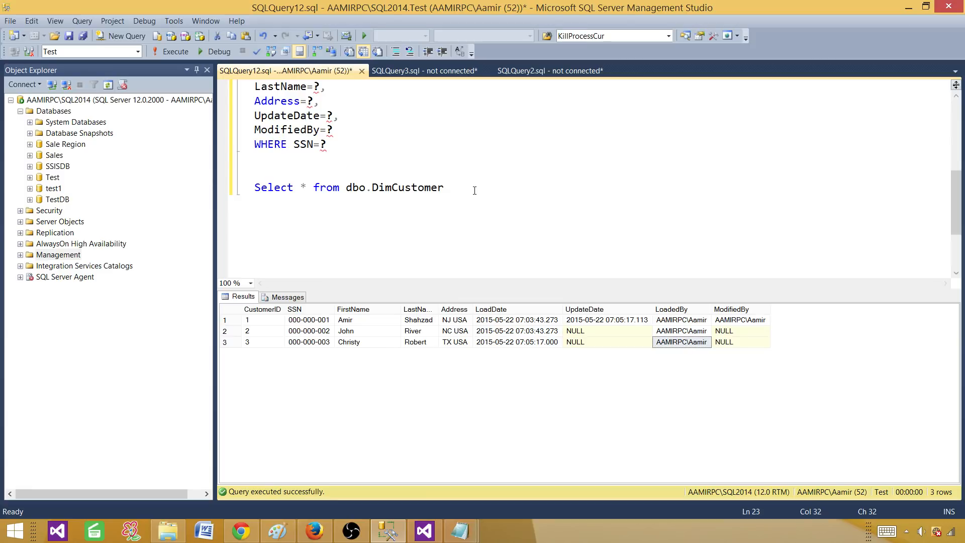
left_click(422, 532)
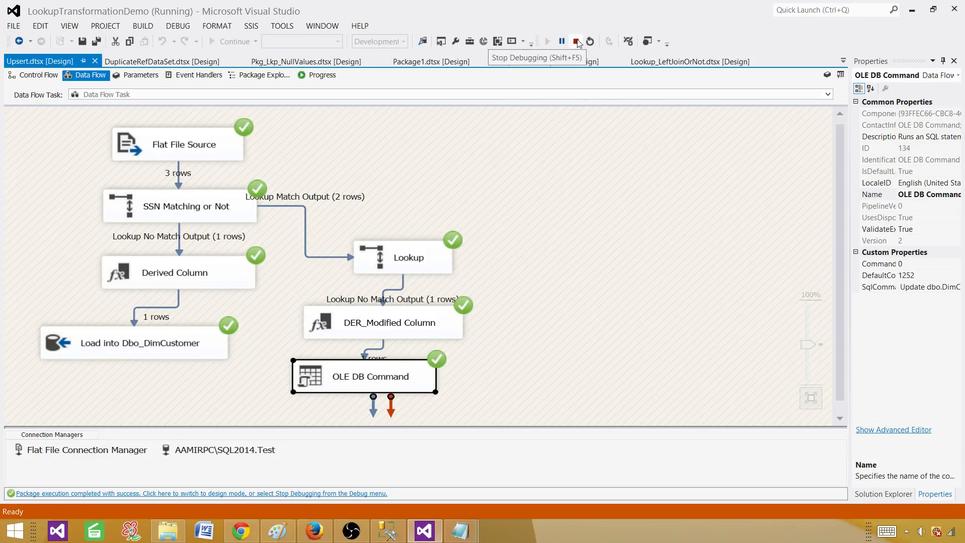
left_click(425, 260)
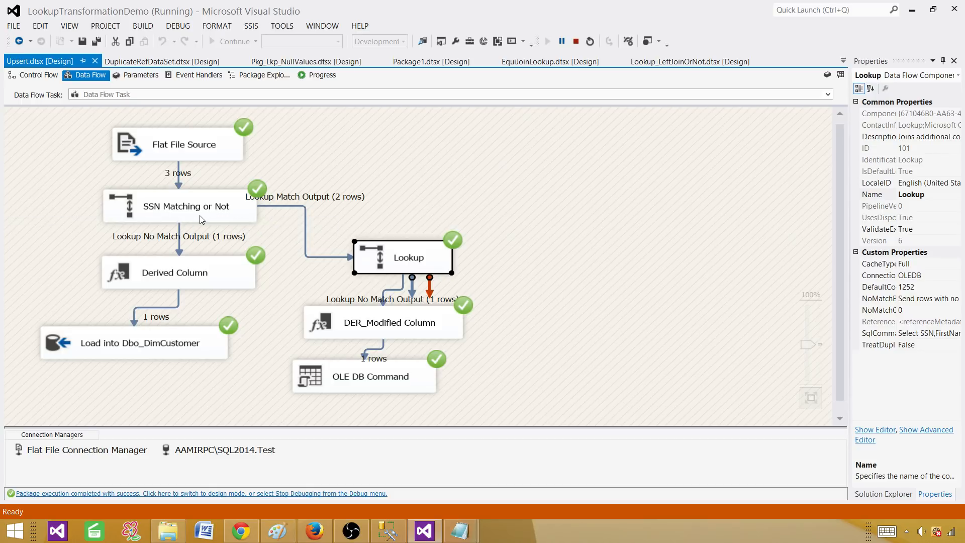
left_click(203, 214)
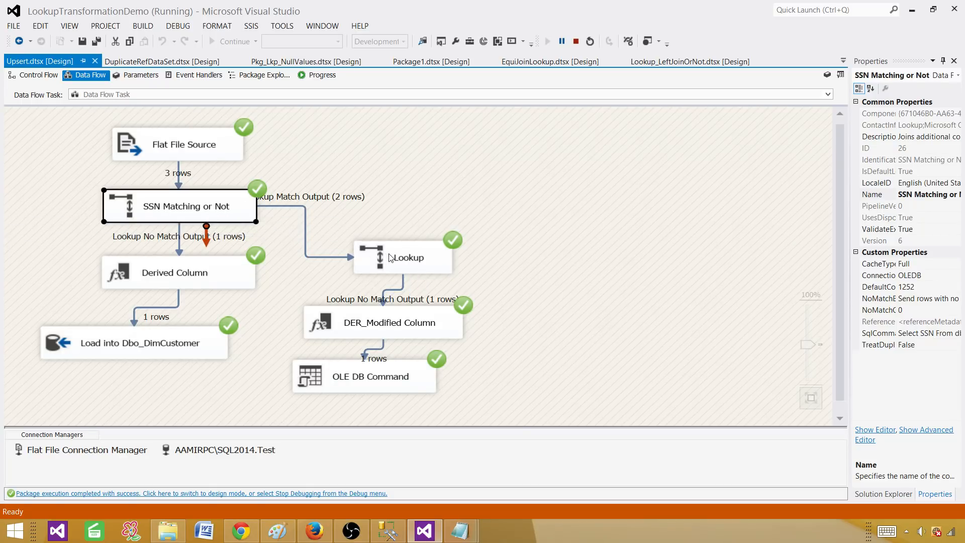
left_click(390, 258)
left_click(231, 214)
left_click(376, 258)
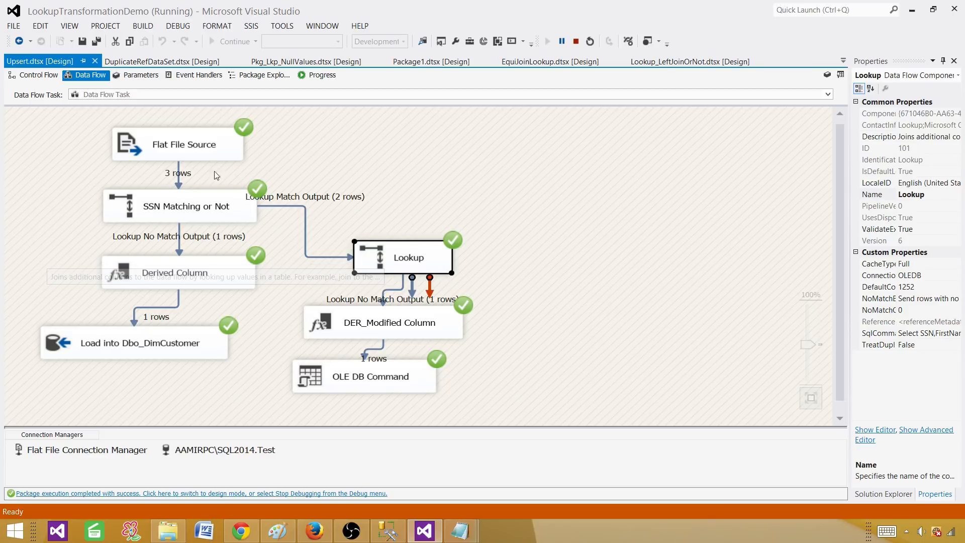
left_click(36, 75)
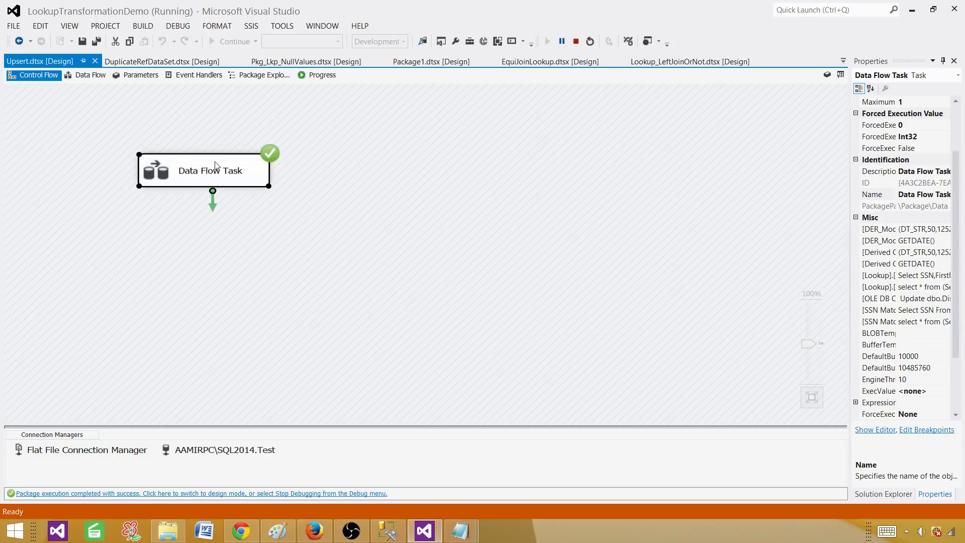
double_click(245, 175)
left_click(131, 125)
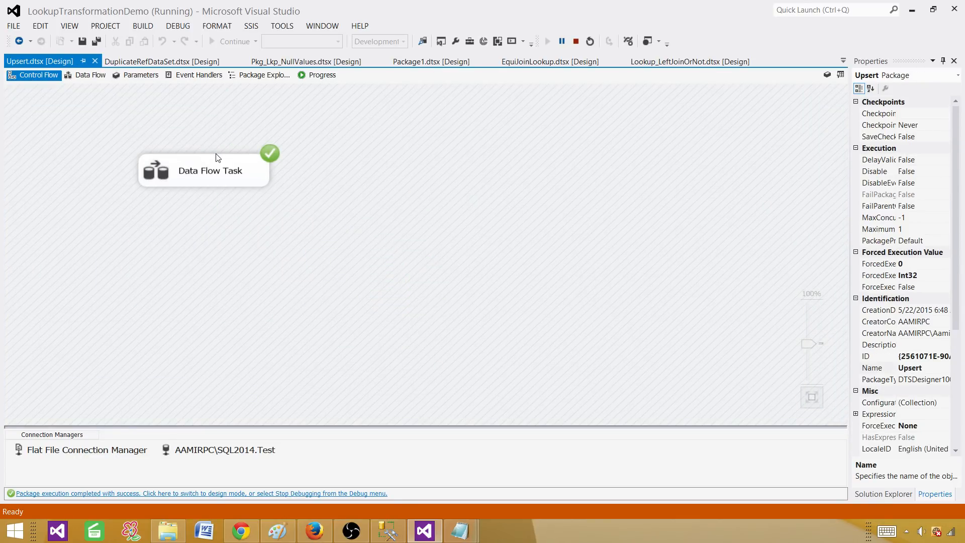
double_click(228, 174)
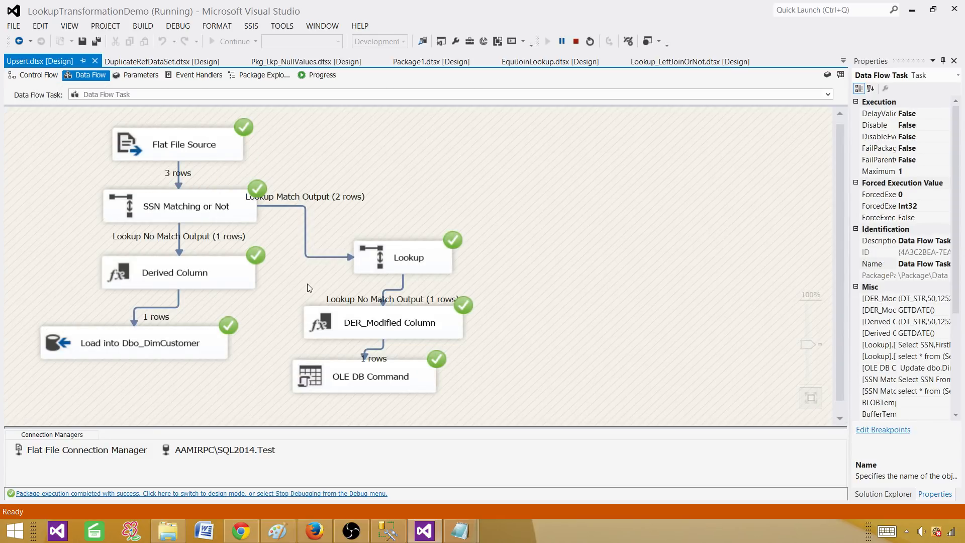